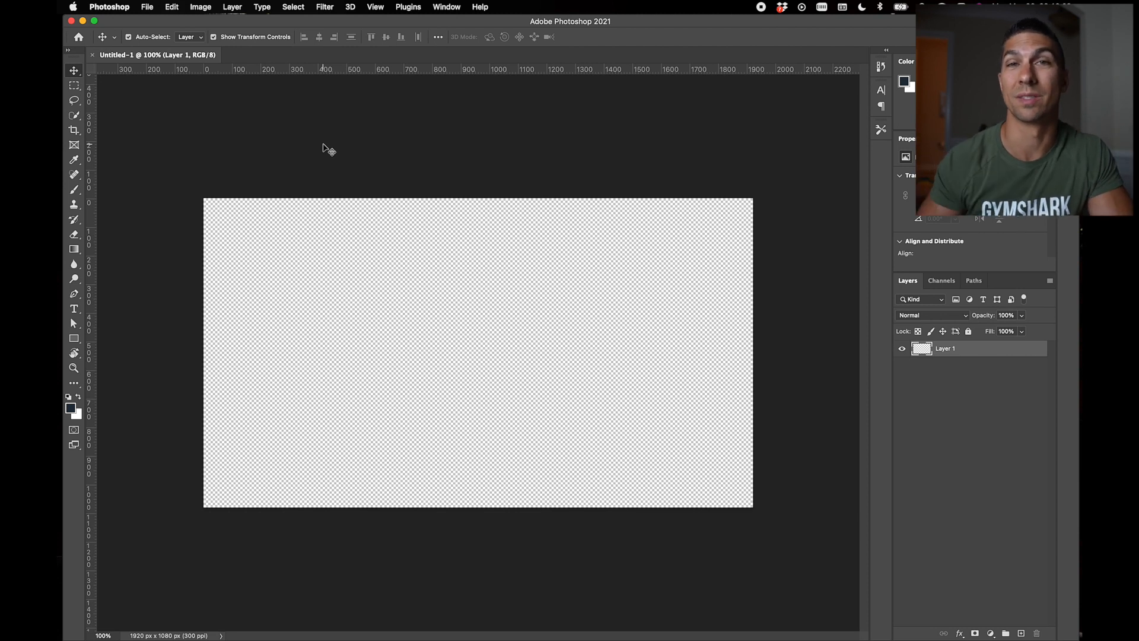
- Open the image Pre-Workout Thumbnail Base.jpg from the Desktop folder
key("super+o")
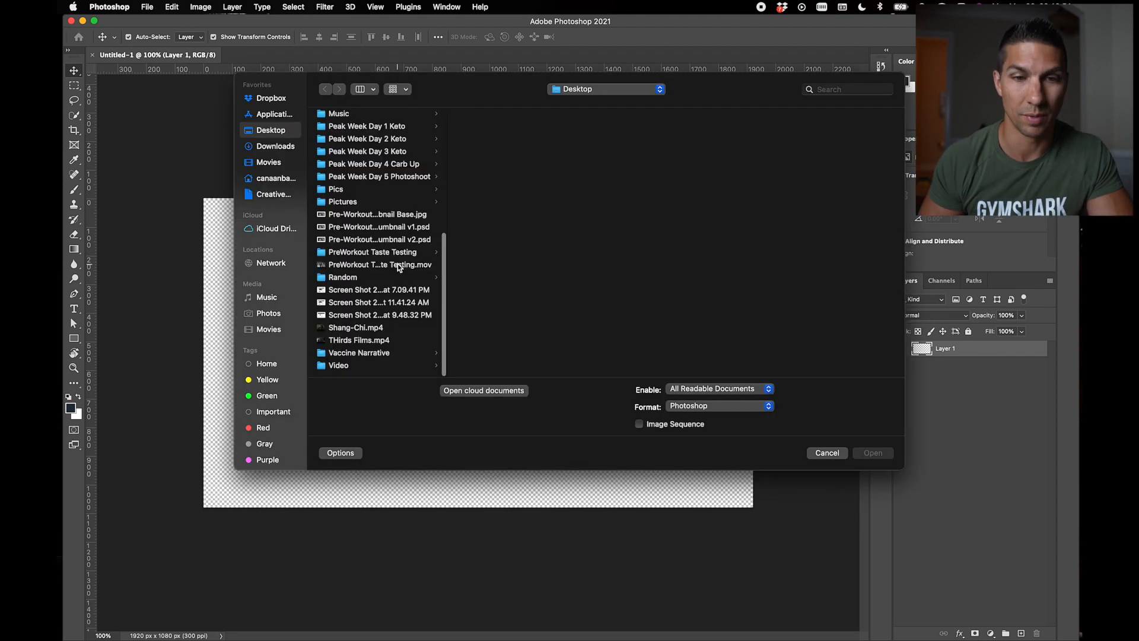
left_click(392, 215)
double_click(391, 215)
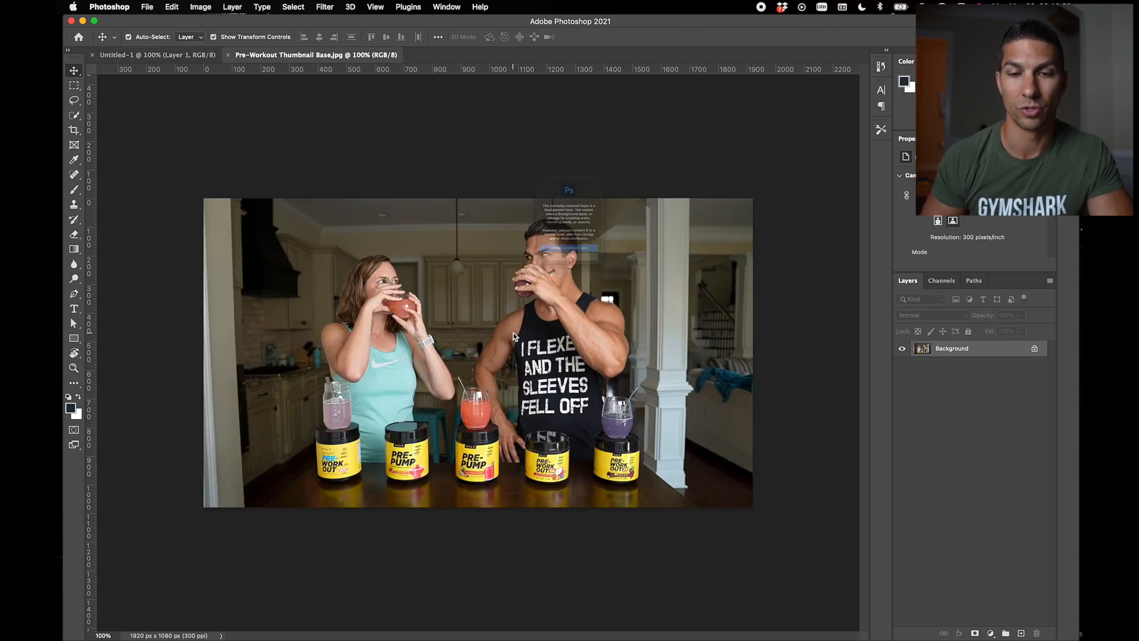
- Convert the photo's Background to a normal layer and transfer the image into the blank Untitled-1 document, filling its canvas
left_click_drag(517, 337, 513, 337)
key("Return")
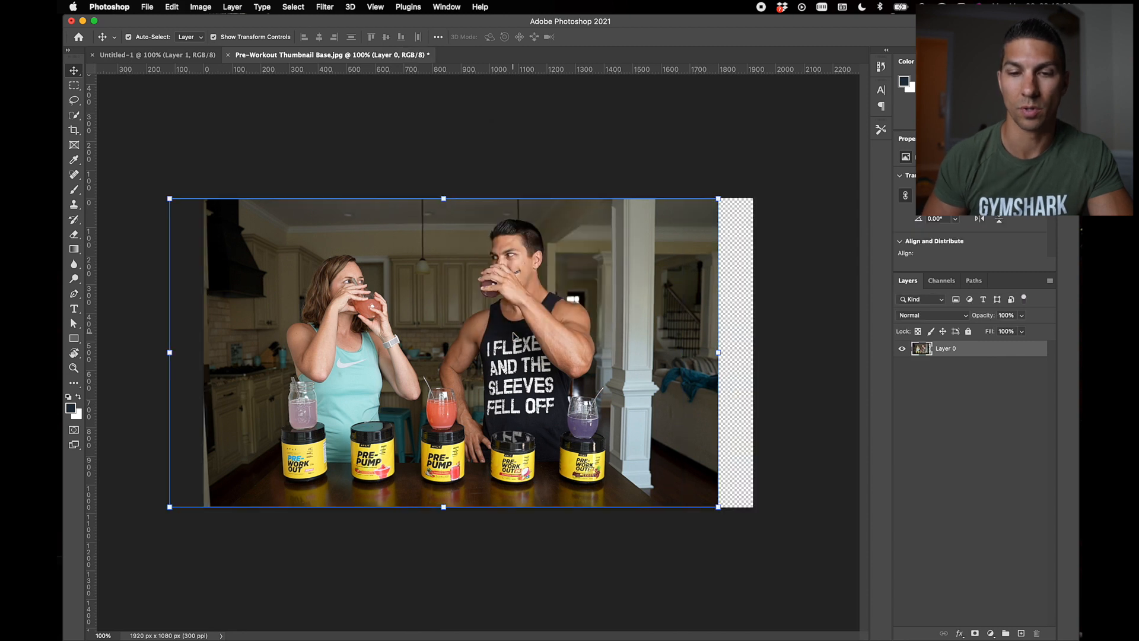
left_click_drag(522, 313, 490, 356)
left_click(496, 102)
- Save the composition to the Desktop as Pre-Workouts in Photoshop format, and close the source image file
key("super+s")
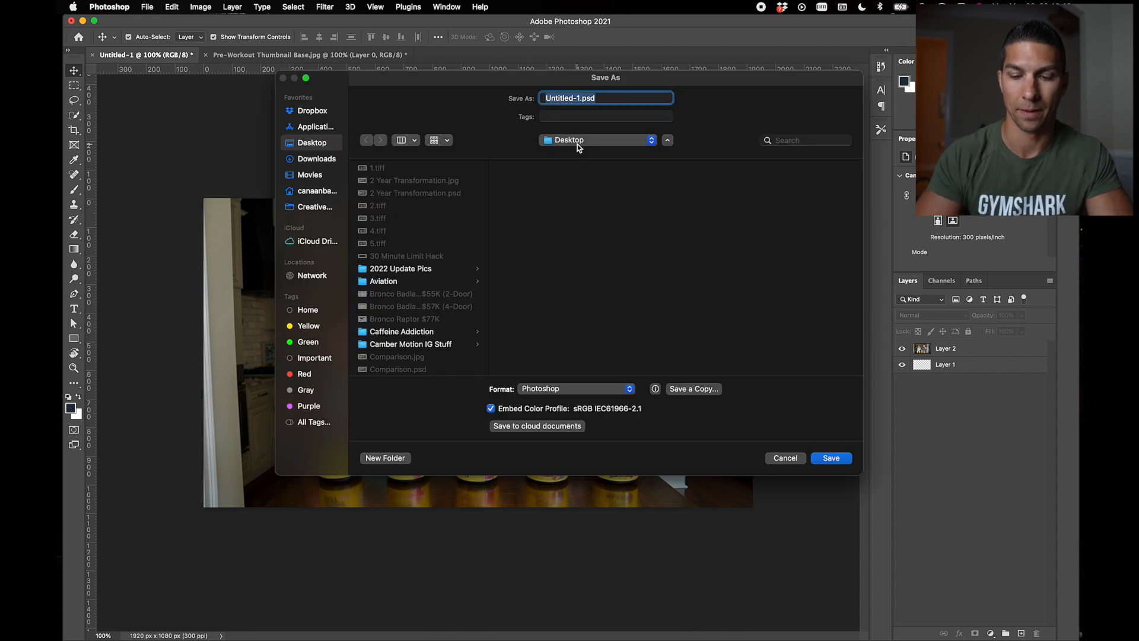
type("Pre-Workouts")
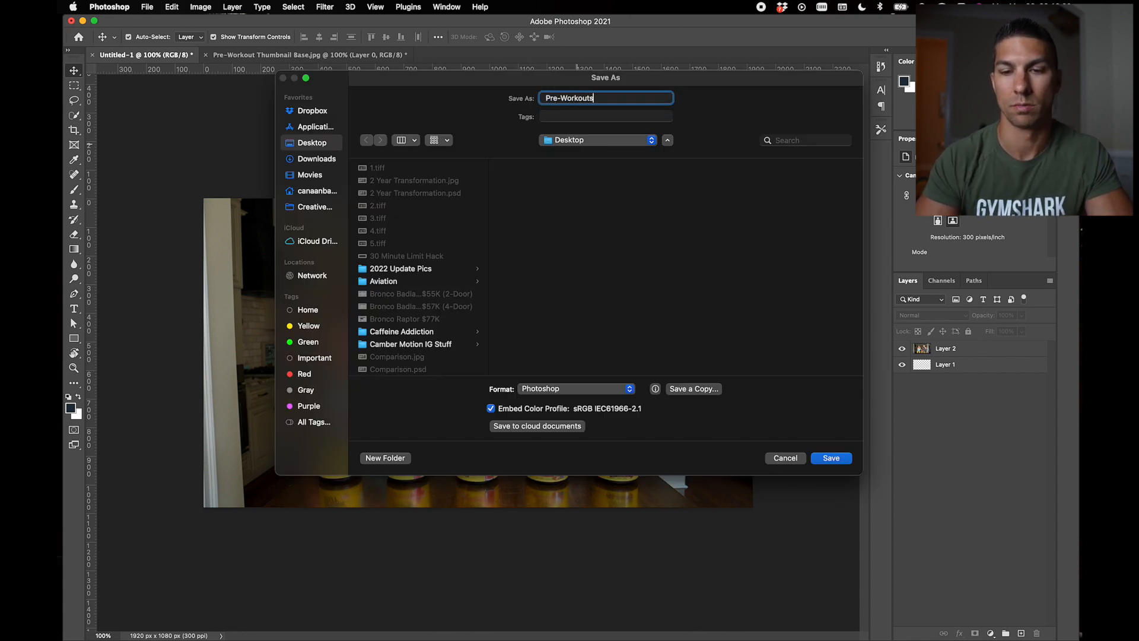
key("Return")
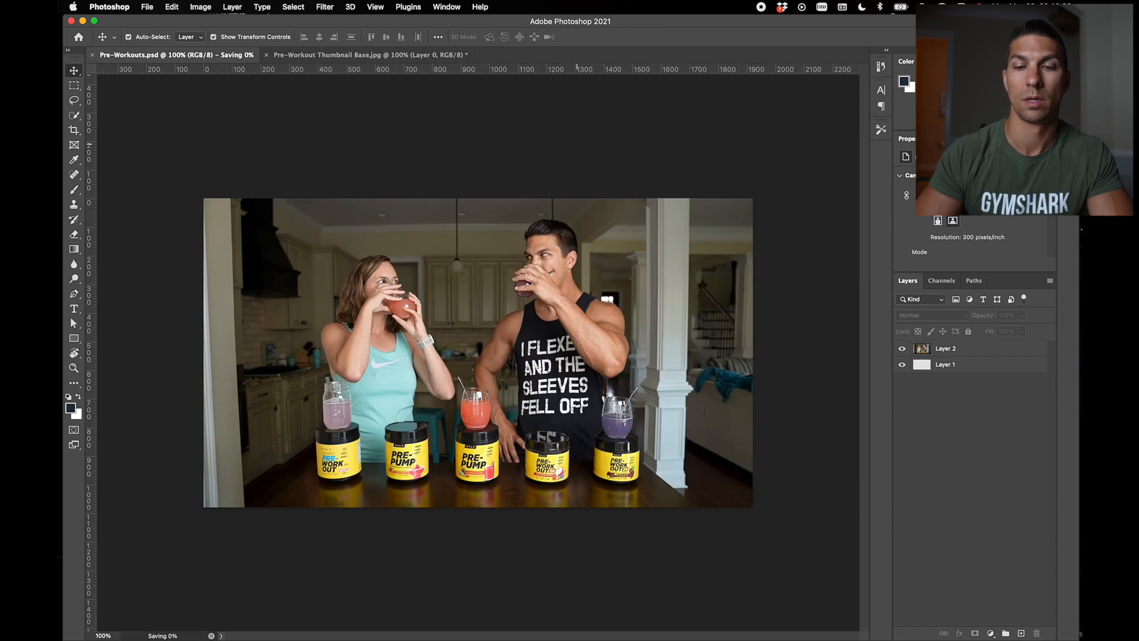
left_click(225, 55)
left_click(537, 262)
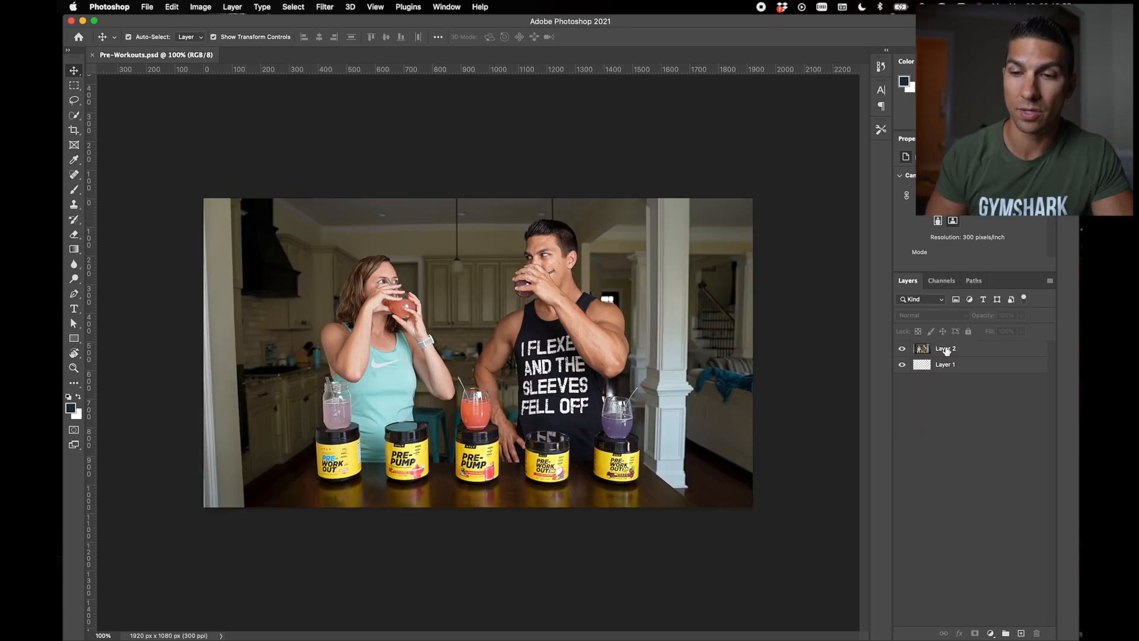
- Rename the layer that holds the photo as Base
double_click(947, 350)
type("Base")
key("Return")
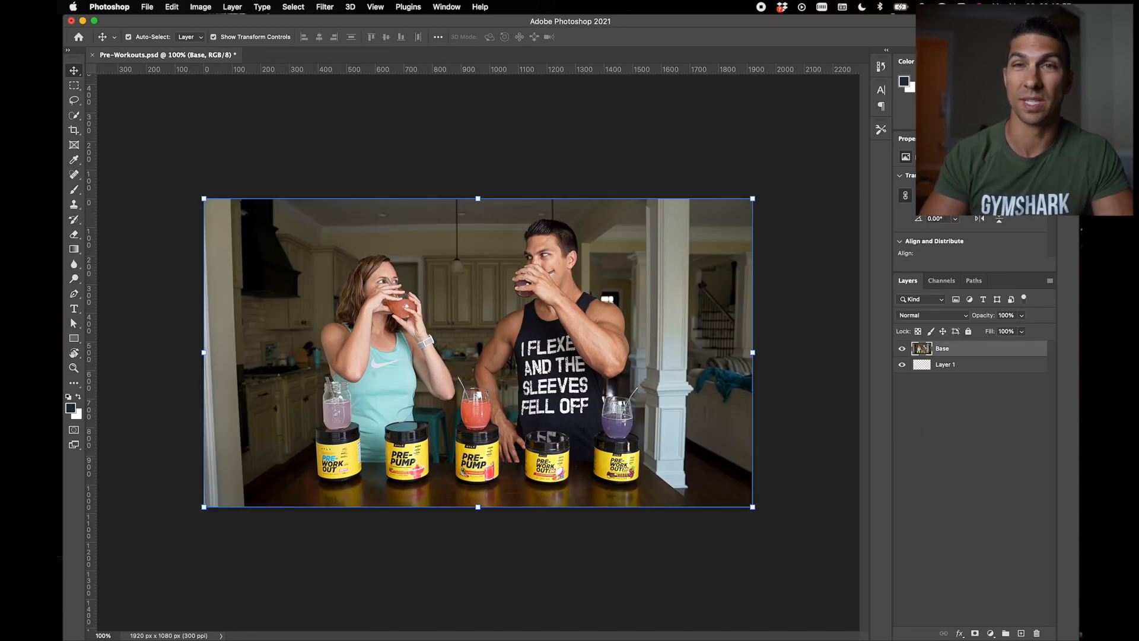
- Duplicate the photo layer twice within Pre-Workouts.psd, keeping the suggested copy names
right_click(960, 350)
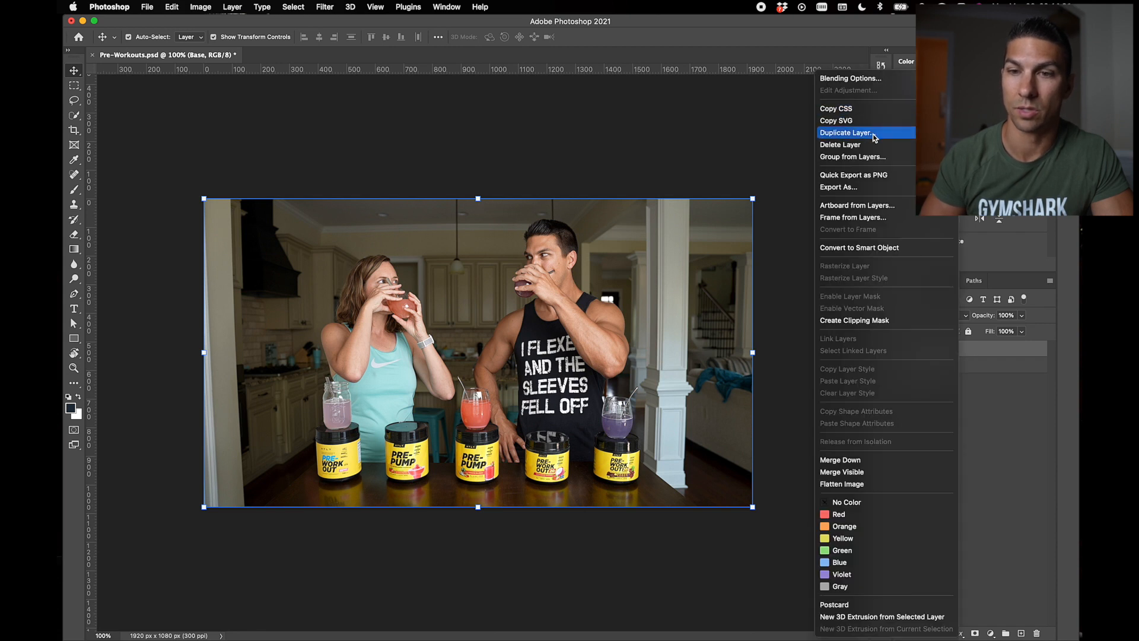
left_click(855, 133)
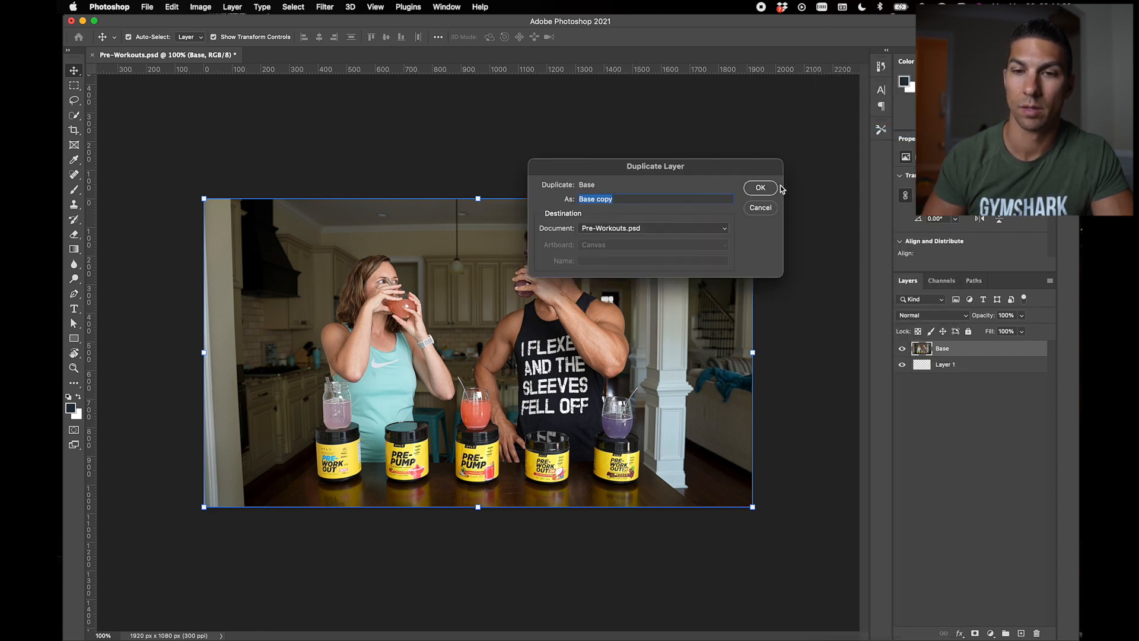
left_click(760, 188)
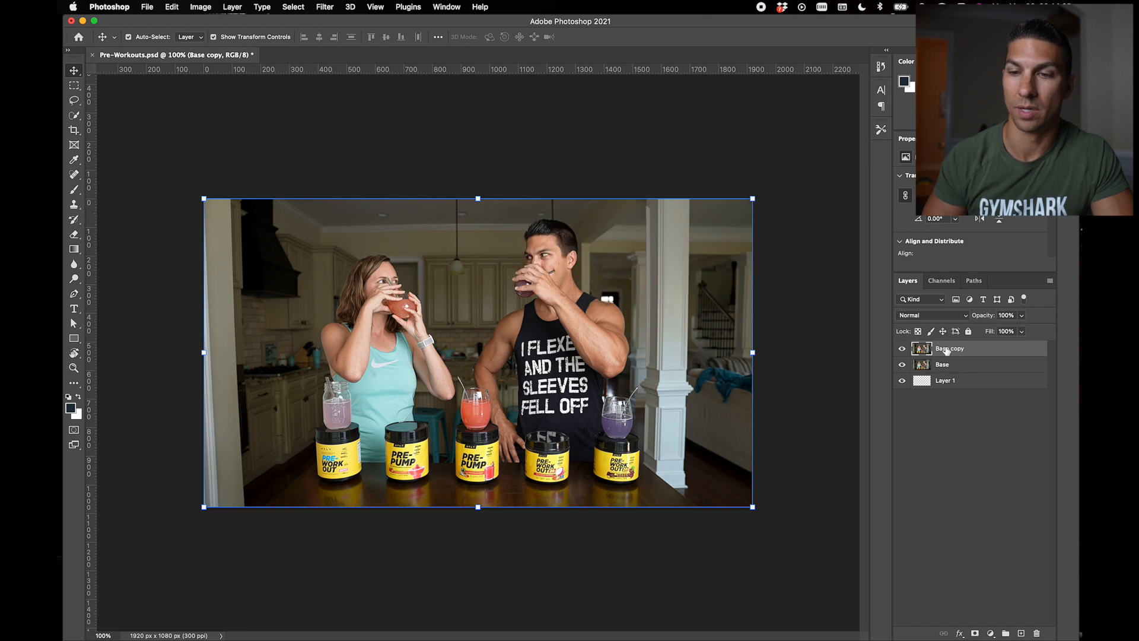
right_click(946, 350)
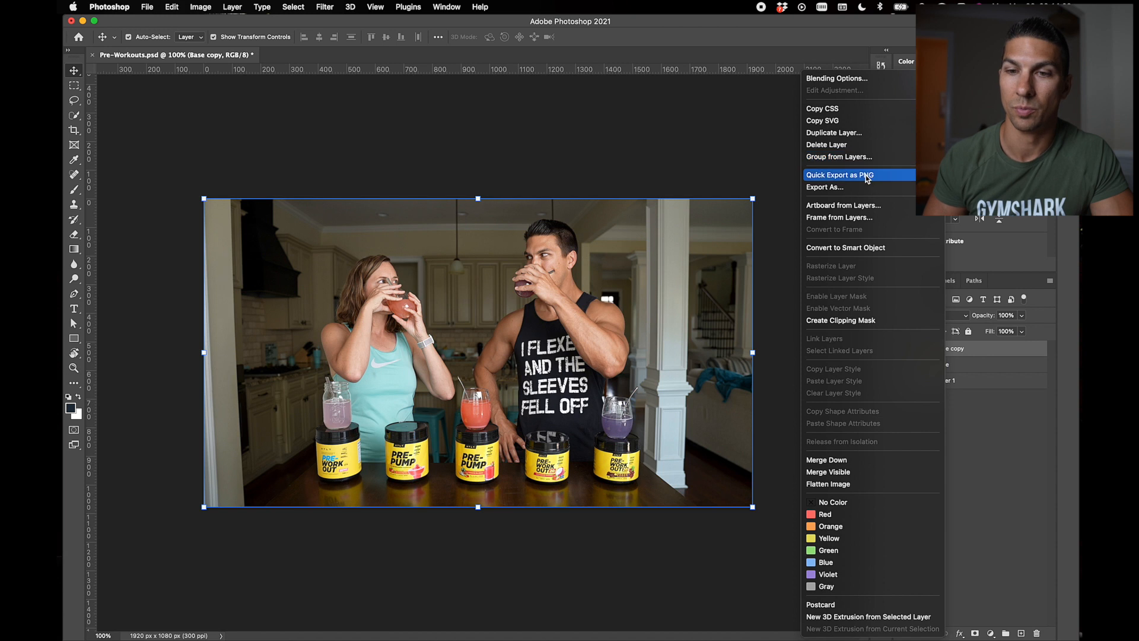
left_click(861, 134)
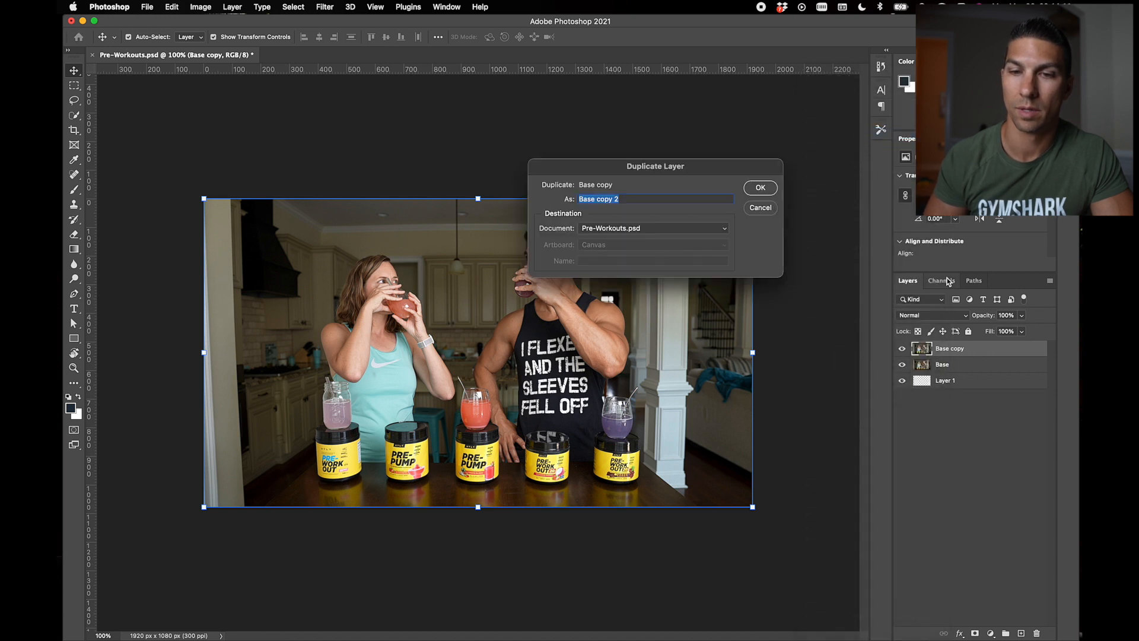
left_click(762, 189)
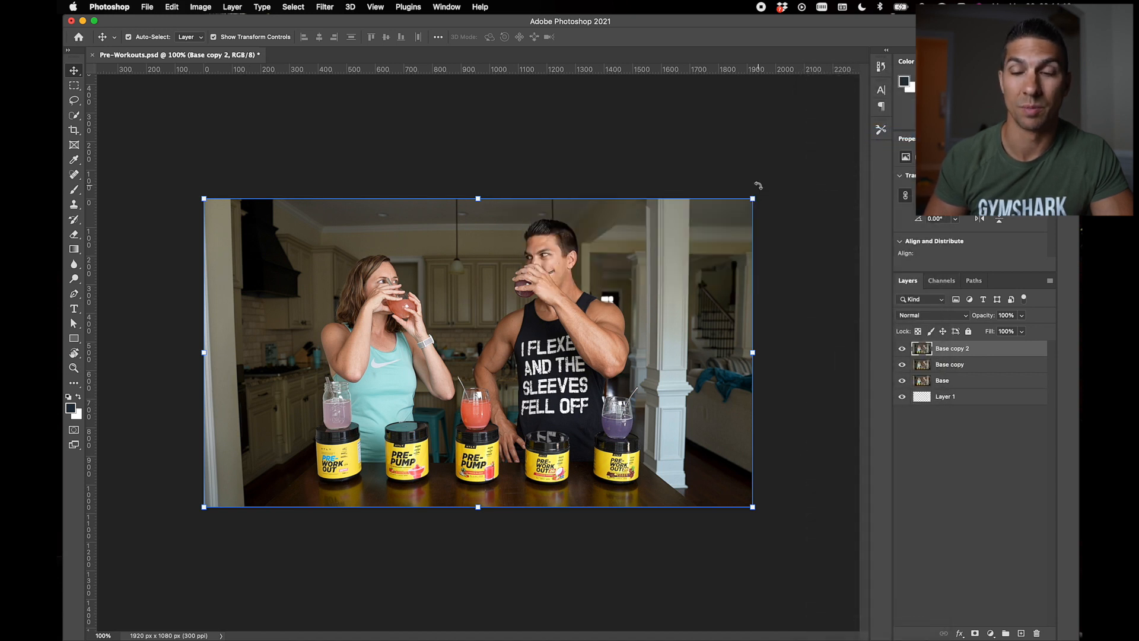
- Rename the lower copy of the photo layer Background and the upper copy Us, and leave all layers deselected
double_click(947, 364)
type("B")
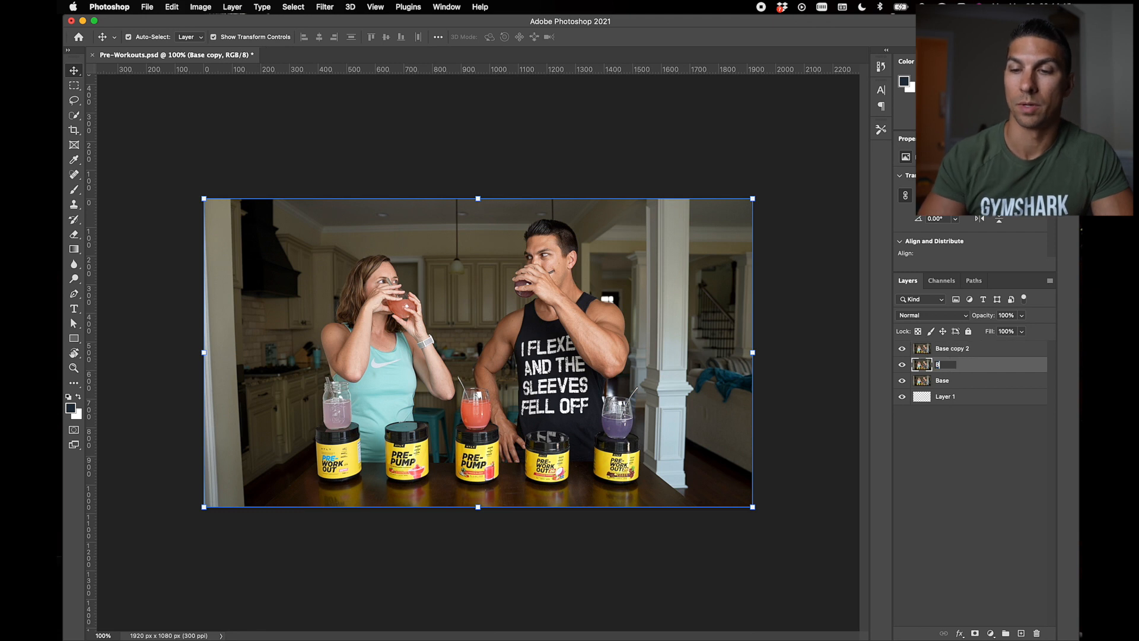
type("ackground")
key("Return")
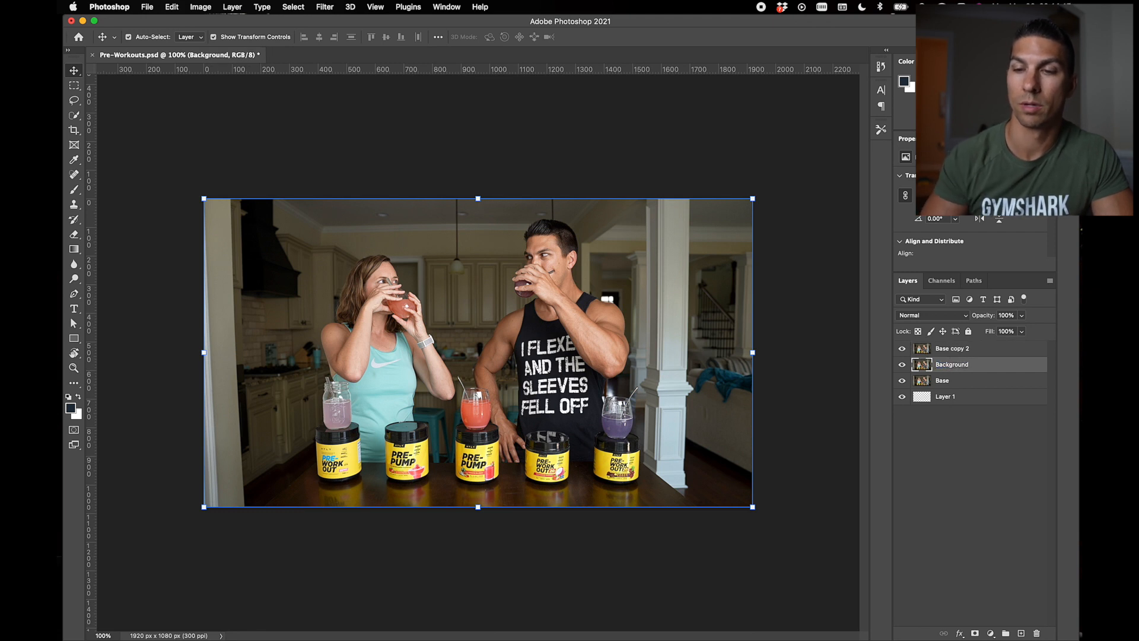
double_click(950, 349)
type("U")
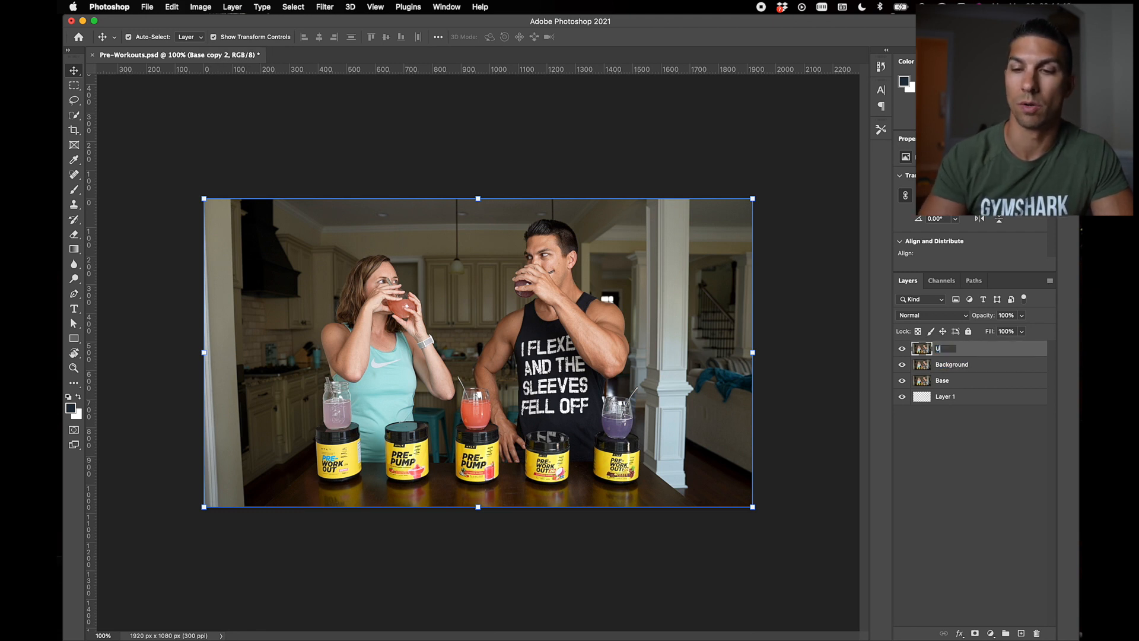
type("s")
key("Return")
left_click(823, 237)
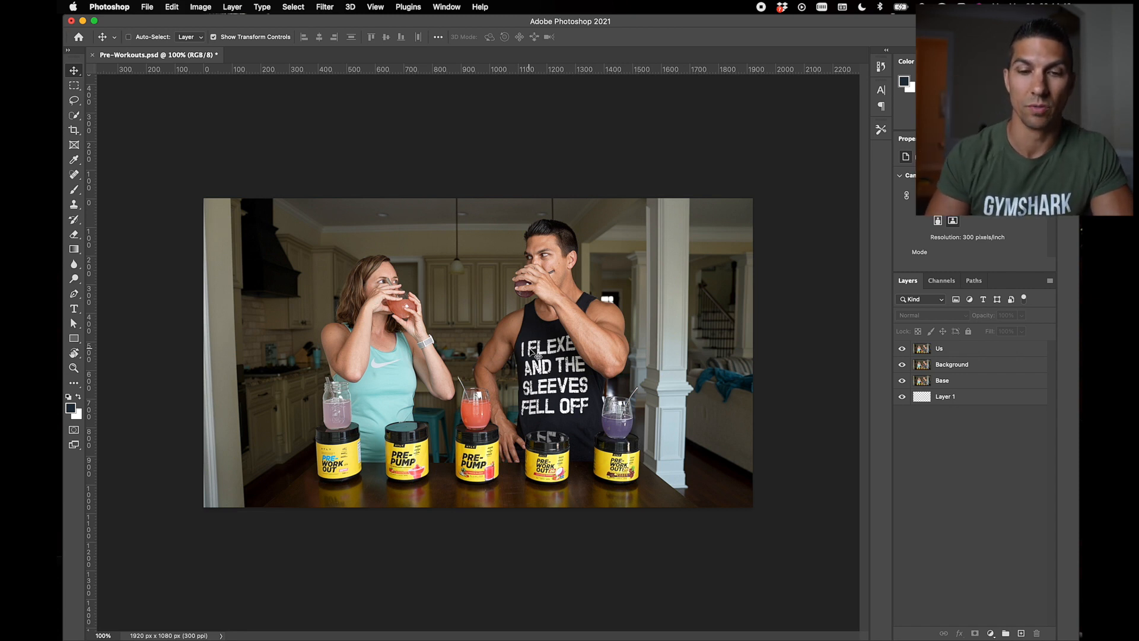
- On the Us layer, select the man's face, hair, neck and drinking hand using the Quick Selection tool with brush size 15
key("super+equal")
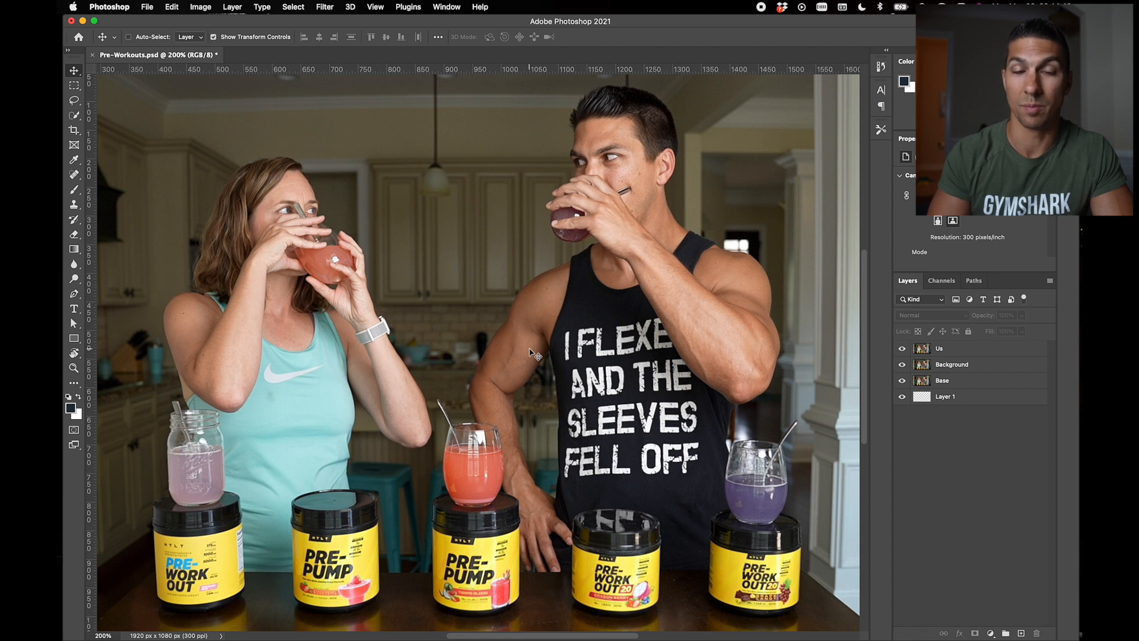
key("super+equal")
key("super+minus")
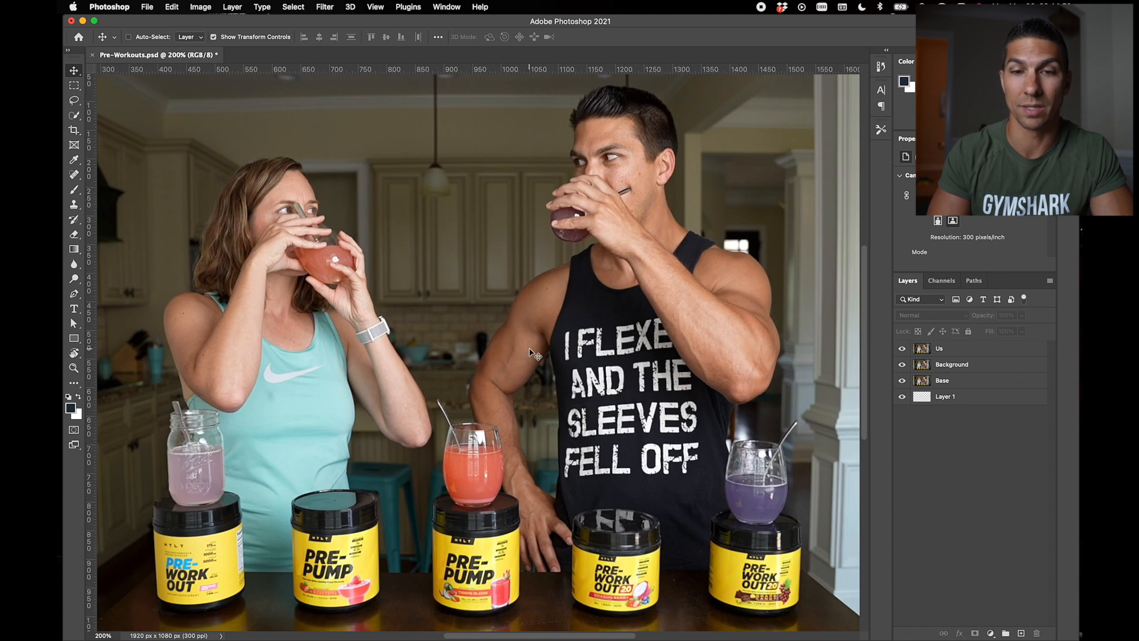
left_click(952, 349)
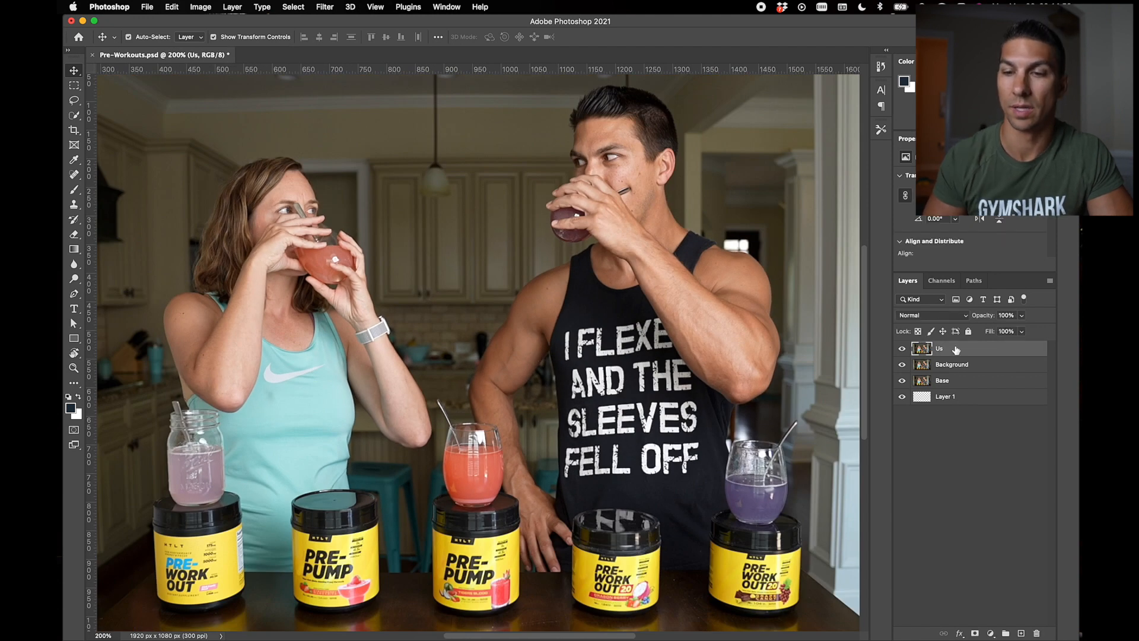
key("w")
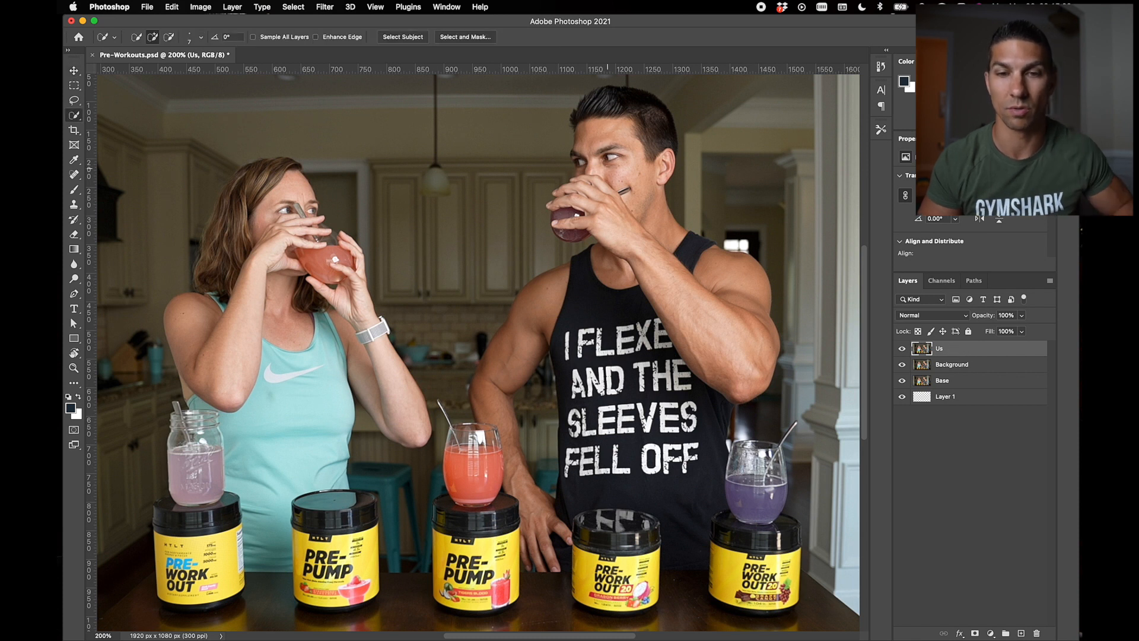
left_click(75, 118)
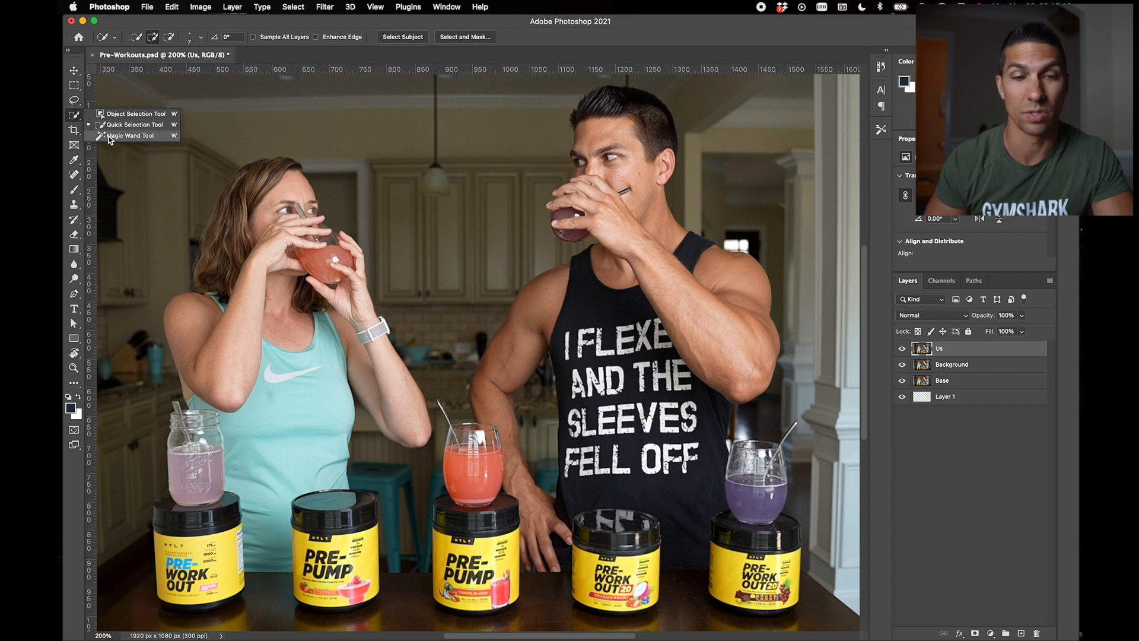
left_click(75, 113)
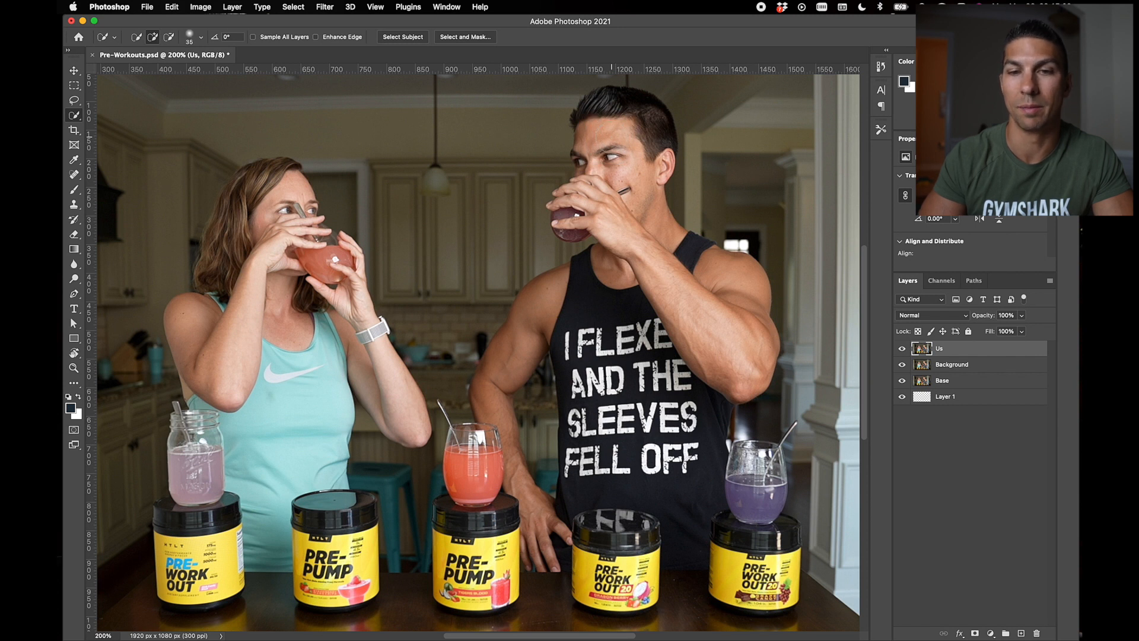
key("bracketleft")
left_click_drag(587, 135, 611, 137)
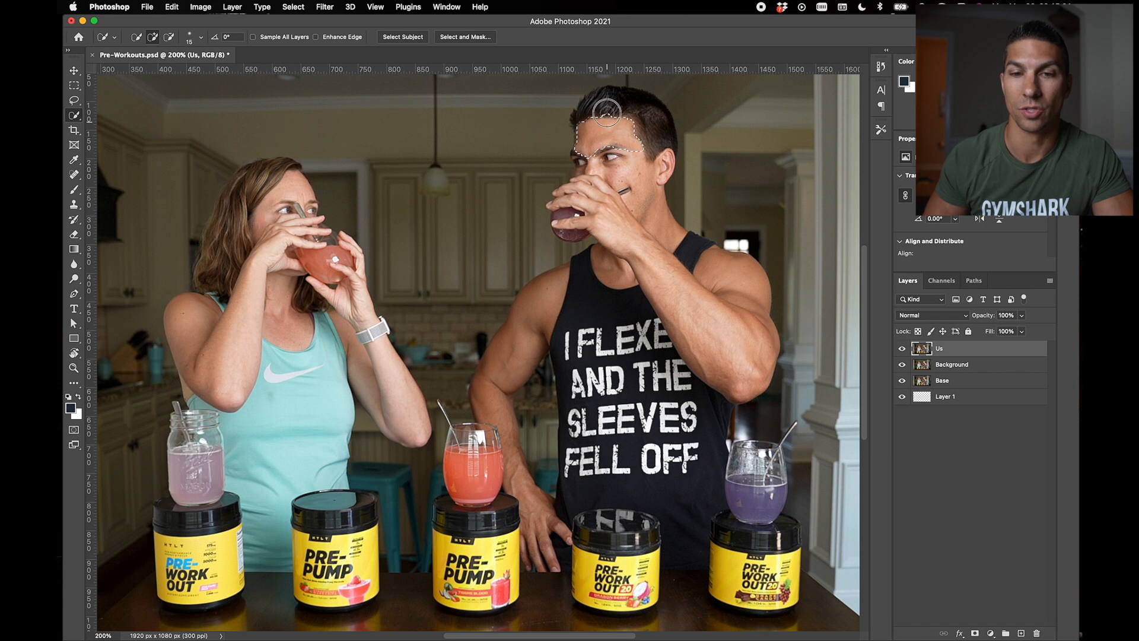
mouse_move(592, 102)
left_mouse_down()
mouse_move(608, 98)
mouse_move(634, 128)
mouse_move(649, 179)
left_mouse_up()
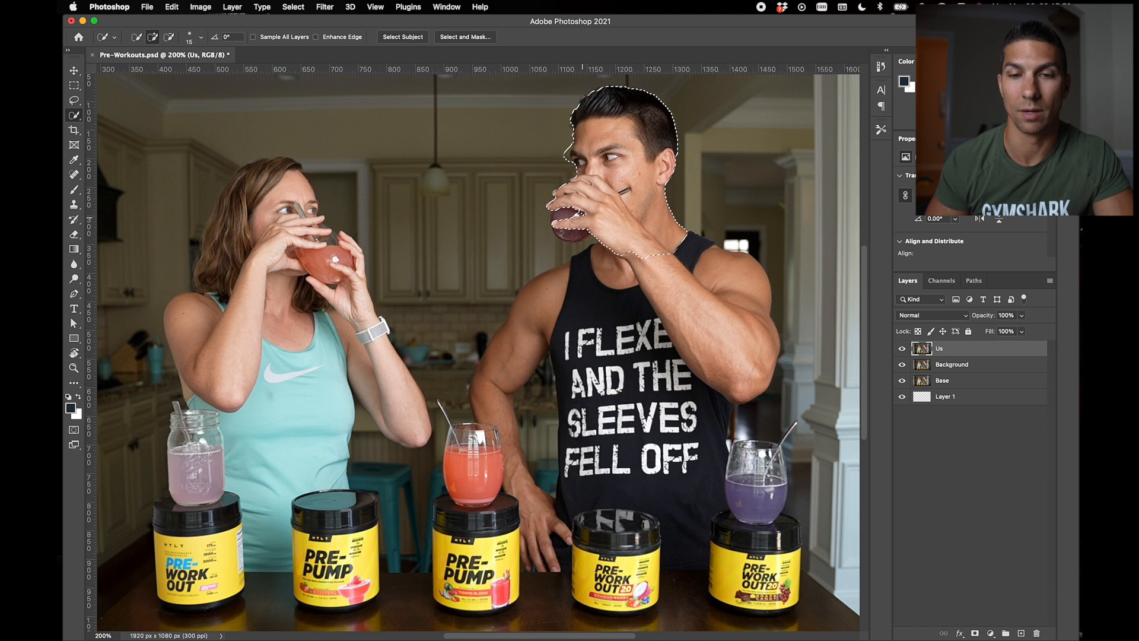
- Extend the selection over the man's shirt and both arms, the glass and jars in front of him, and the tabletop
mouse_move(566, 213)
left_mouse_down()
mouse_move(689, 255)
mouse_move(620, 320)
mouse_move(621, 355)
mouse_move(660, 343)
mouse_move(560, 345)
mouse_move(622, 396)
mouse_move(688, 380)
mouse_move(575, 380)
mouse_move(577, 431)
mouse_move(710, 411)
mouse_move(699, 456)
mouse_move(603, 455)
mouse_move(575, 465)
mouse_move(583, 494)
left_mouse_up()
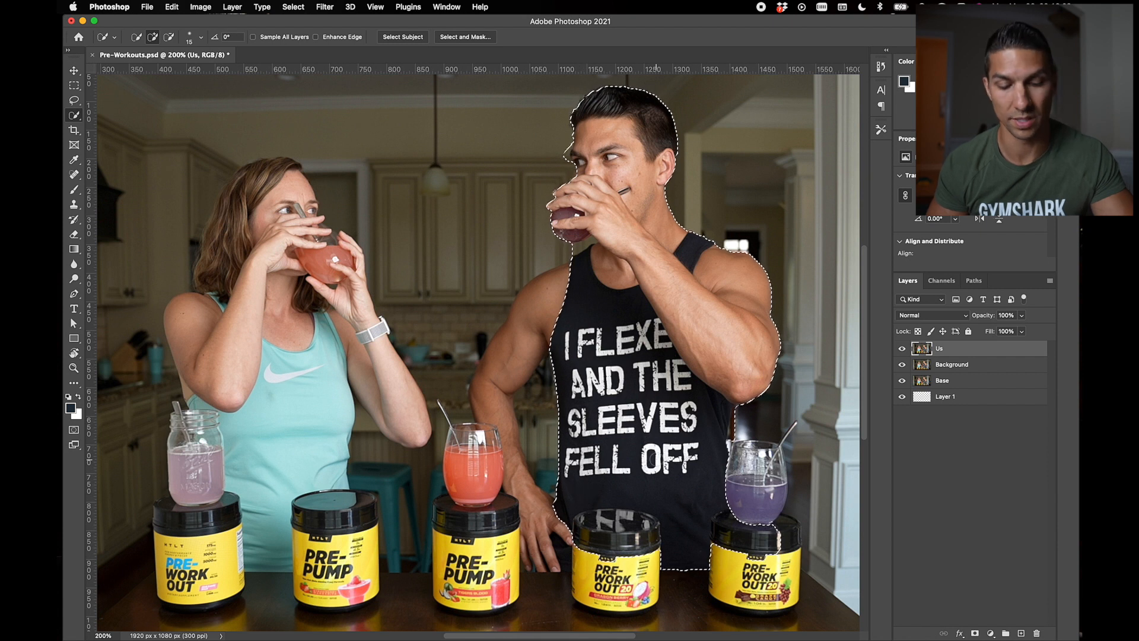
mouse_move(553, 333)
left_mouse_down()
mouse_move(525, 321)
mouse_move(543, 355)
mouse_move(511, 350)
mouse_move(490, 396)
left_mouse_up()
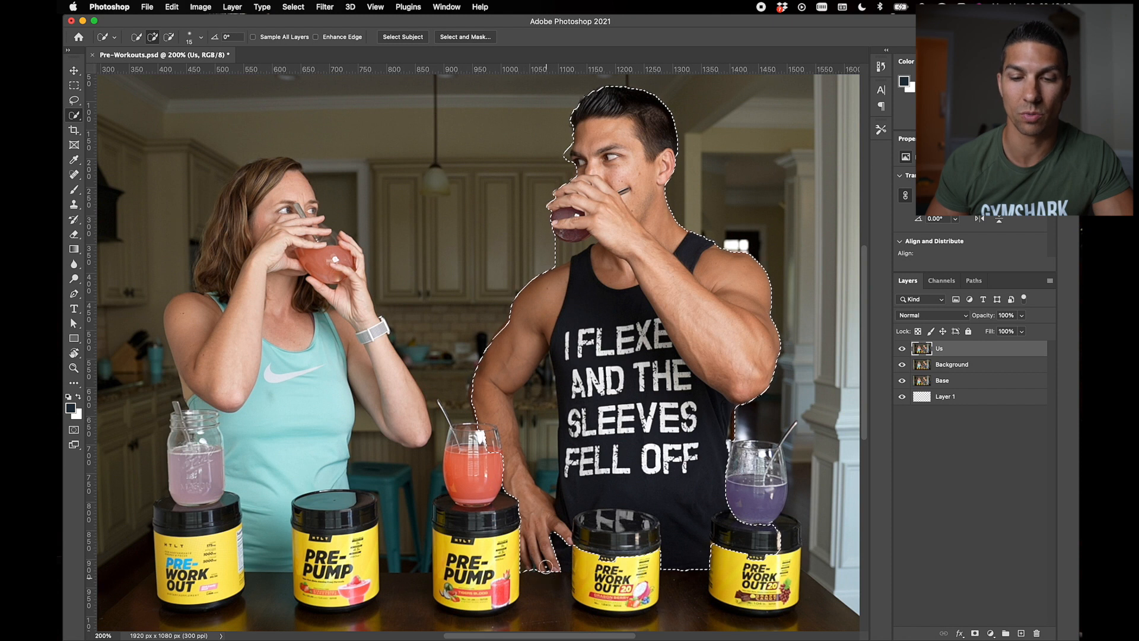
scroll(710, 446, "down", 4)
scroll(710, 446, "right", 3)
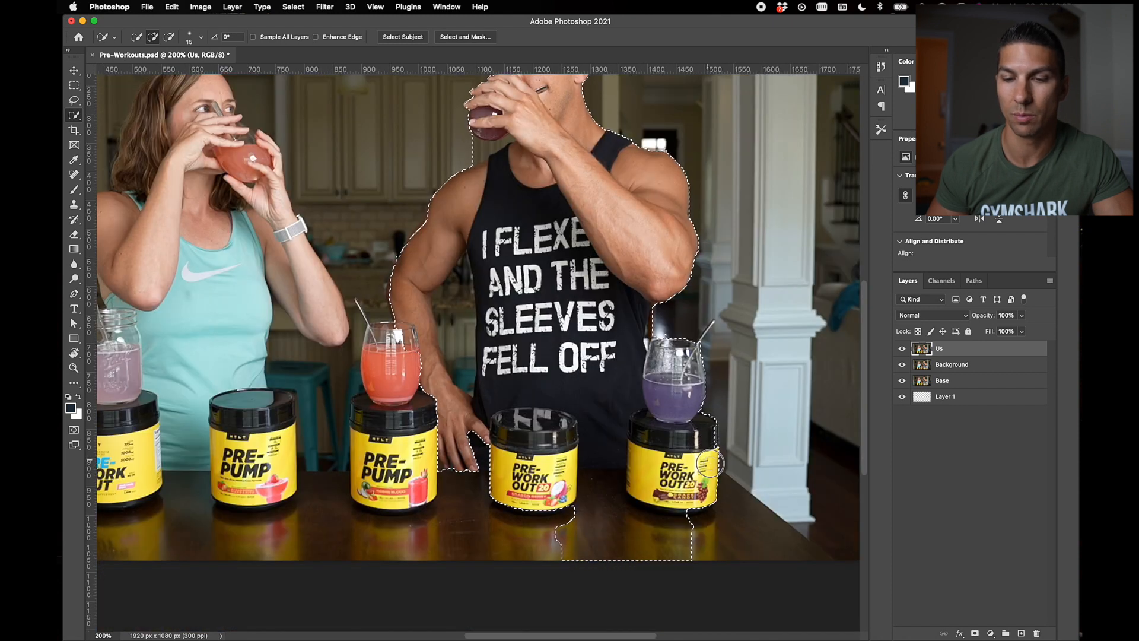
left_click_drag(714, 432, 716, 373)
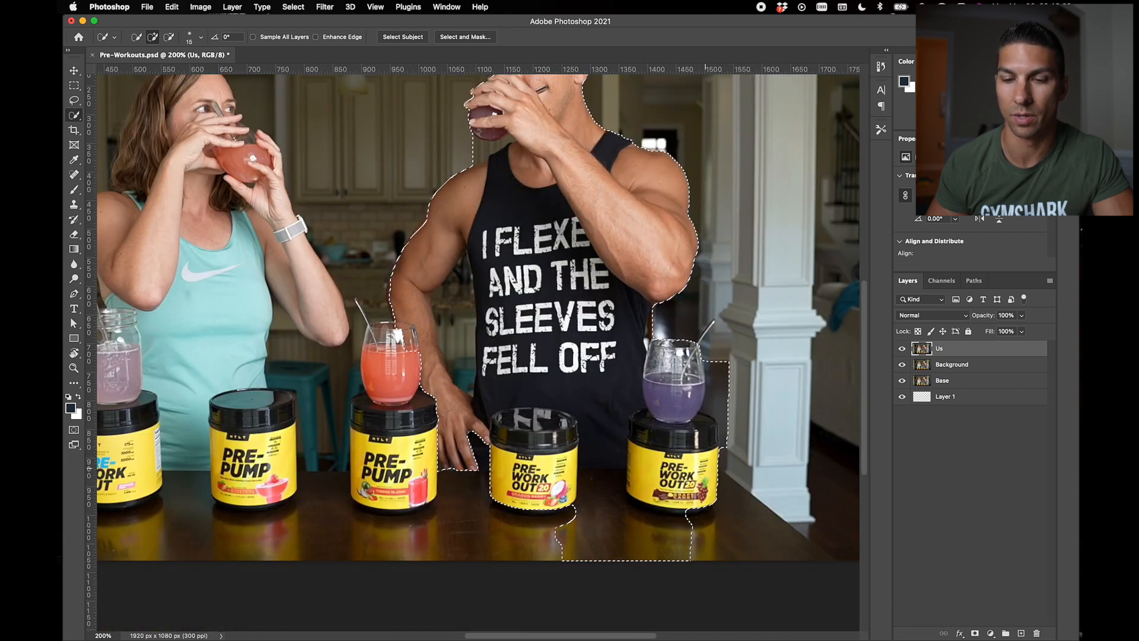
mouse_move(721, 498)
left_mouse_down()
mouse_move(730, 516)
mouse_move(821, 557)
mouse_move(391, 546)
mouse_move(314, 466)
mouse_move(283, 489)
left_mouse_up()
- Add the woman's arms, top and hair, and the remaining jars and drinks, to the quick selection
scroll(391, 560, "left", 8)
scroll(392, 560, "up", 1)
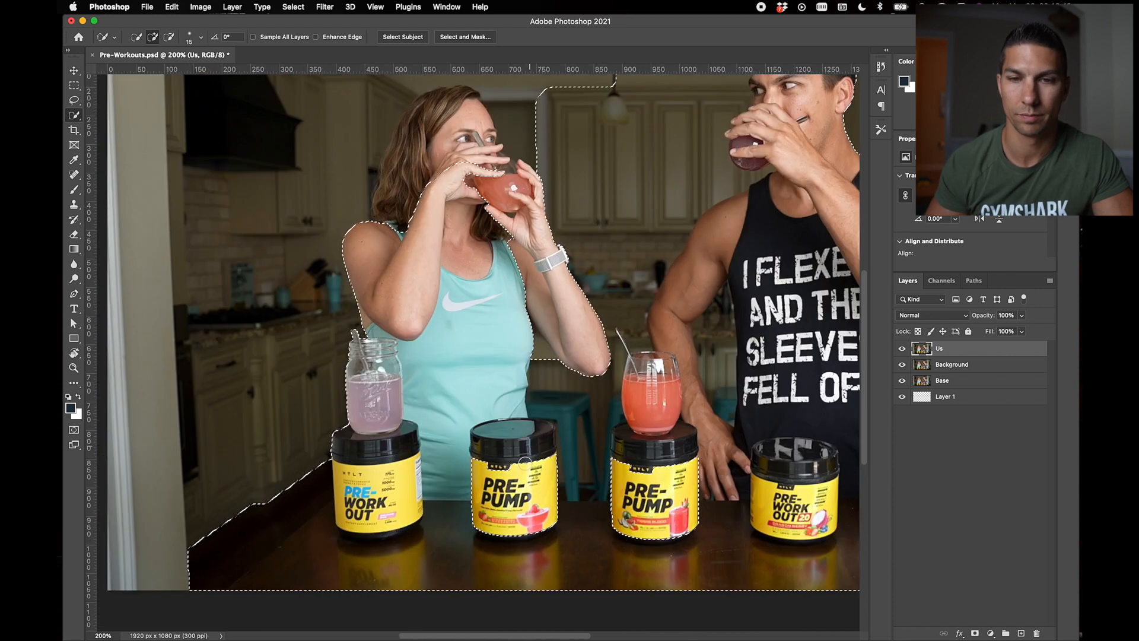
scroll(509, 327, "down", 6)
scroll(509, 327, "right", 8)
scroll(509, 327, "up", 8)
scroll(509, 328, "left", 4)
mouse_move(344, 361)
left_mouse_down()
mouse_move(335, 303)
mouse_move(374, 289)
mouse_move(338, 242)
left_mouse_up()
- Reduce the Quick Selection brush size to 6 and check the selection around the woman's hair and across the photo
key("super+plus")
key("super+plus")
key("super+plus")
key("super+plus")
scroll(368, 289, "left", 5)
key("bracketleft")
key("bracketleft")
key("bracketleft")
key("bracketleft")
key("bracketleft")
key("super+minus")
key("super+minus")
key("super+minus")
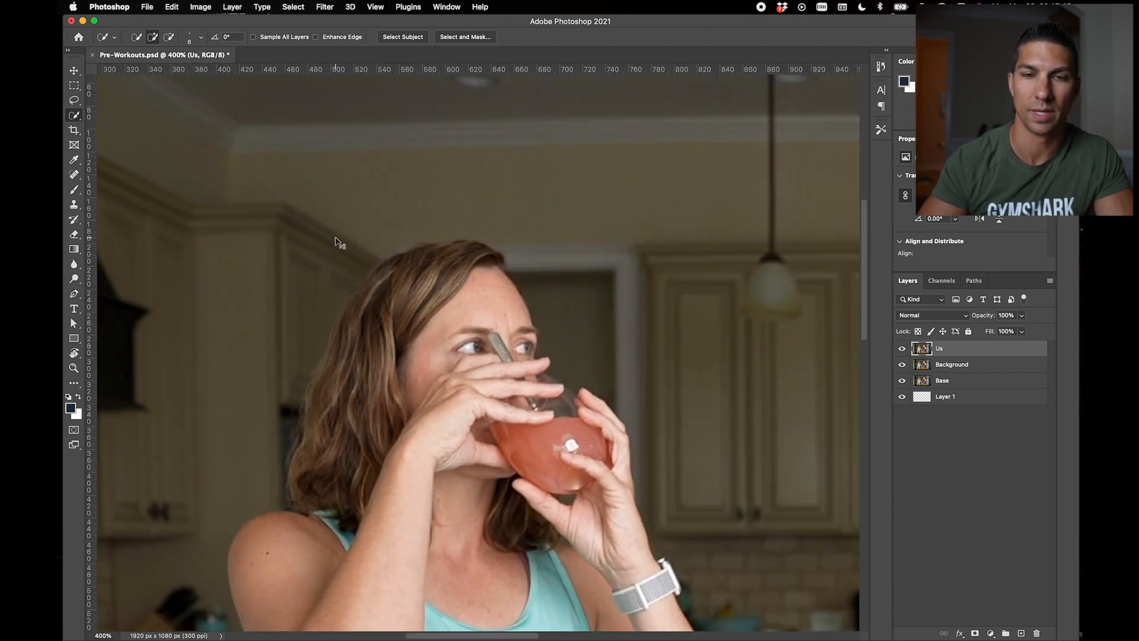
key("super+minus")
key("super+minus")
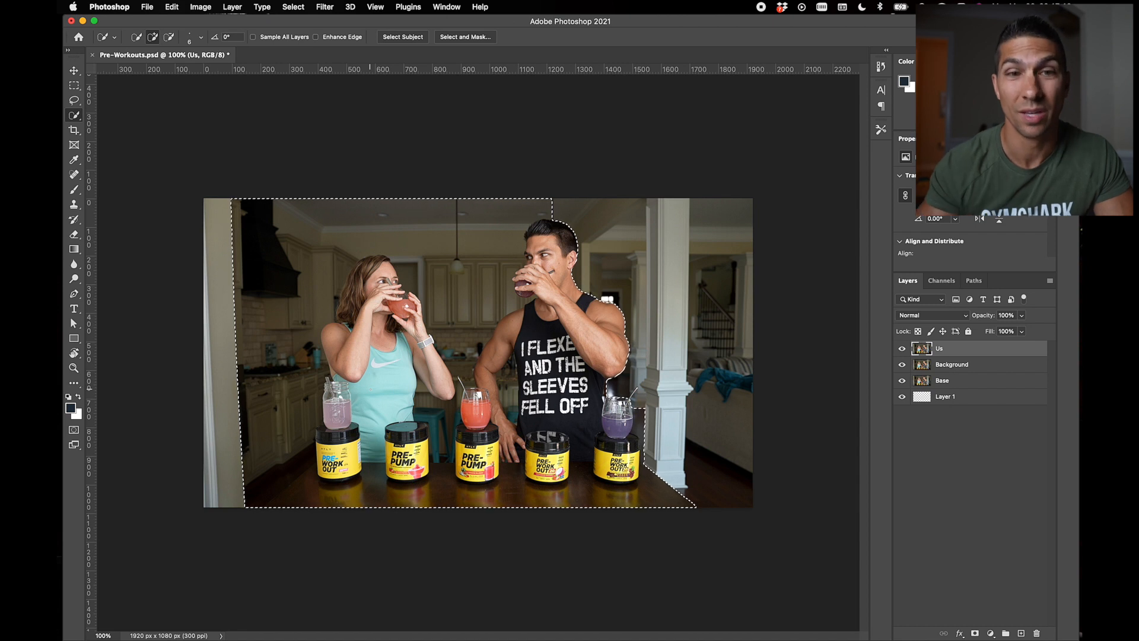
key("super+plus")
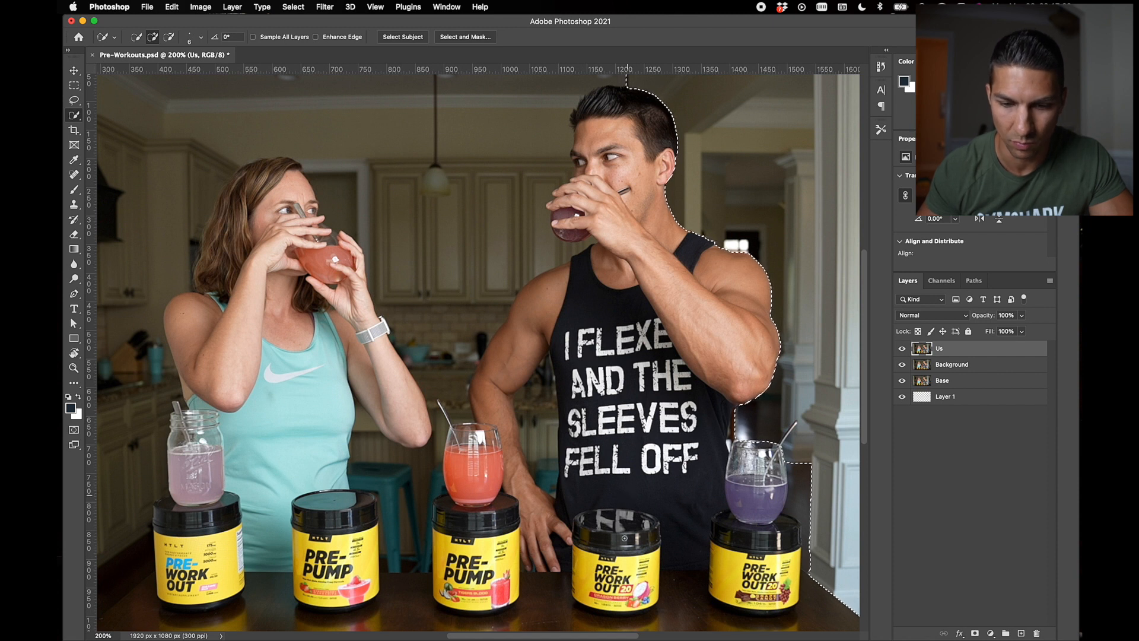
scroll(621, 522, "down", 2)
key("super+minus")
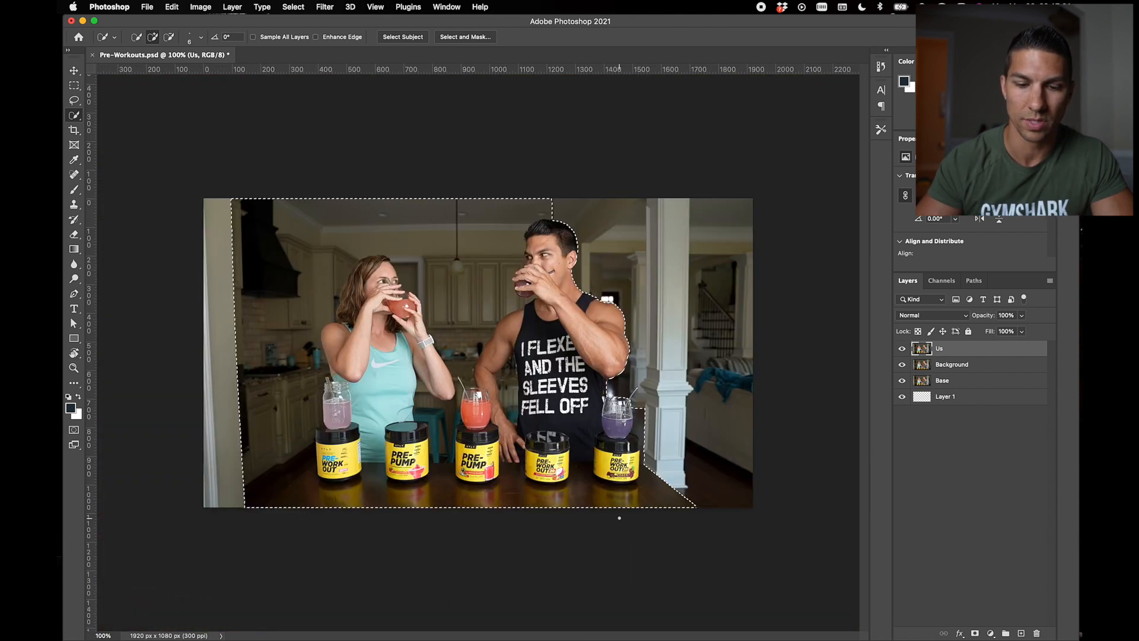
- Clear the background outside the selection from the Us layer and save the document
key("shift+super+i")
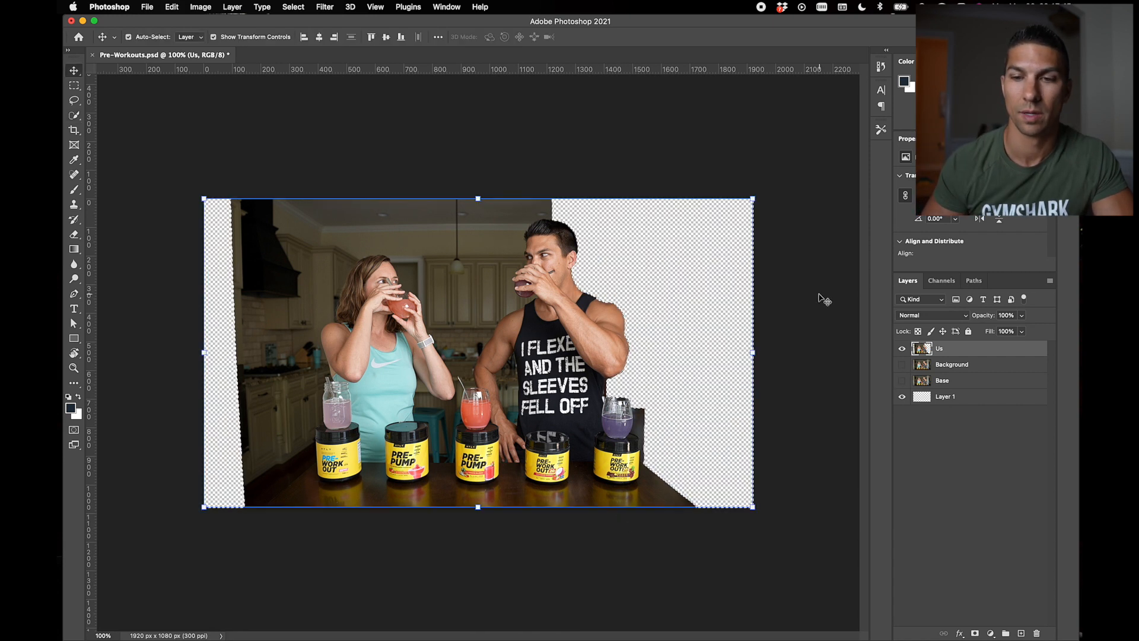
left_click(819, 295)
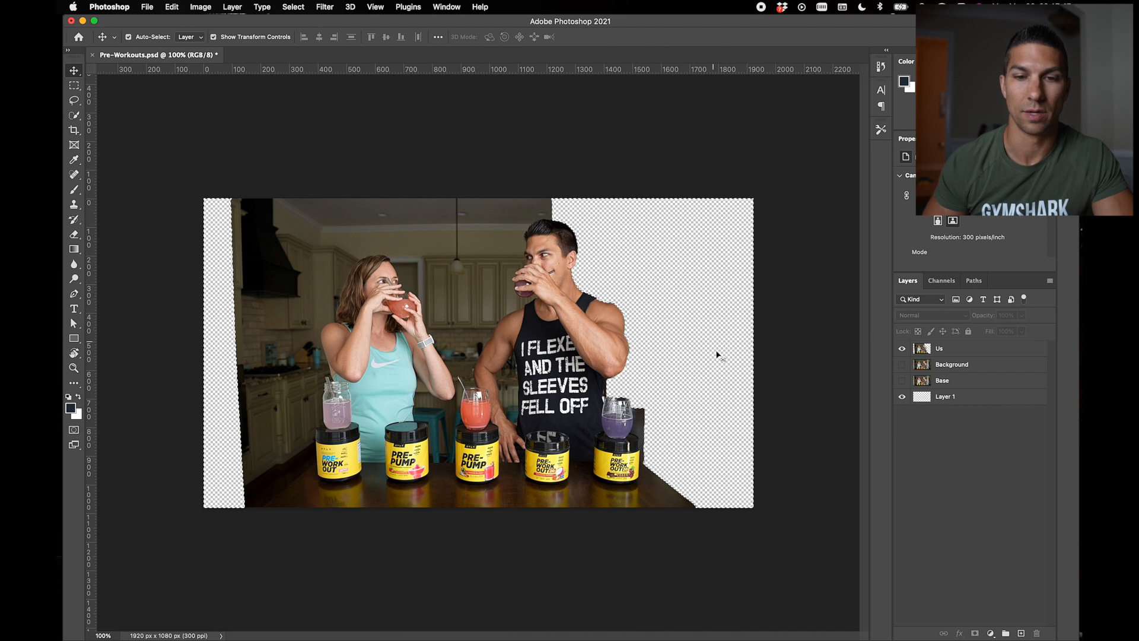
key("super+s")
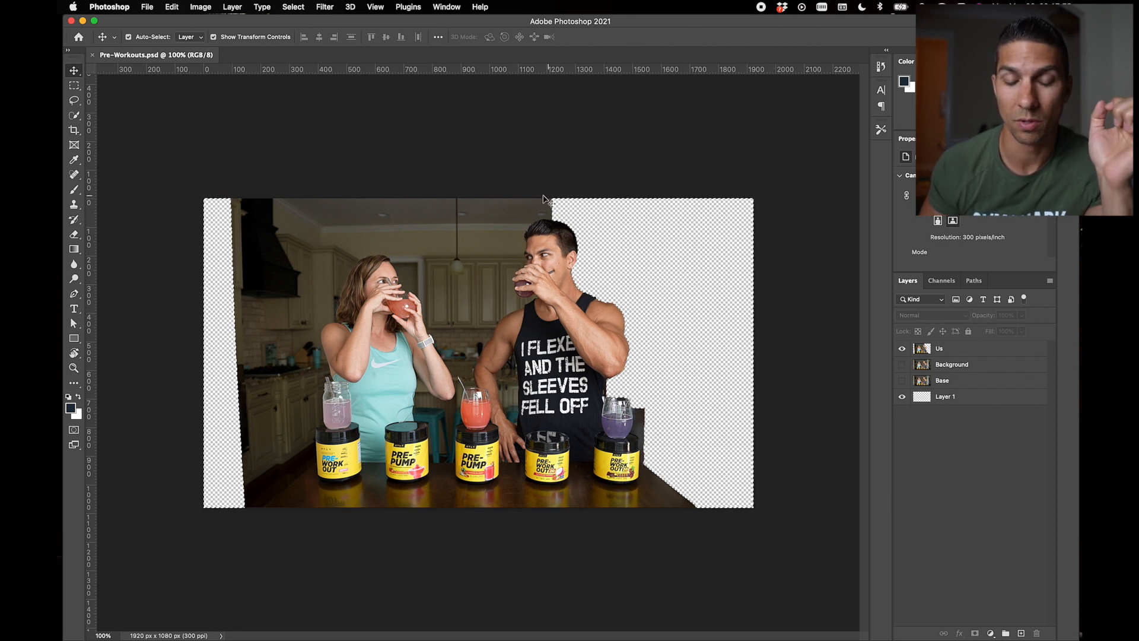
- Close the saved document and reopen Pre-Workouts.psd from the recent files
left_click(92, 54)
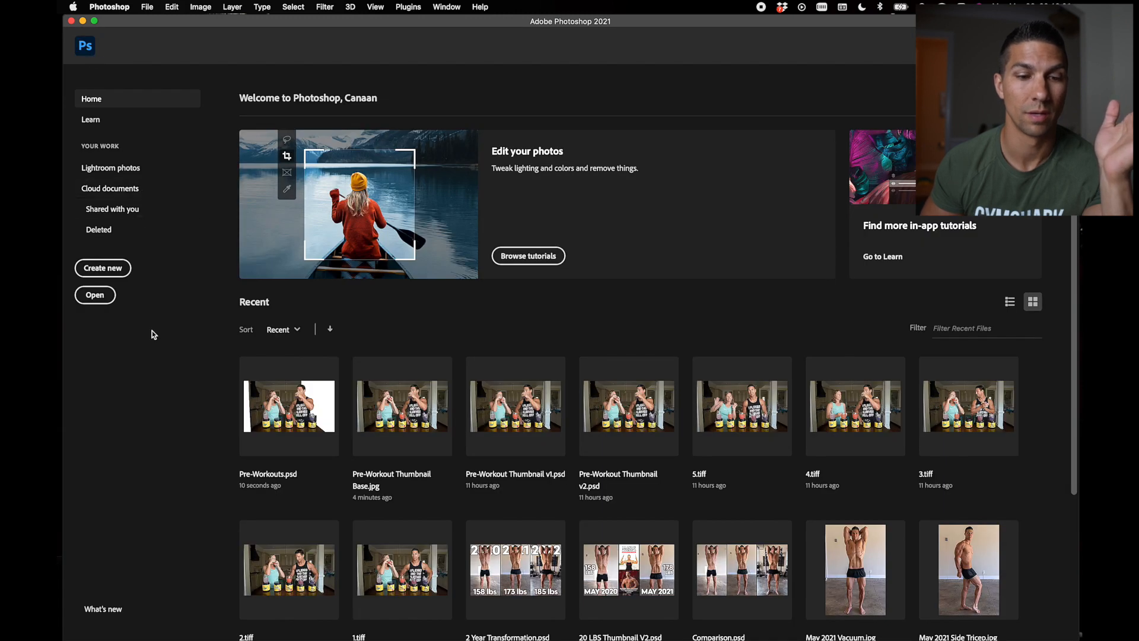
left_click(266, 376)
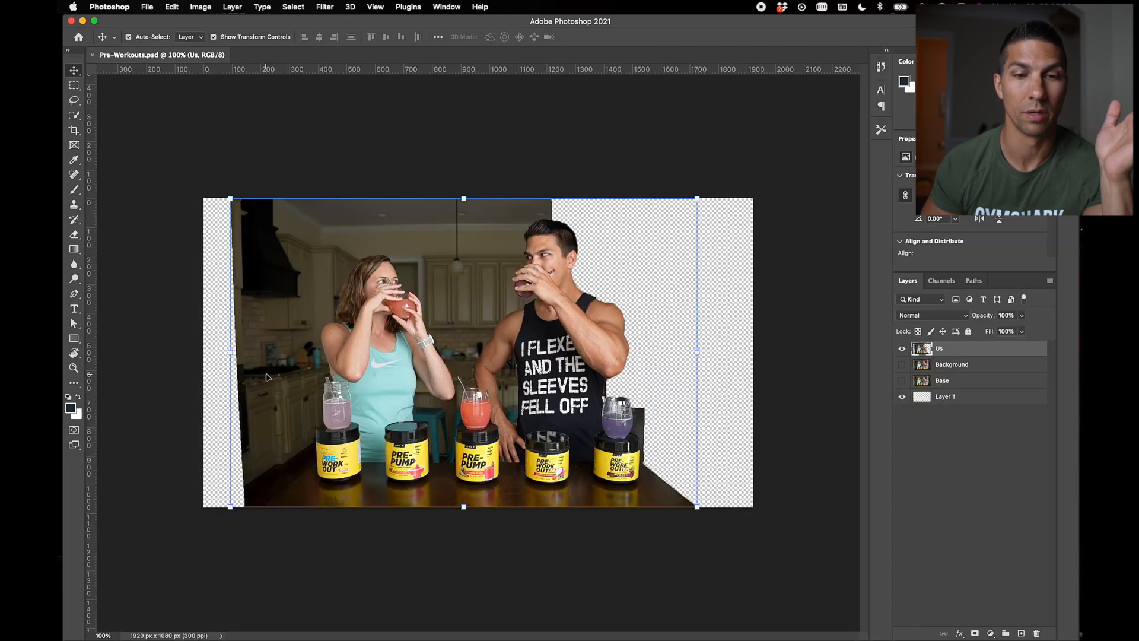
left_click(574, 156)
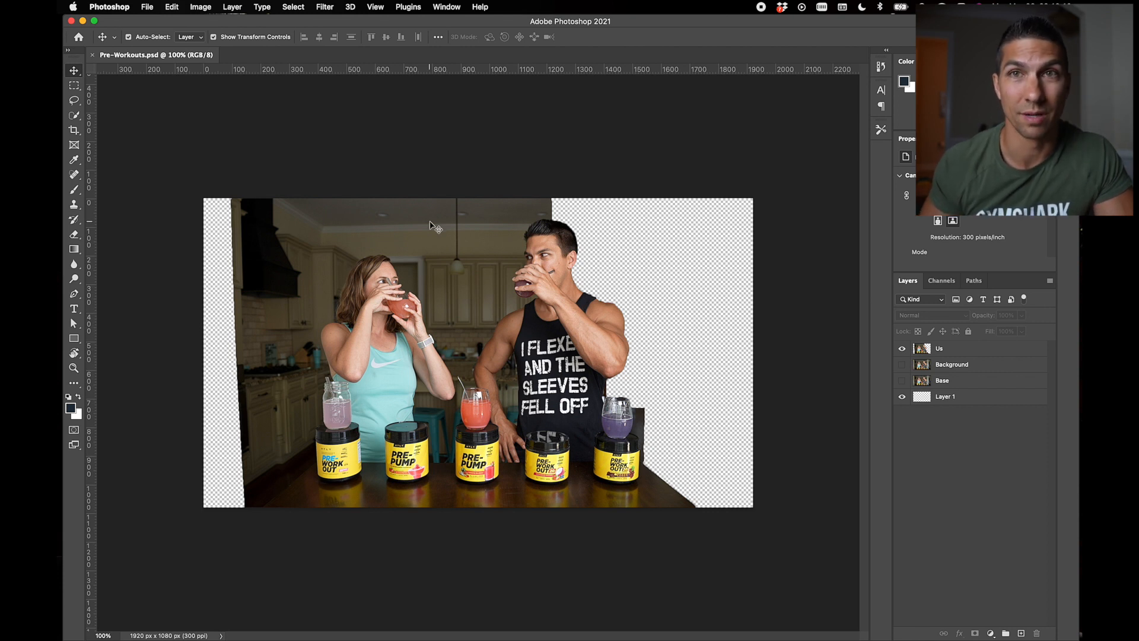
- Switch to the Eraser on the Us layer and shrink its brush for fine edge work around the first Pre-Workout jar
key("super+equal")
key("super+equal")
key("super+equal")
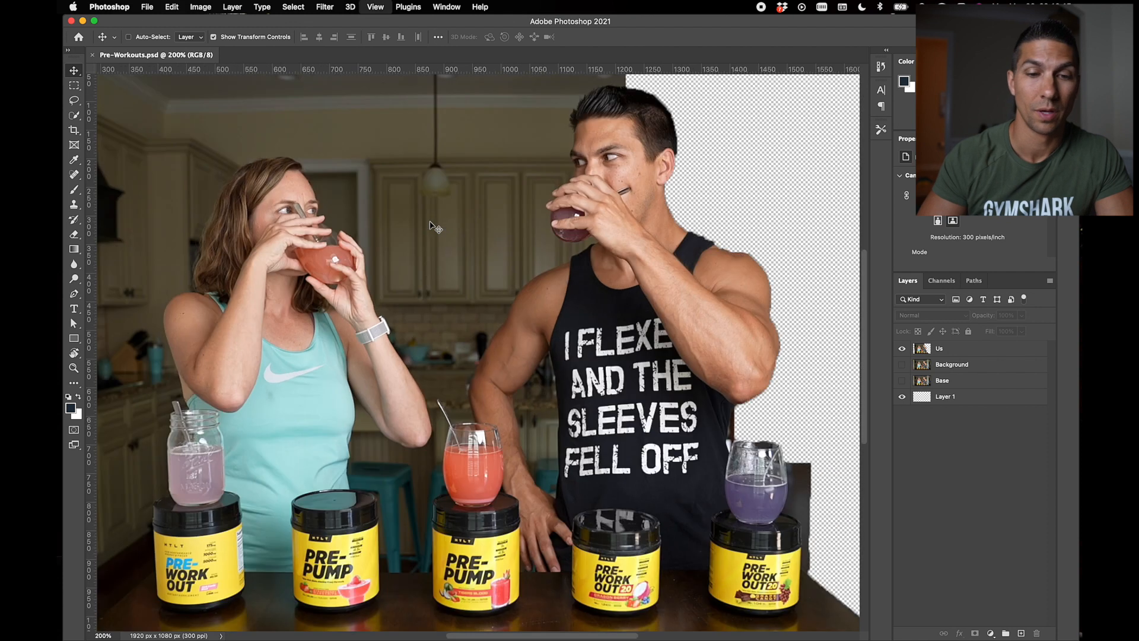
scroll(430, 226, "left", 10)
scroll(430, 226, "down", 5)
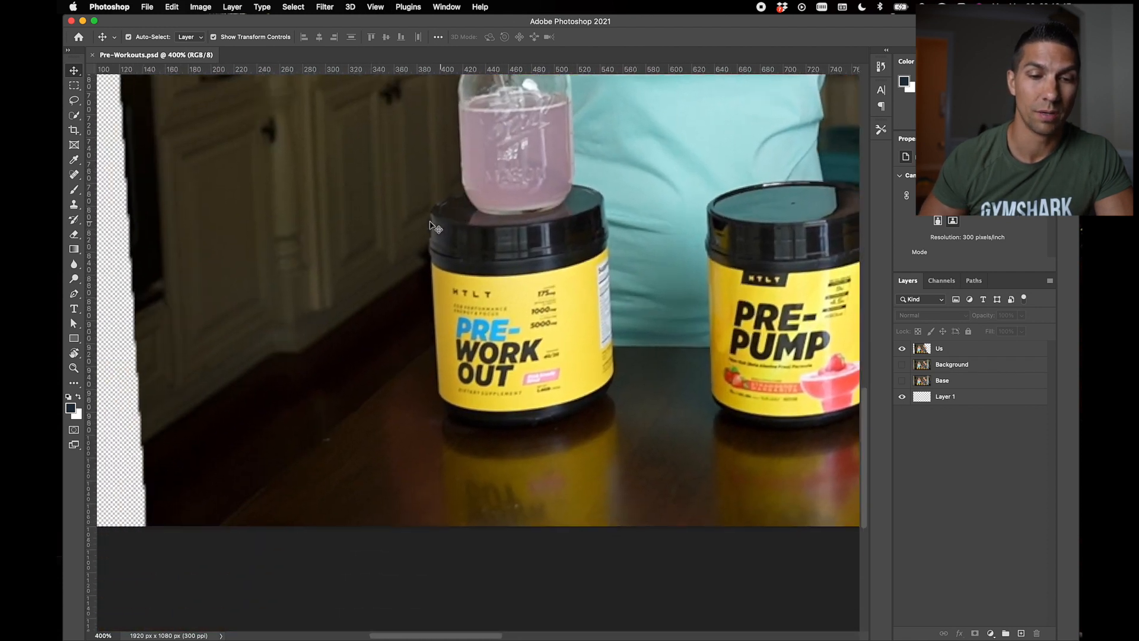
key("super+equal")
key("super+equal")
key("super+equal")
key("super+equal")
key("super+equal")
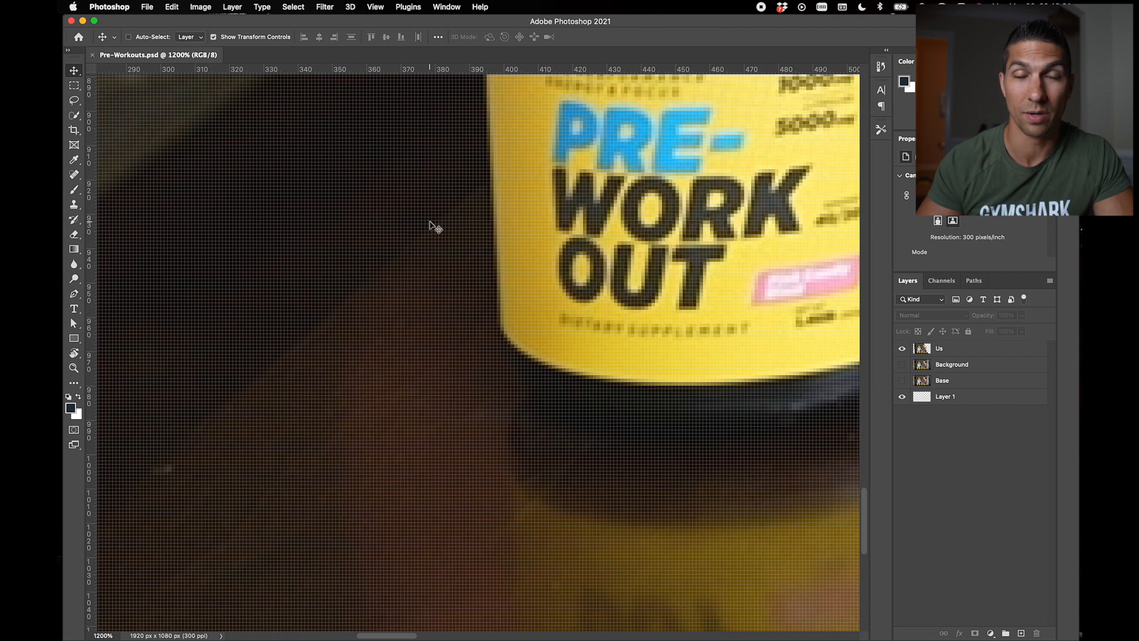
key("super+minus")
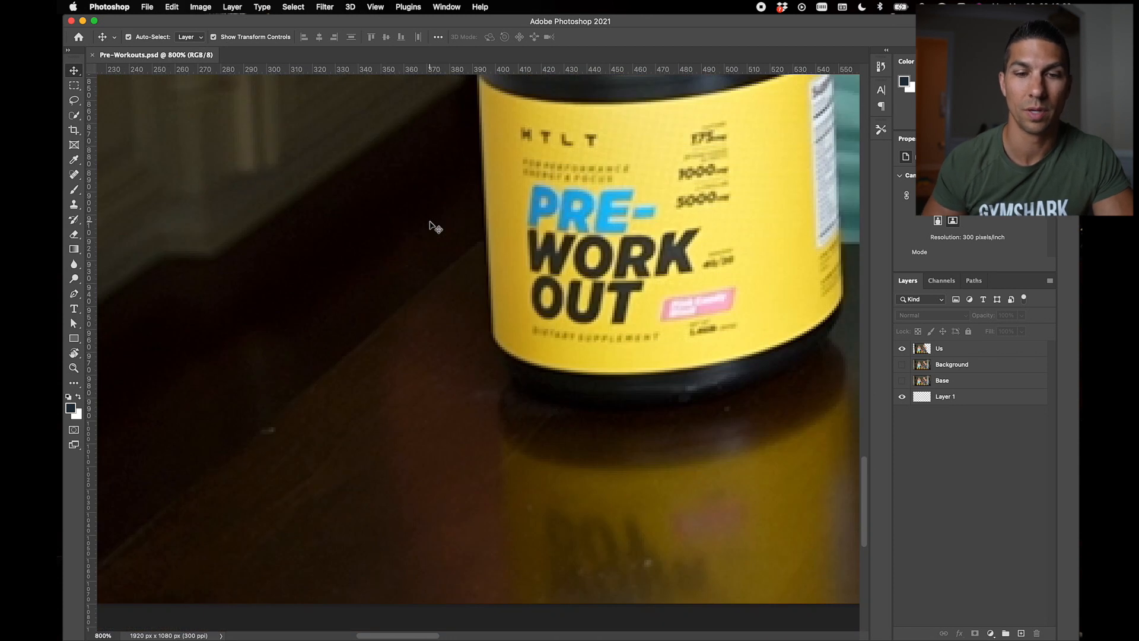
left_click(977, 353)
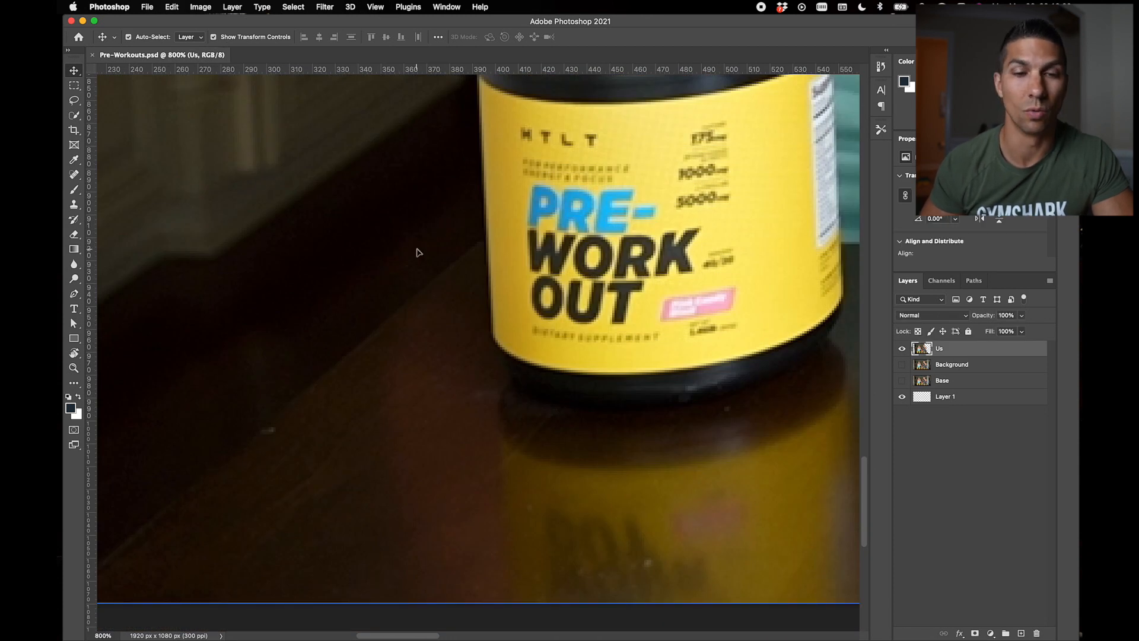
key("e")
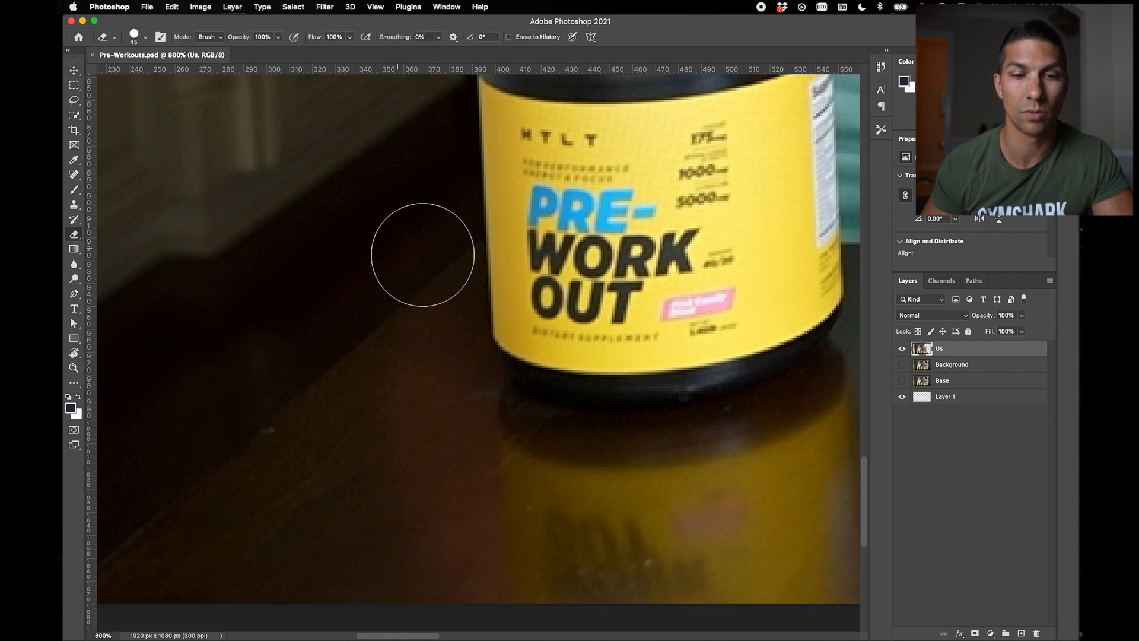
key("]")
key("]")
key("]")
key("[")
key("[")
key("[")
key("[")
key("[")
key("[")
key("[")
key("[")
key("[")
key("[")
key("[")
key("[")
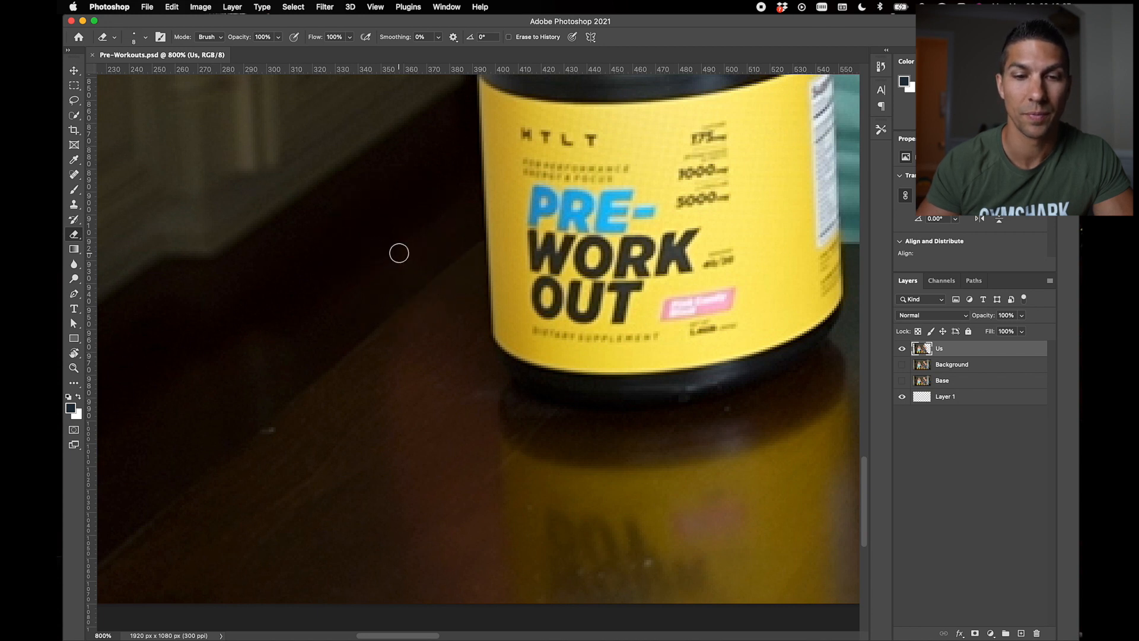
- Erase a straight line along the table's left edge, from the bottom of the photo up to the first Pre-Workout jar
scroll(398, 253, "left", 5)
scroll(398, 252, "down", 2)
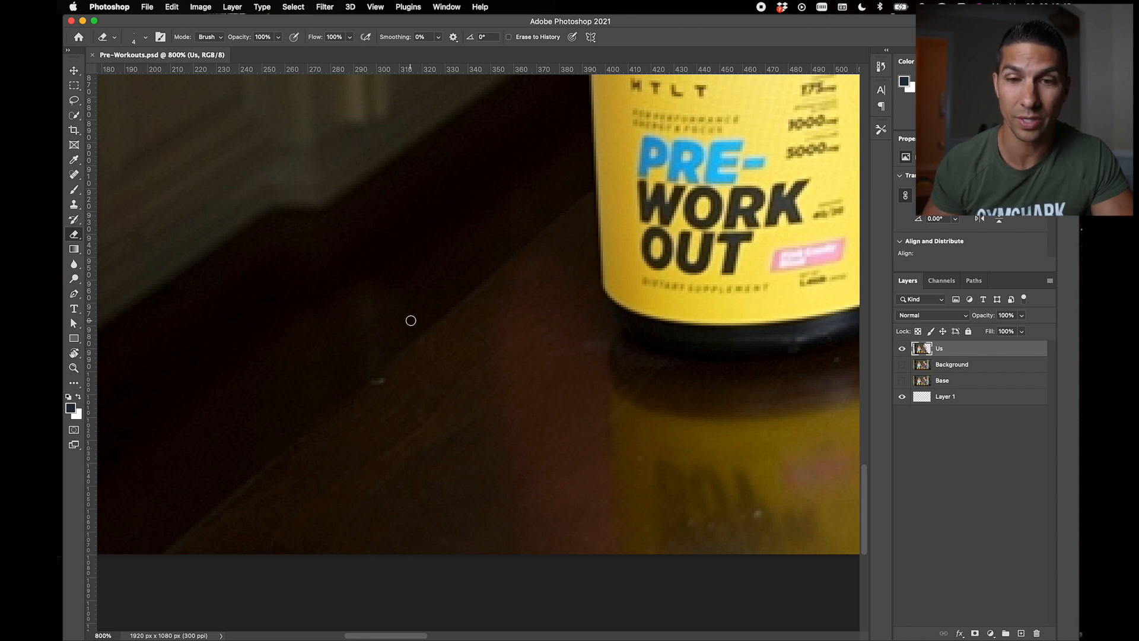
left_click(156, 552)
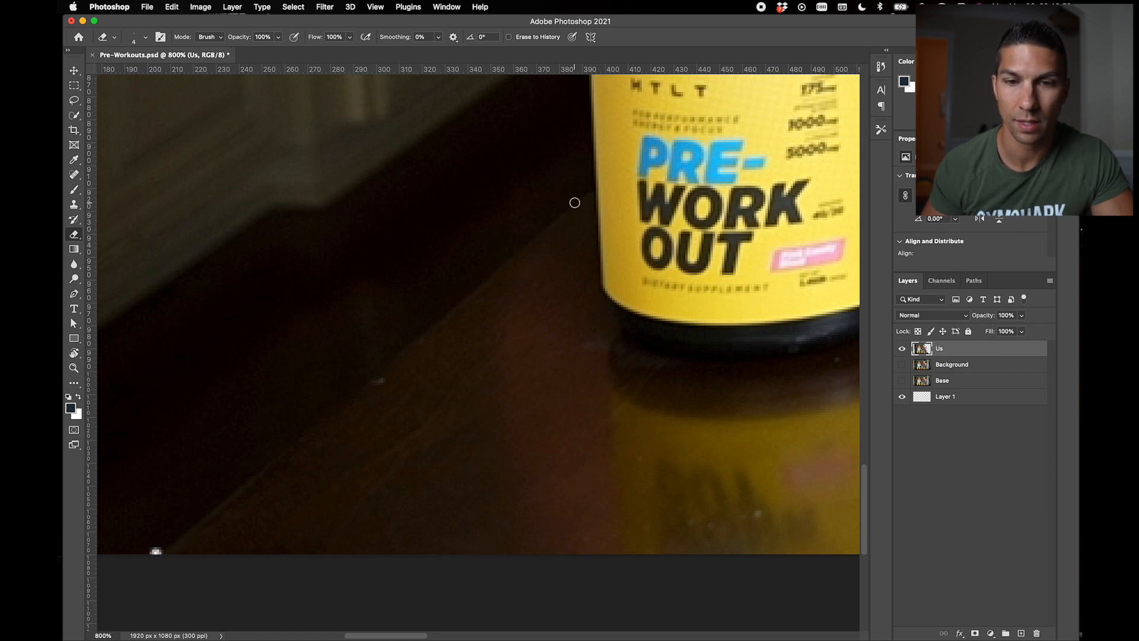
left_click(590, 184, "shift")
- Continue the erased outline up the first Pre-Workout jar's left side and around its lid to the mason jar
scroll(592, 202, "up", 5)
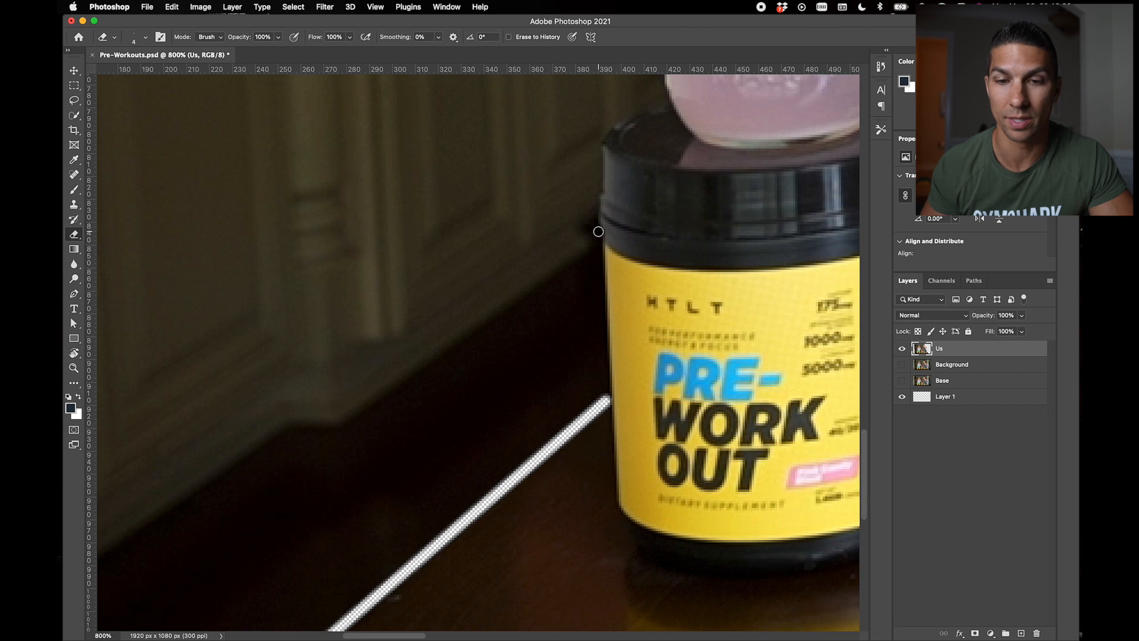
left_click(598, 231, "shift")
left_click(594, 220, "shift")
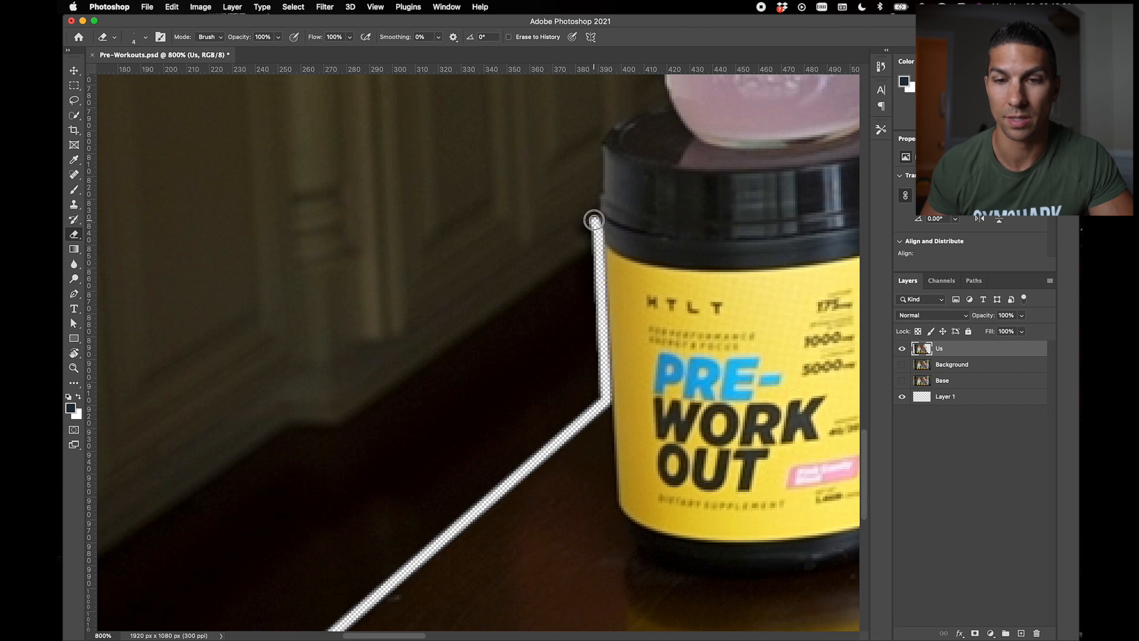
left_click(596, 187, "shift")
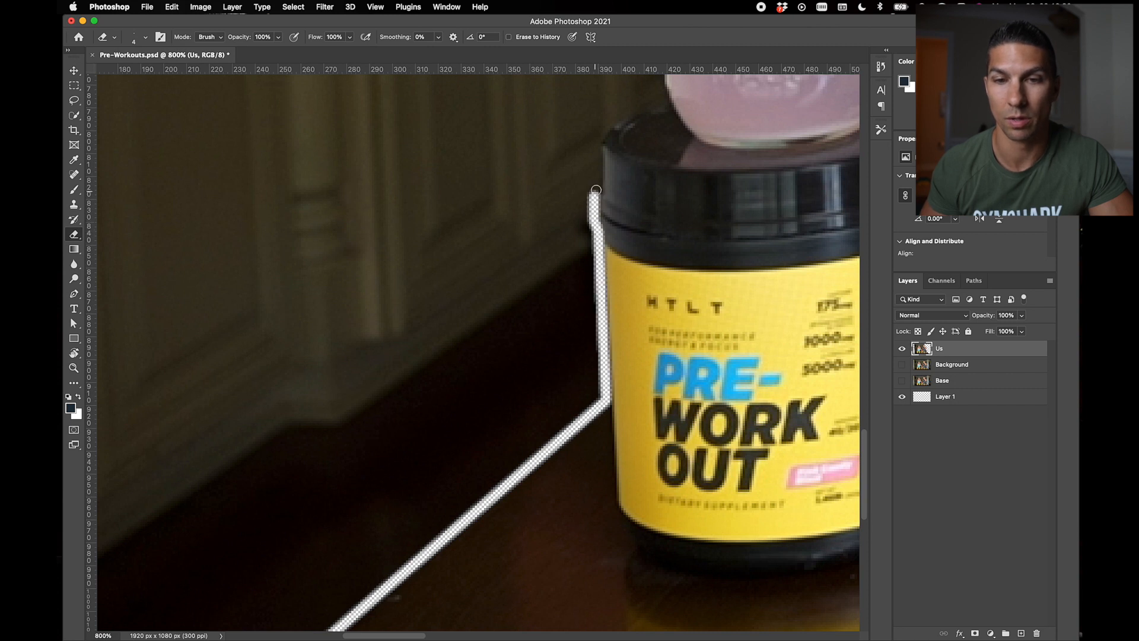
left_click(595, 144, "shift")
scroll(595, 142, "up", 4)
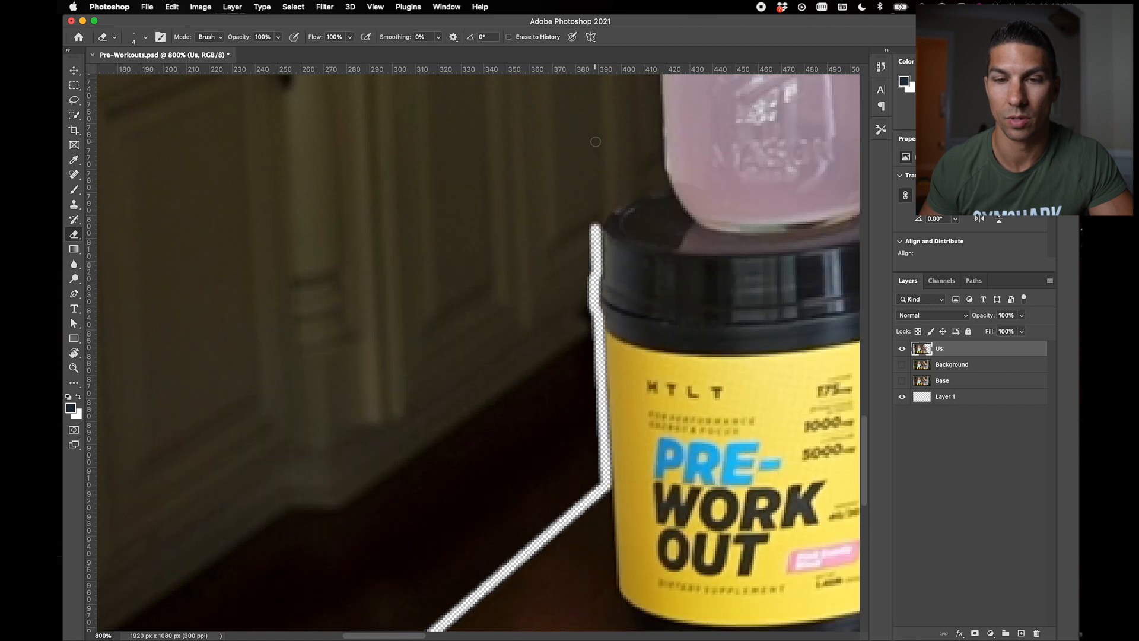
left_click(609, 207, "shift")
left_click(634, 193, "shift")
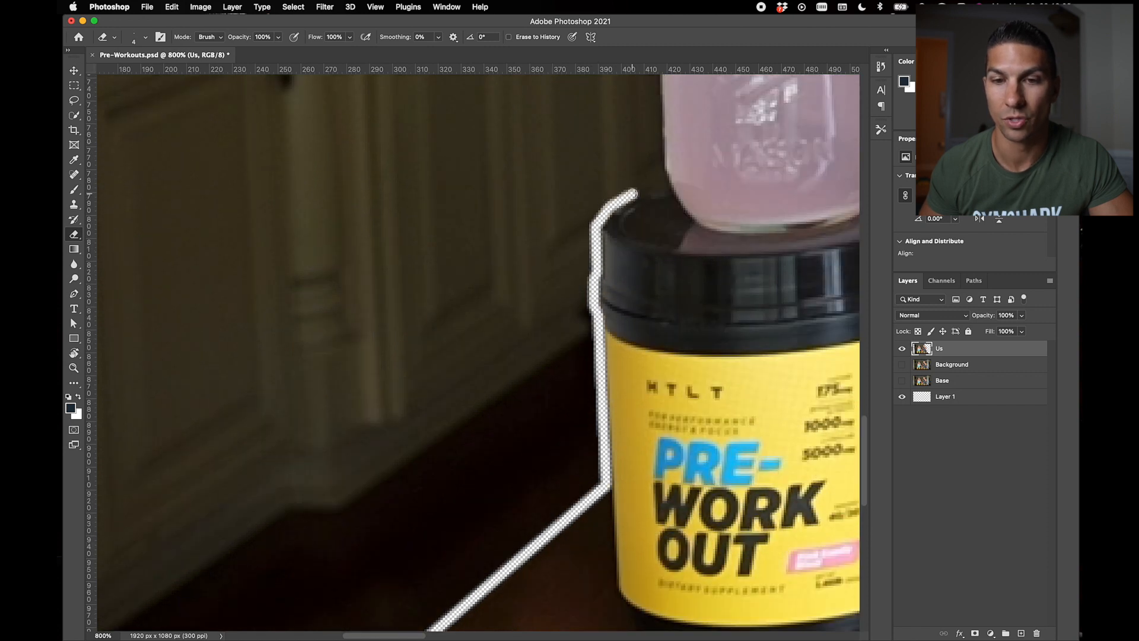
left_click(650, 186, "shift")
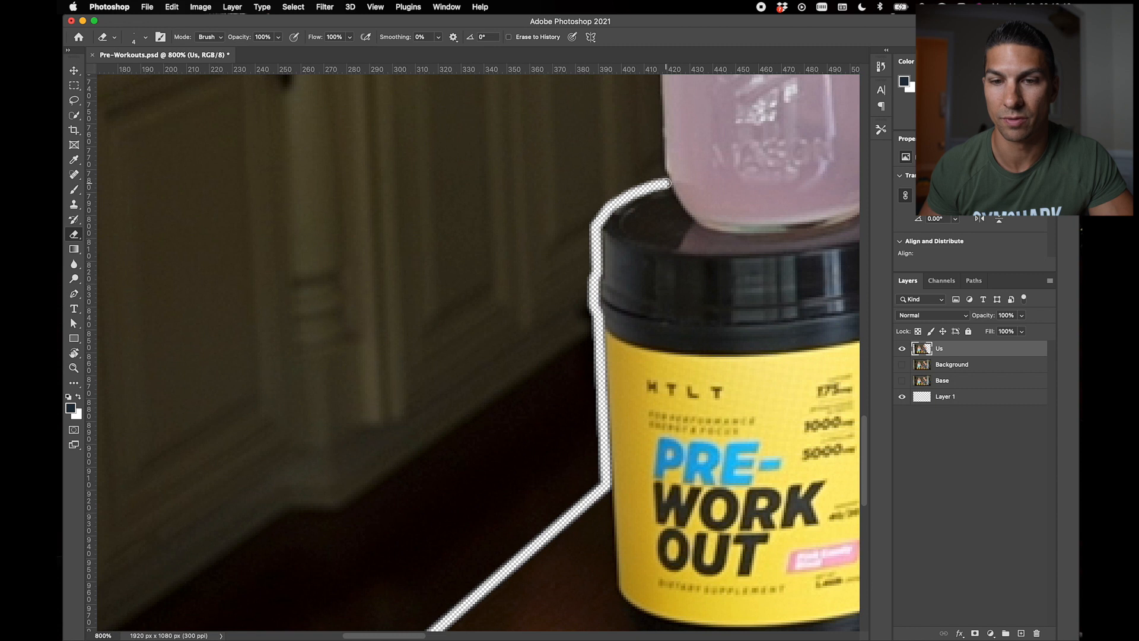
- Erase the background along the mason jar's left side and around its straw, up to the woman's arm
left_click(659, 159, "shift")
left_click(655, 113, "shift")
scroll(657, 111, "up", 5)
left_click(653, 169, "shift")
left_click_drag(652, 169, 343, 352)
mouse_move(343, 353)
left_mouse_down()
mouse_move(353, 239)
mouse_move(417, 196)
mouse_move(405, 149)
left_mouse_up()
left_click_drag(405, 150, 442, 311)
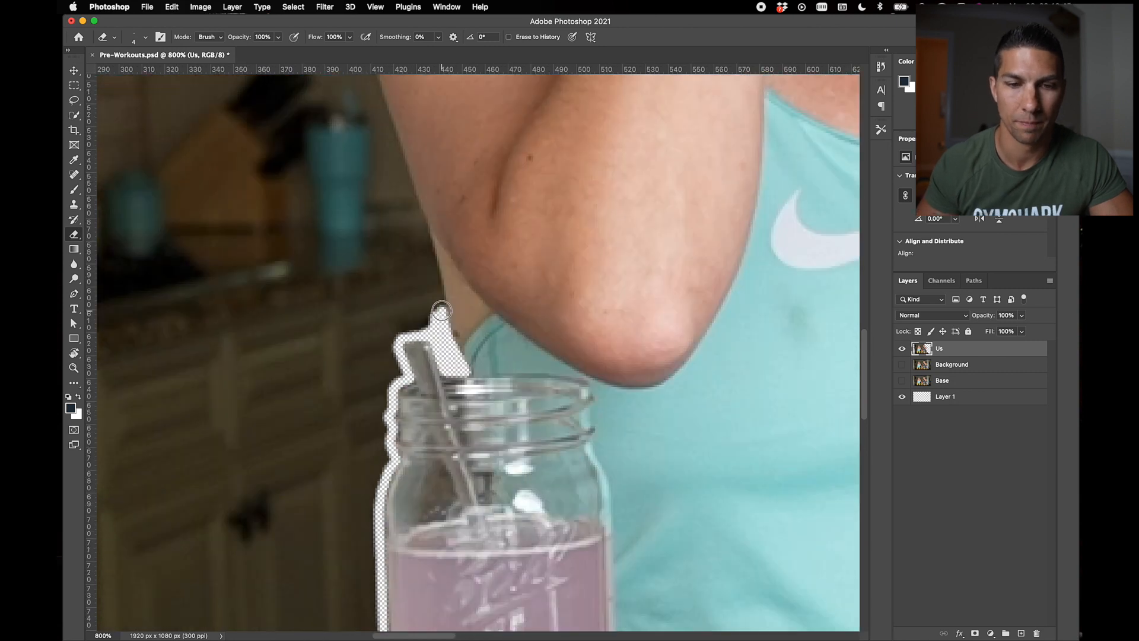
- Erase a thin outline along the back of the woman's upper arm and over her shoulder to her hair
scroll(442, 311, "up", 7)
scroll(443, 311, "left", 3)
left_click(492, 386, "shift")
left_click(456, 280, "shift")
left_click(449, 232, "shift")
left_click(454, 175, "shift")
left_click(477, 138, "shift")
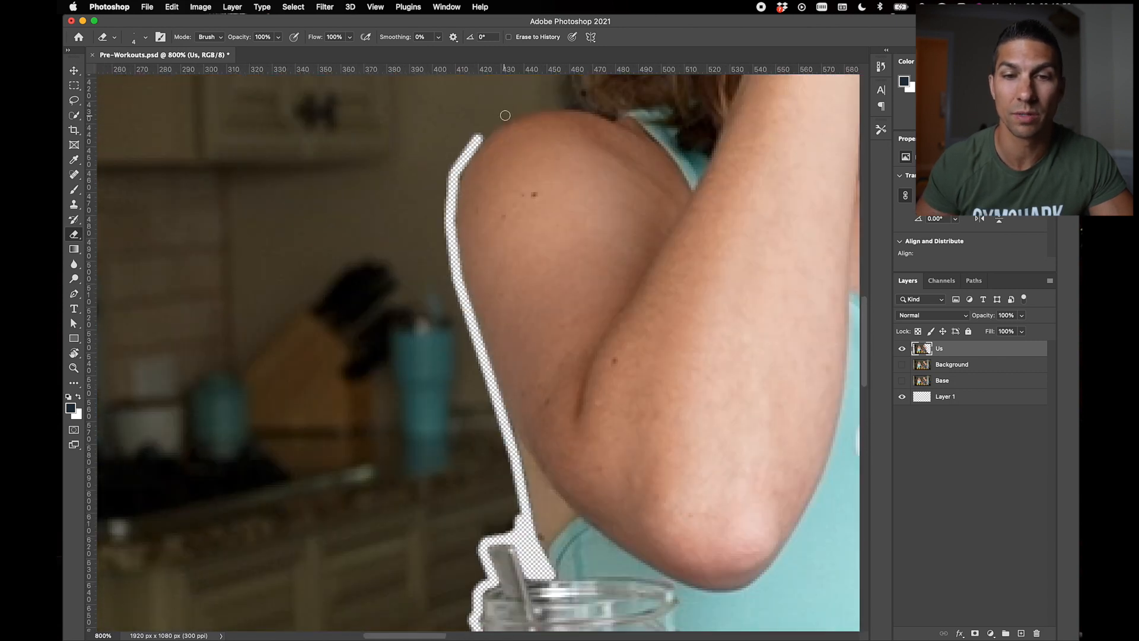
left_click(507, 116, "shift")
left_click(537, 103, "shift")
scroll(537, 105, "up", 5)
scroll(538, 104, "right", 1)
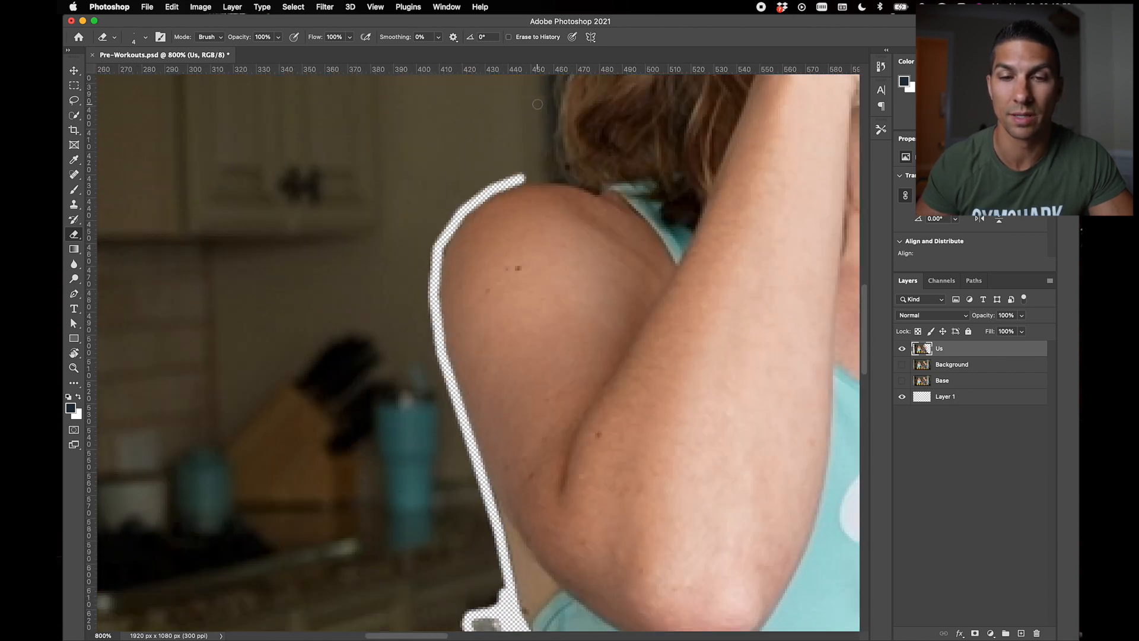
left_click(542, 178, "shift")
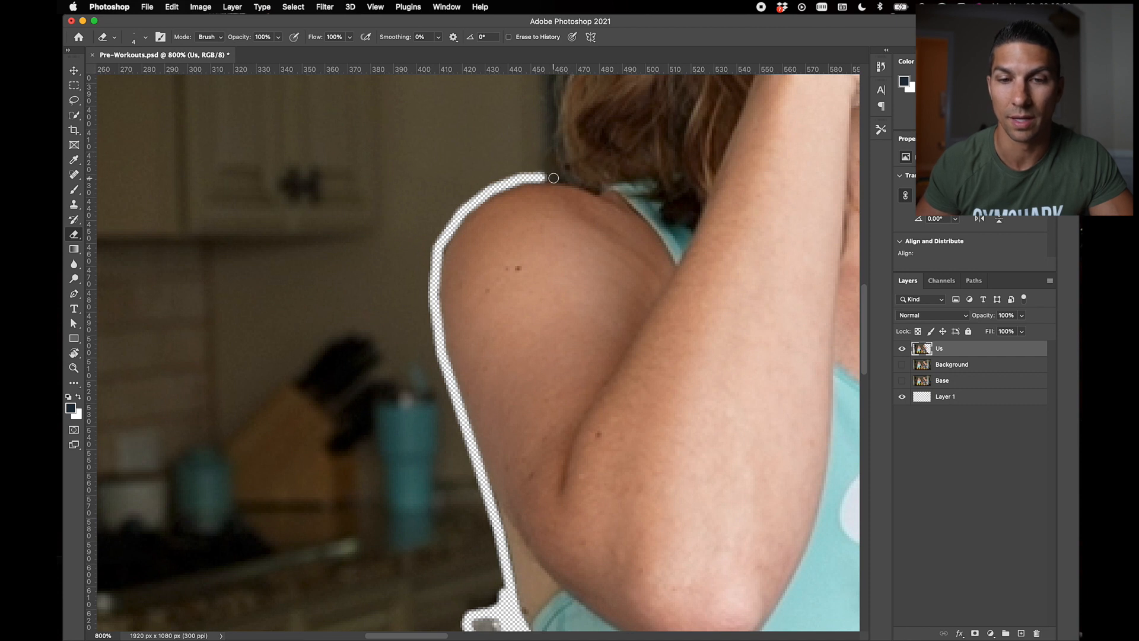
- Trace the eraser up the back edge of the woman's hair, from her shoulder toward the crown
left_click(551, 162, "shift")
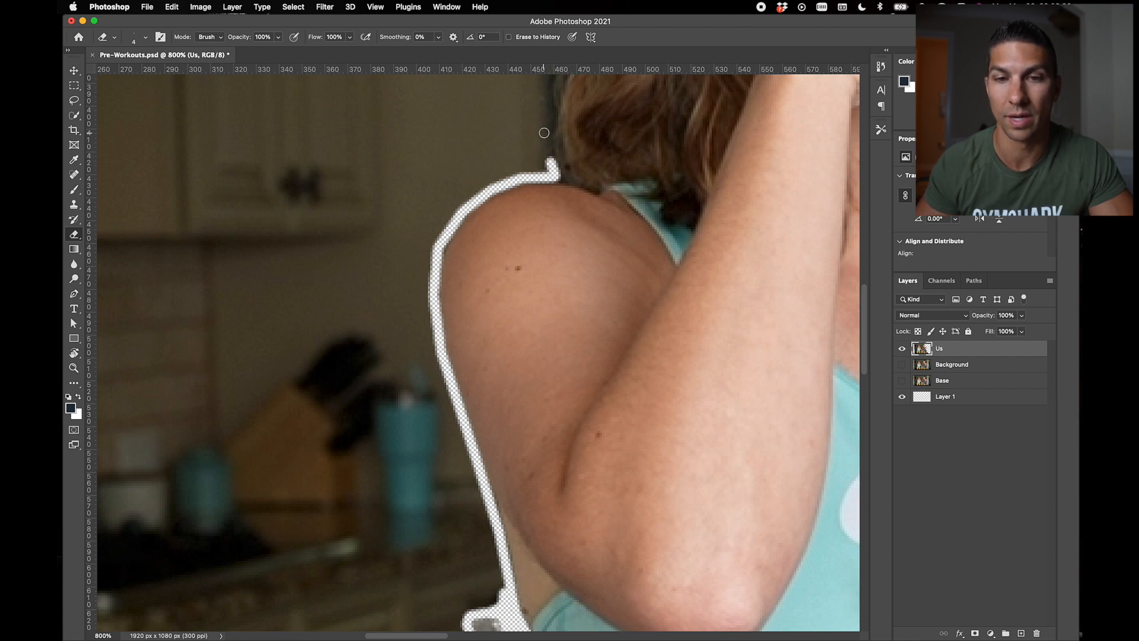
left_click(543, 133, "shift")
scroll(544, 133, "up", 2)
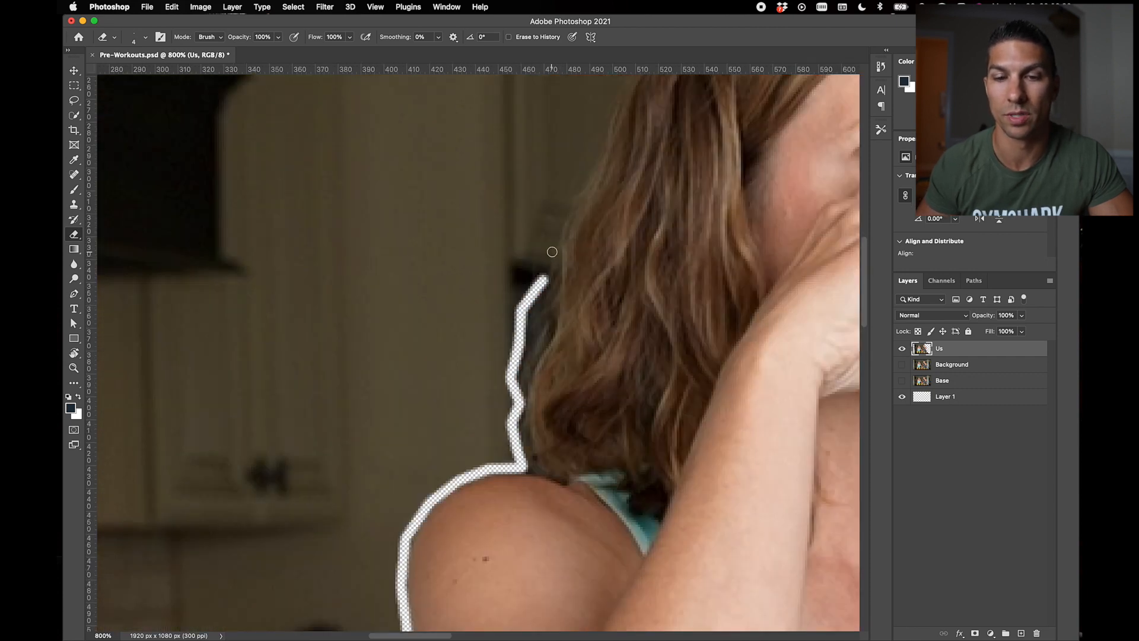
left_click(551, 251, "shift")
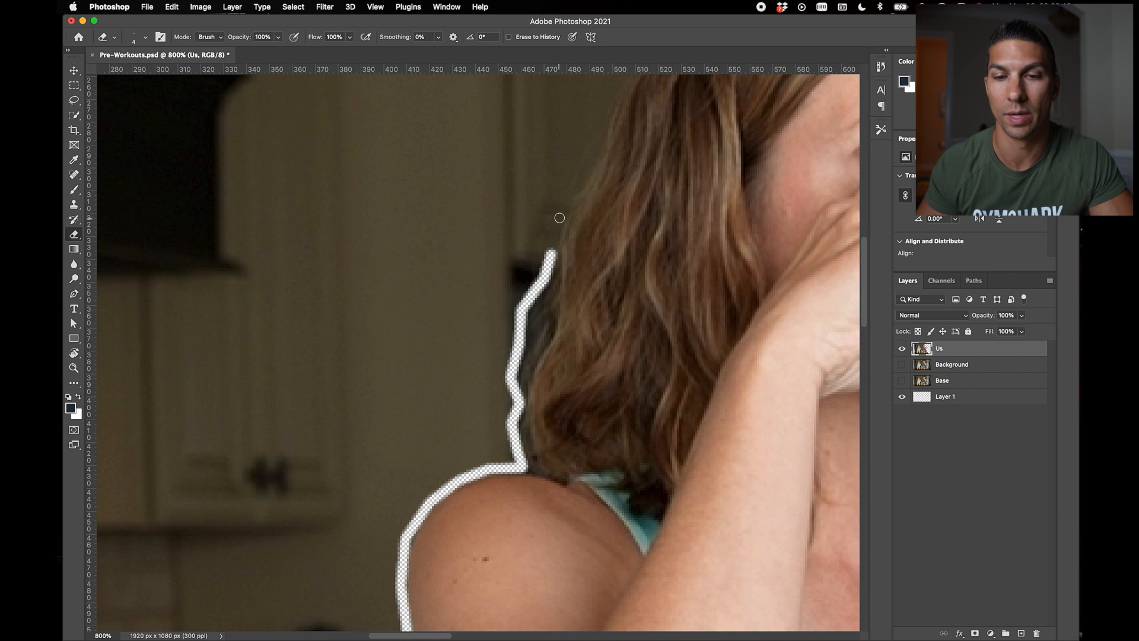
left_click(564, 212, "shift")
left_click(582, 178, "shift")
left_click(594, 155, "shift")
scroll(595, 154, "up", 2)
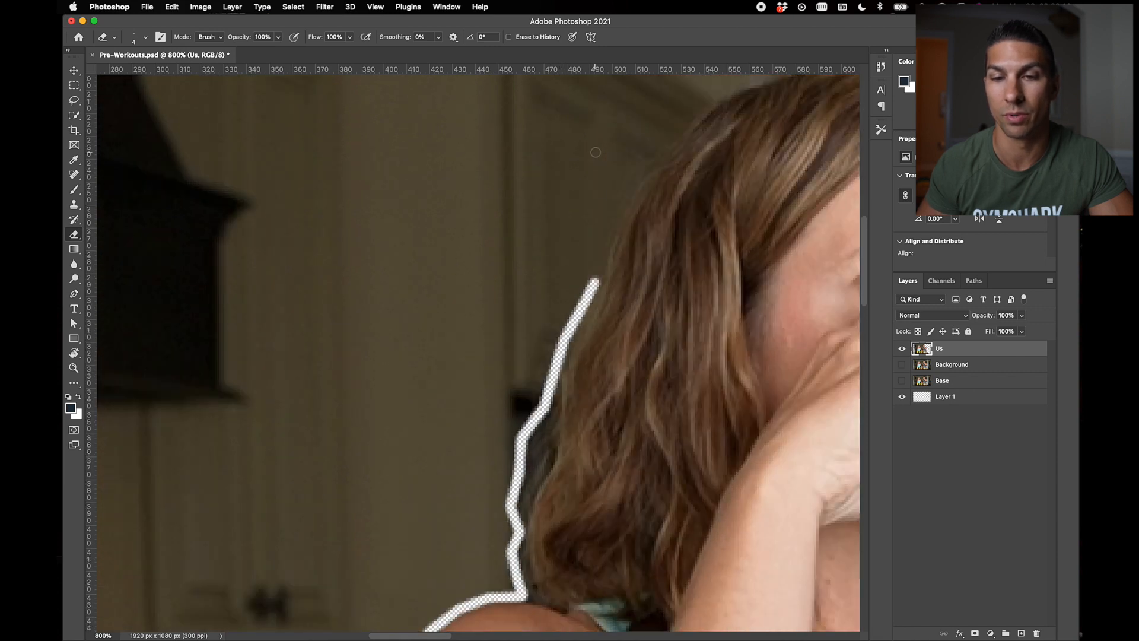
left_click(611, 222, "shift")
left_click(632, 183, "shift")
left_click(649, 160, "shift")
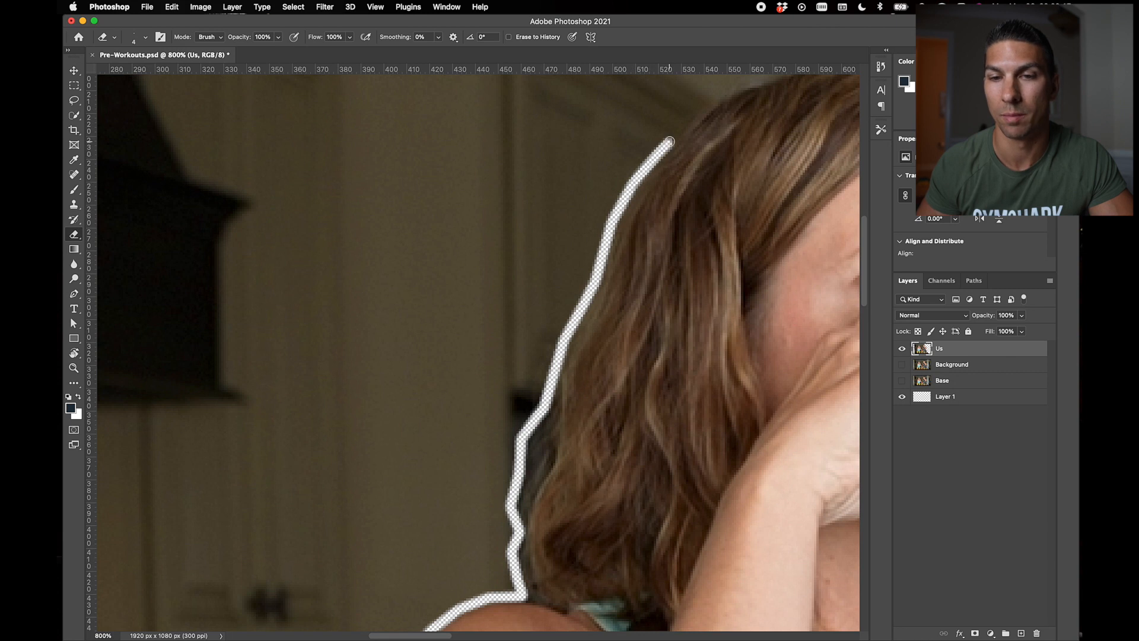
- Erase the outline over the top of the woman's head, down her forehead and around the glass and fingers she holds
scroll(656, 157, "right", 5)
scroll(656, 157, "up", 2)
left_click(479, 200, "shift")
left_click(561, 194, "shift")
left_click(634, 254, "shift")
left_click(691, 363, "shift")
left_click(712, 428, "shift")
left_click(749, 480, "shift")
scroll(748, 480, "right", 8)
left_click(417, 422, "shift")
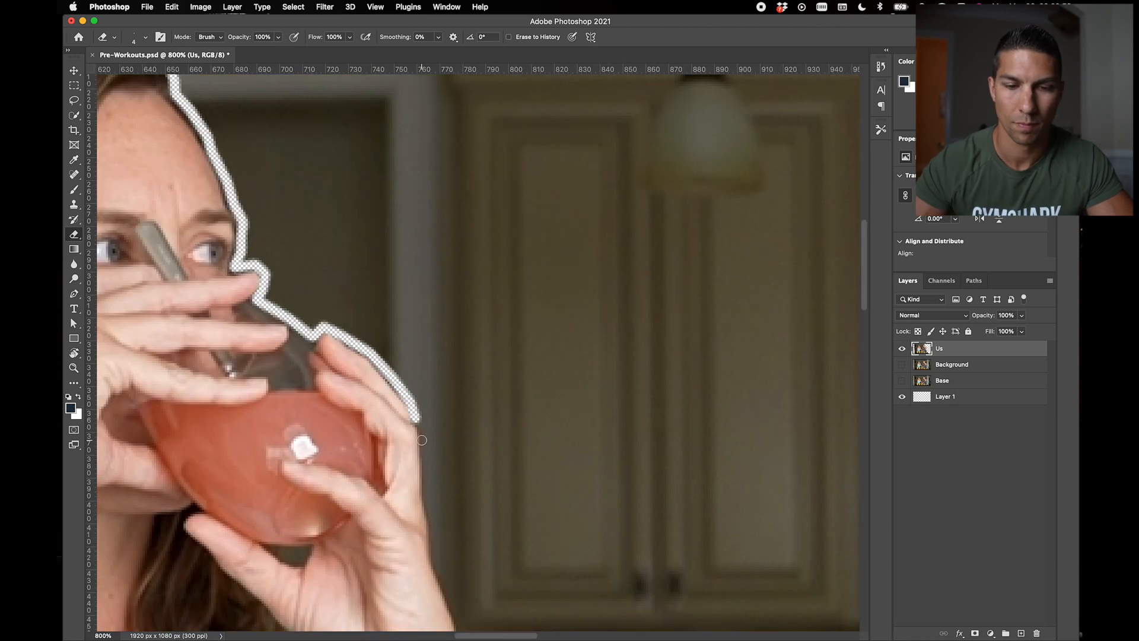
- Erase along the woman's hand, watch band and forearm, then around the underside of her elbow
scroll(417, 422, "down", 2)
left_click(472, 566, "shift")
scroll(471, 566, "down", 5)
left_click(459, 549, "shift")
scroll(556, 623, "down", 3)
left_click(475, 547, "shift")
left_click(378, 583, "shift")
left_click(253, 487, "shift")
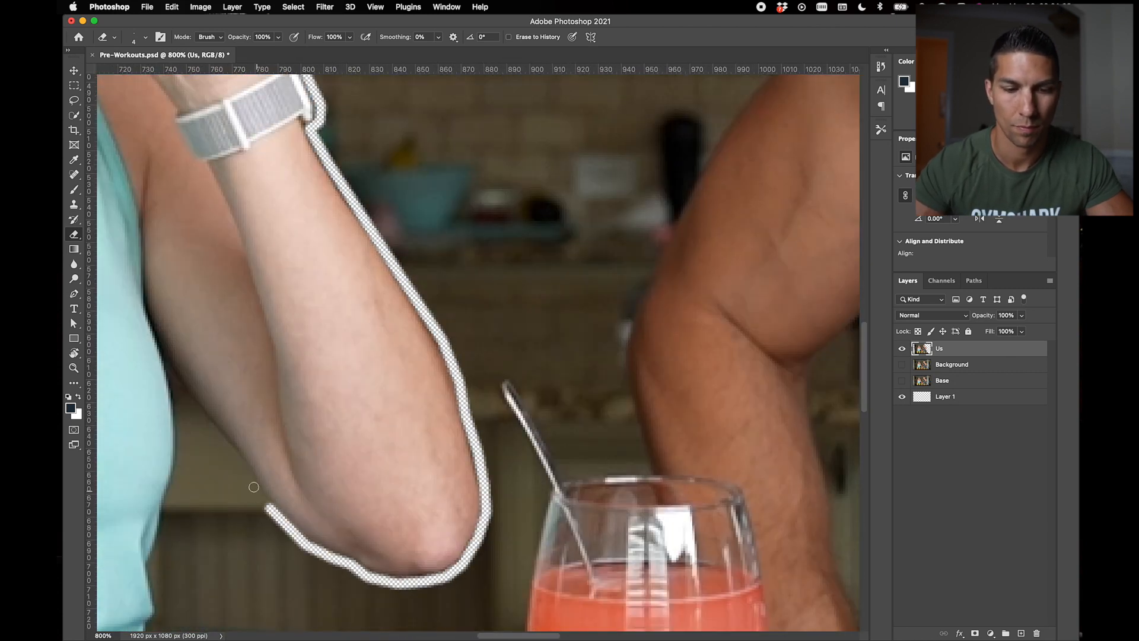
- Erase the background edge along the woman's inner arm and down the side of her teal top to the jar lid
left_click(181, 431, "shift")
scroll(182, 431, "down", 3)
left_click(166, 497, "shift")
left_click(255, 543, "shift")
left_click(276, 557, "shift")
- Outline the gap between the two Pre-Pump jars with the eraser, along the tabletop and up beside the red drink glass
scroll(275, 558, "down", 8)
left_click(293, 407, "shift")
left_click(496, 407, "shift")
left_click(497, 111, "shift")
scroll(530, 100, "up", 5)
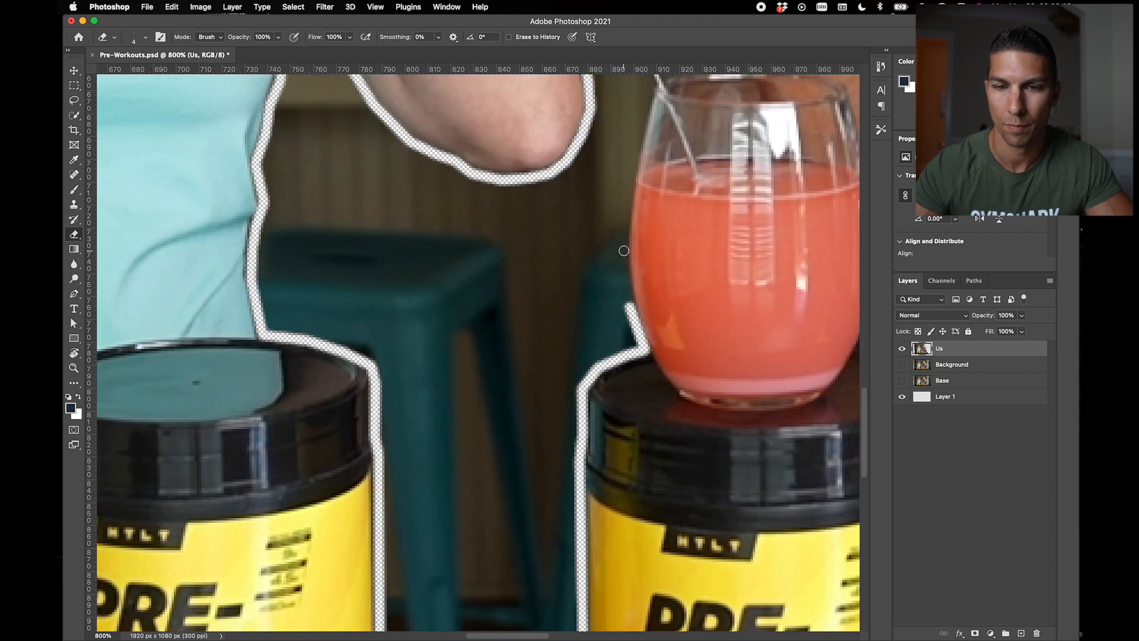
left_click(615, 114, "shift")
left_click(724, 102, "shift")
- Continue the erased outline from the red drink up the edge of the man's arm and upper body
scroll(726, 103, "up", 6)
left_click(605, 308, "shift")
left_click(731, 112, "shift")
scroll(731, 112, "up", 6)
left_click(534, 262, "shift")
left_click(636, 158, "shift")
left_click(477, 148, "shift")
- Erase the leftover background along the side of the man's tank top, between his raised elbow and the purple drink
scroll(468, 121, "up", 3)
scroll(448, 206, "up", 10)
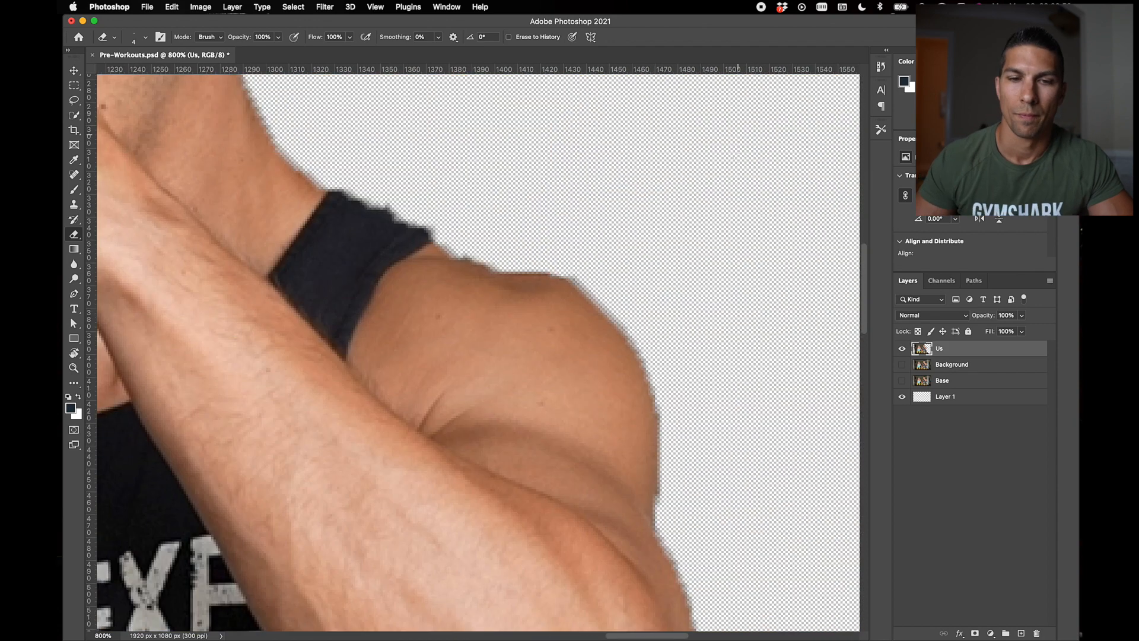
scroll(738, 134, "down", 10)
mouse_move(540, 274)
left_mouse_down()
mouse_move(548, 371)
mouse_move(544, 331)
left_mouse_up()
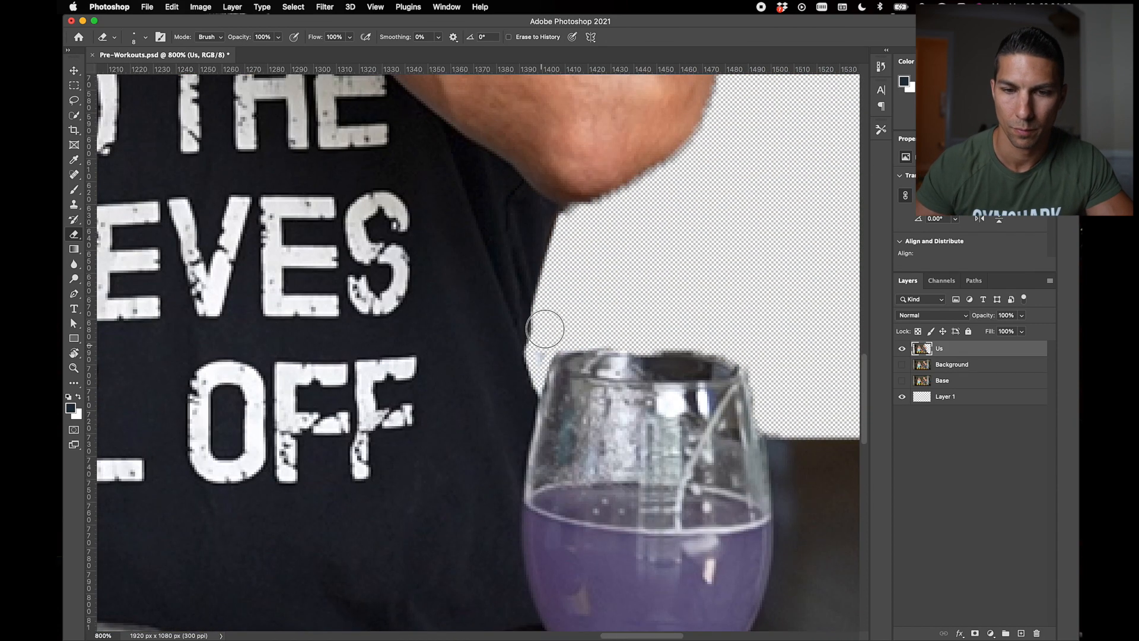
- Outline the outer edge of the purple drink glass and the jar beneath it with the eraser, down to the tabletop
scroll(544, 330, "down", 3)
left_click_drag(475, 223, 534, 228)
left_click(568, 486, "shift")
scroll(589, 509, "down", 3)
left_click(642, 357, "shift")
left_click(644, 529, "shift")
scroll(653, 427, "down", 3)
key("super+minus")
key("super+minus")
key("super+minus")
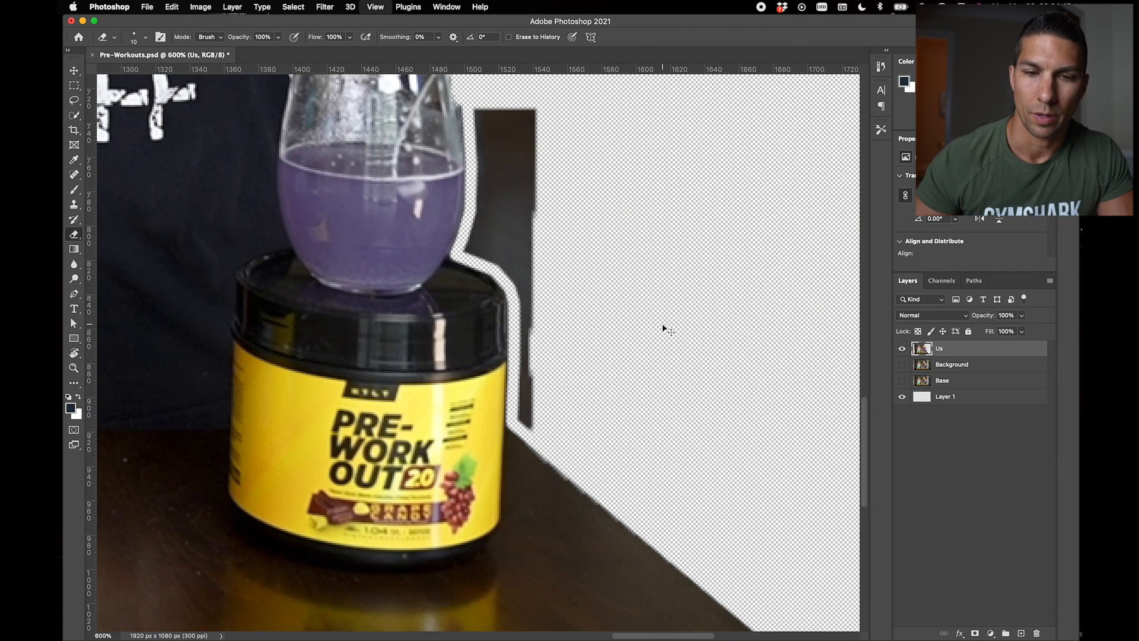
key("bracketright")
key("bracketright")
key("bracketright")
key("bracketright")
key("super+0")
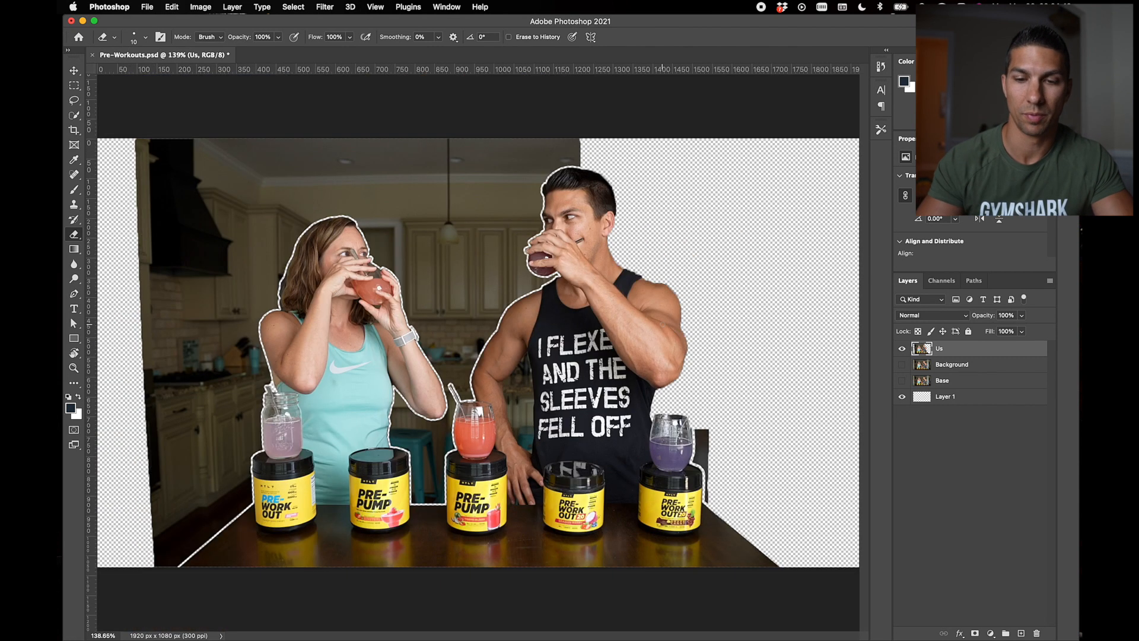
key("bracketleft")
key("bracketleft")
key("bracketleft")
key("bracketleft")
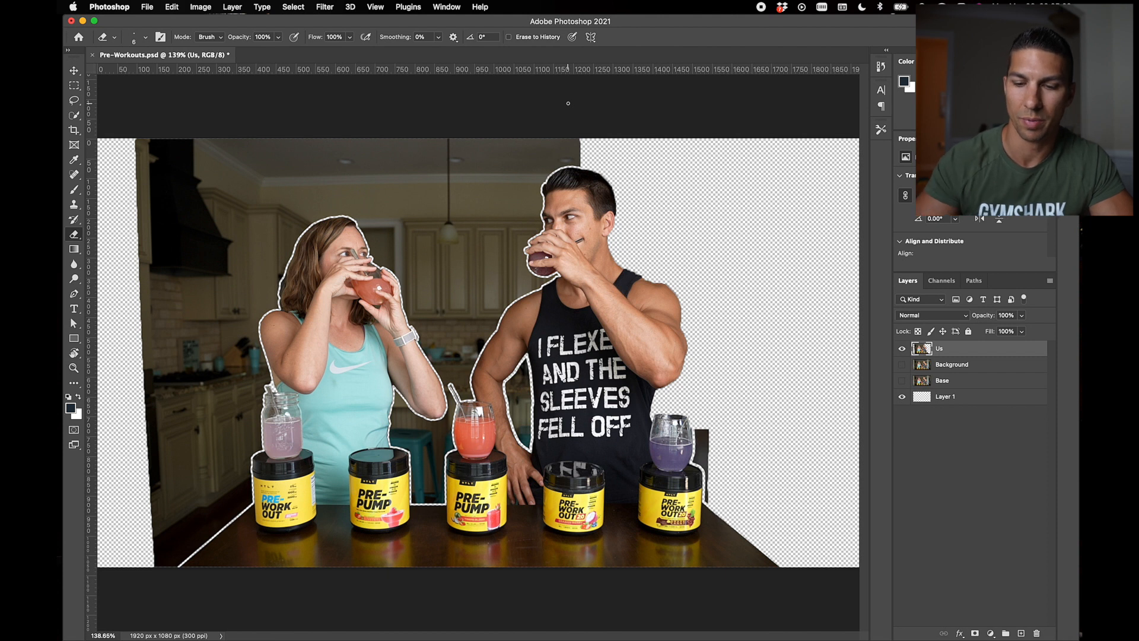
- Widen the erased edge along the side of the man's tank top inside his bent-arm gap, using a 15 px eraser
key("super+equal")
key("super+equal")
key("super+equal")
key("super+equal")
key("super+equal")
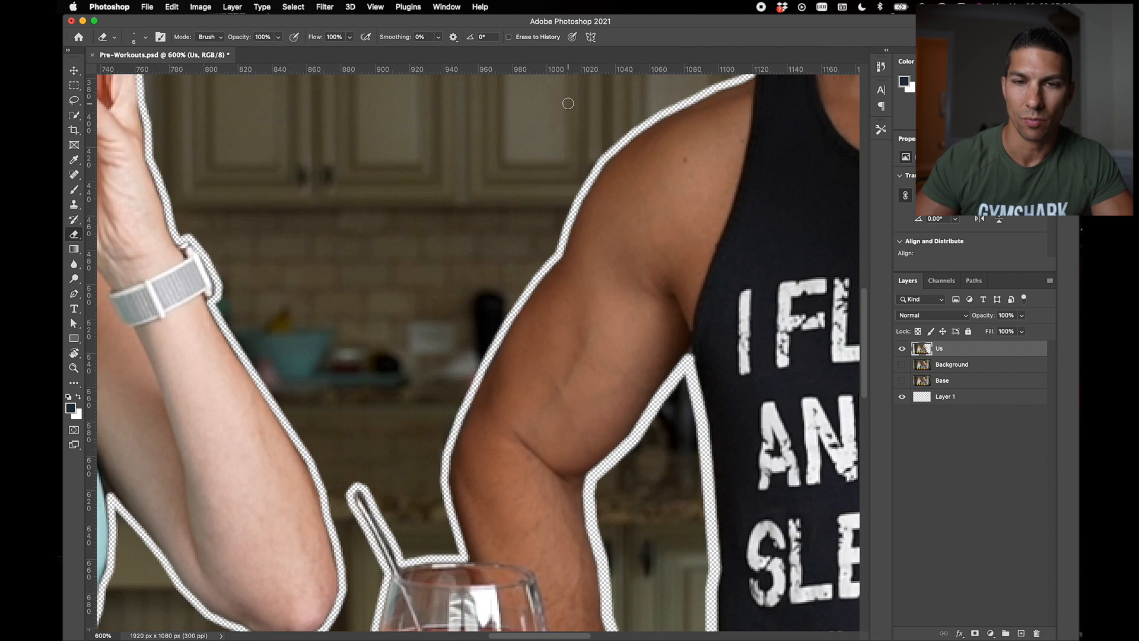
key("bracketright")
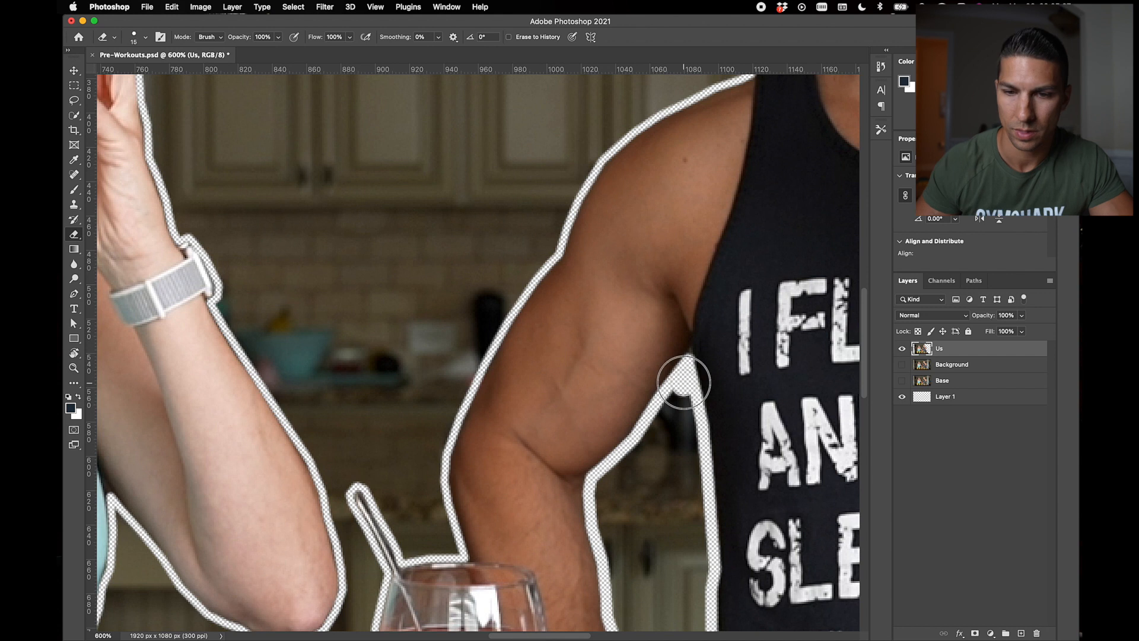
left_click(696, 486, "shift")
scroll(696, 487, "down", 3)
left_click(702, 442, "shift")
left_click(696, 530, "shift")
scroll(696, 530, "down", 1)
left_click(695, 537, "shift")
left_click(693, 574, "shift")
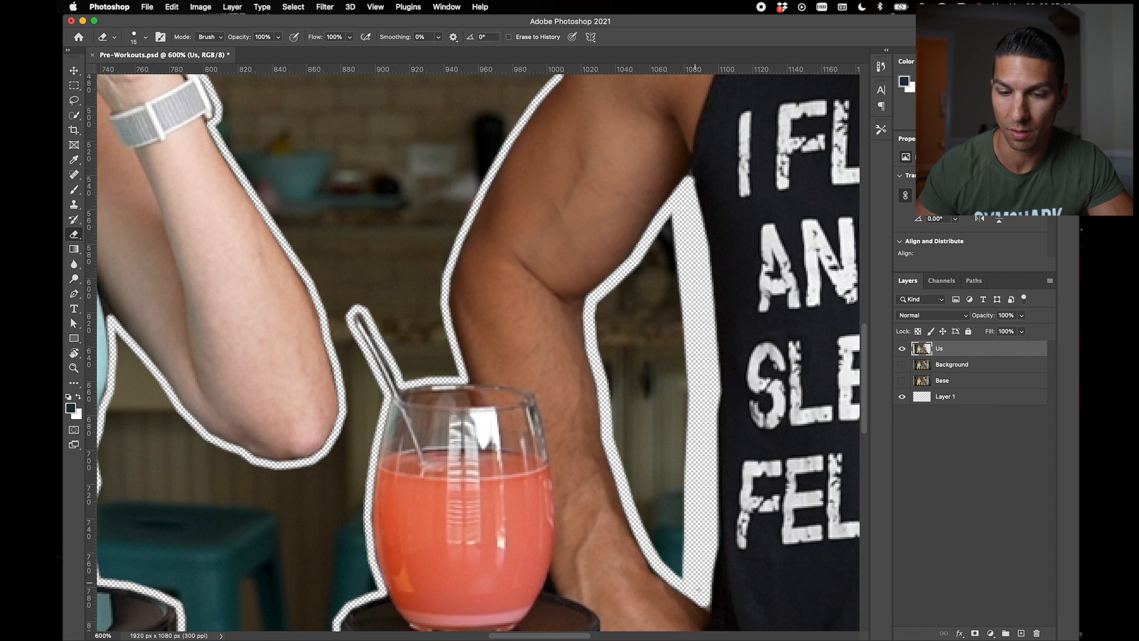
- Widen the erased edge inside the gap along the man's forearm, inner elbow and upper arm
left_click_drag(659, 540, 656, 528)
left_click(623, 428, "shift")
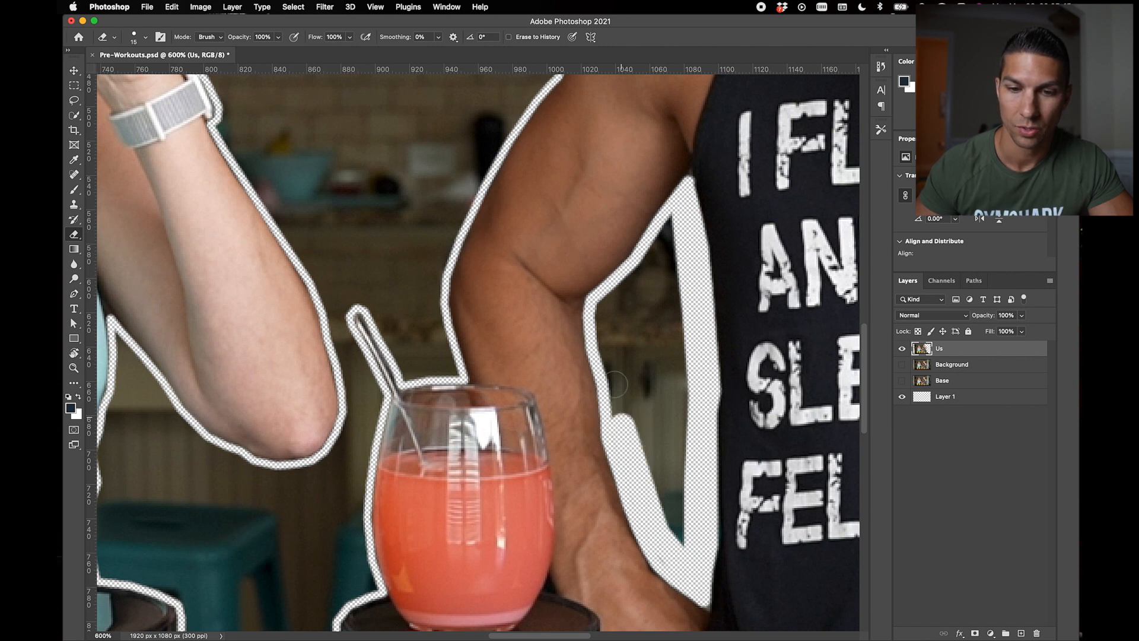
left_click(614, 375, "shift")
left_click(608, 343, "shift")
left_click(605, 301, "shift")
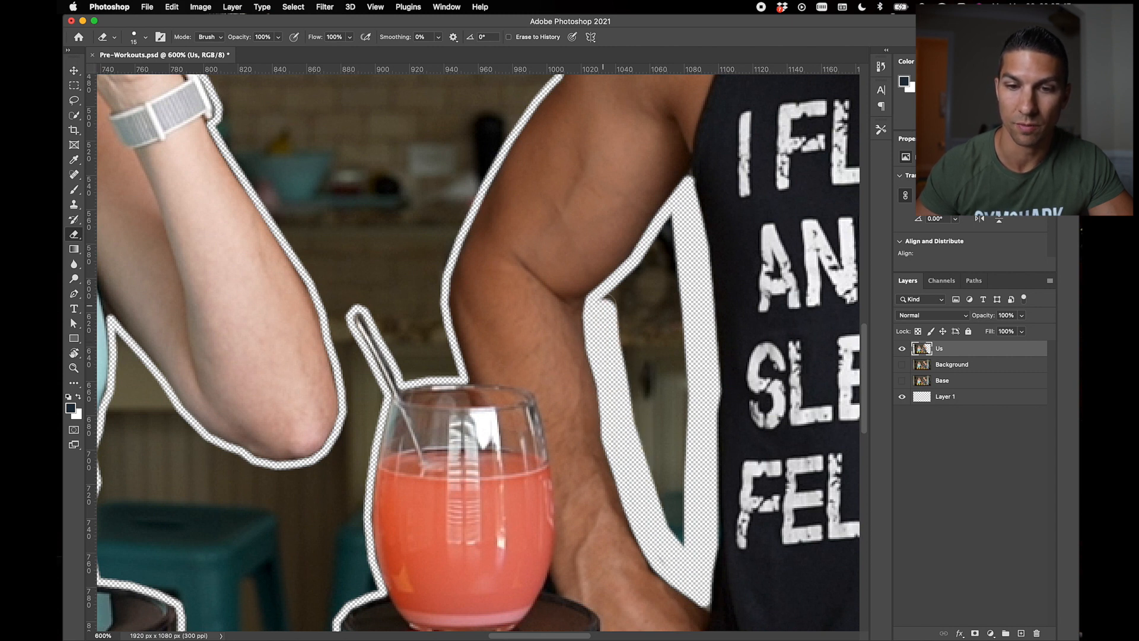
left_click(642, 275, "shift")
left_click(657, 247, "shift")
left_click(674, 220, "shift")
- Clear the remaining background inside the man's bent-arm gap with a larger eraser of up to 40 px
key("bracketright")
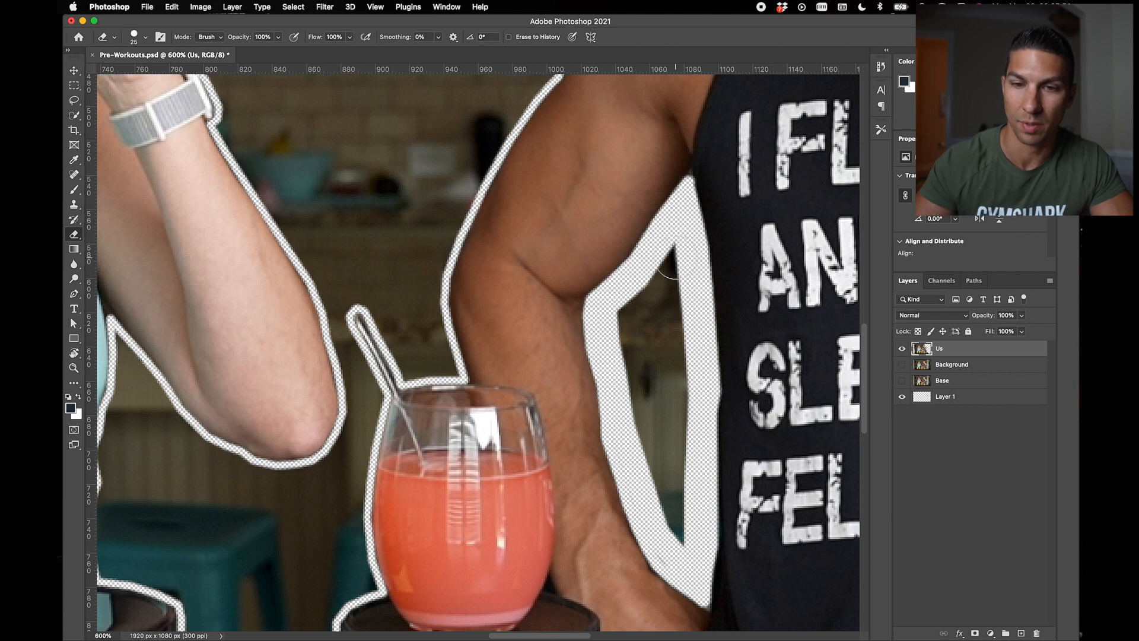
left_click(668, 266)
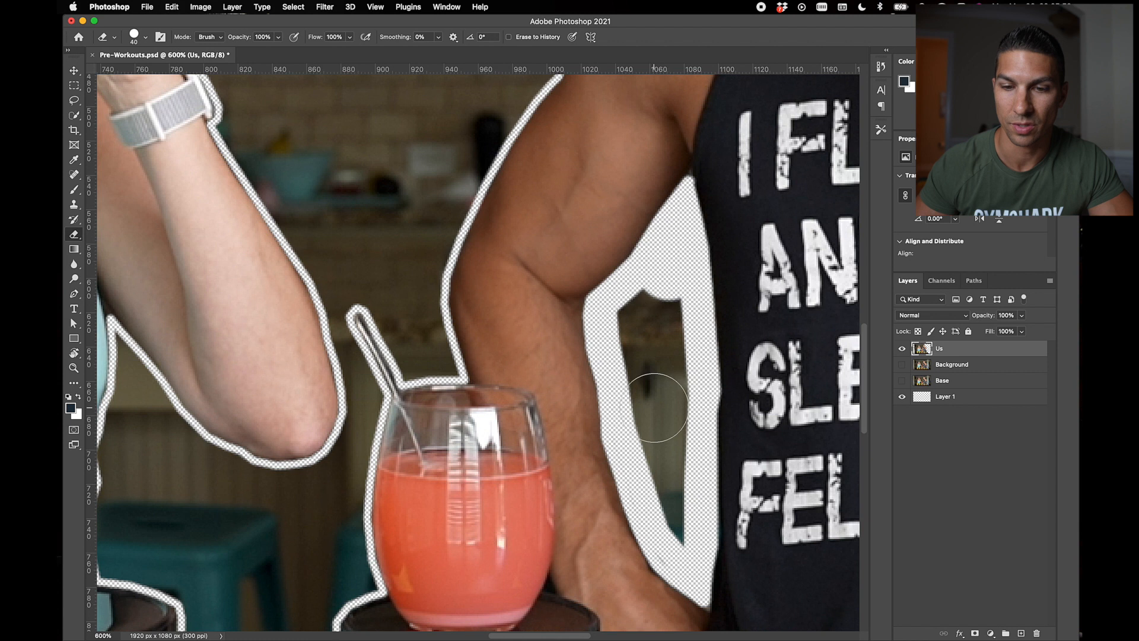
left_click(665, 421, "shift")
left_click(669, 542, "shift")
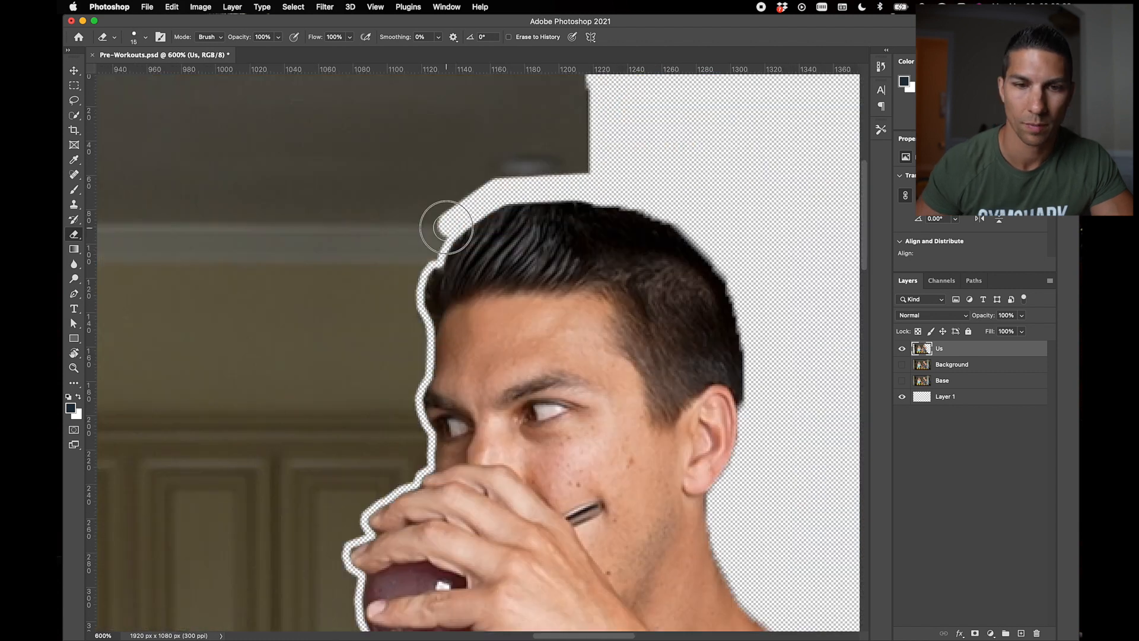
- Widen the erased outline from the man's hair down his face, hand and drink, then along his shoulder and upper arm
mouse_move(446, 227)
left_mouse_down()
mouse_move(413, 309)
mouse_move(409, 474)
mouse_move(353, 531)
left_mouse_up()
scroll(356, 527, "down", 5)
mouse_move(366, 394)
left_mouse_down()
mouse_move(432, 521)
mouse_move(495, 516)
left_mouse_up()
scroll(471, 478, "down", 5)
scroll(472, 479, "left", 6)
key("[")
left_click_drag(472, 479, 416, 593)
scroll(415, 587, "down", 5)
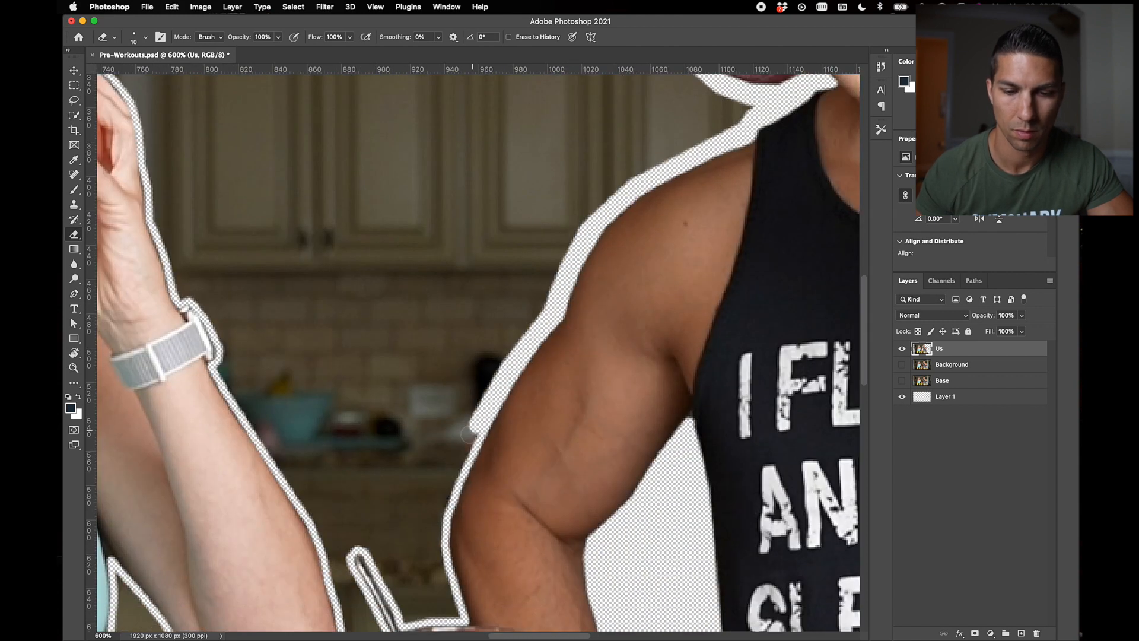
- Widen the erased outline down the man's lower arm and around the straw, red drink and gap between the Pre-Pump jars
left_click_drag(478, 426, 441, 612)
scroll(427, 474, "down", 6)
mouse_move(415, 308)
left_mouse_down()
mouse_move(408, 486)
mouse_move(371, 575)
left_mouse_up()
scroll(371, 572, "down", 3)
mouse_move(371, 418)
left_mouse_down()
mouse_move(368, 569)
mouse_move(155, 154)
mouse_move(274, 262)
mouse_move(396, 195)
left_mouse_up()
scroll(155, 154, "up", 2)
scroll(396, 196, "up", 5)
- Widen the erased outline from the woman's elbow up along her forearm, watch, hands and face
left_click_drag(475, 416, 363, 211)
scroll(364, 211, "up", 3)
left_click_drag(380, 315, 319, 135)
scroll(319, 135, "up", 4)
left_click_drag(314, 255, 178, 97)
scroll(178, 97, "left", 8)
- Widen the erased outline around the woman's hair and down her outer shoulder and arm to the mason jar and tabletop
mouse_move(519, 299)
left_mouse_down()
mouse_move(338, 142)
mouse_move(169, 344)
left_mouse_up()
scroll(170, 345, "down", 4)
left_click_drag(249, 330, 175, 584)
scroll(175, 584, "down", 3)
scroll(202, 522, "down", 15)
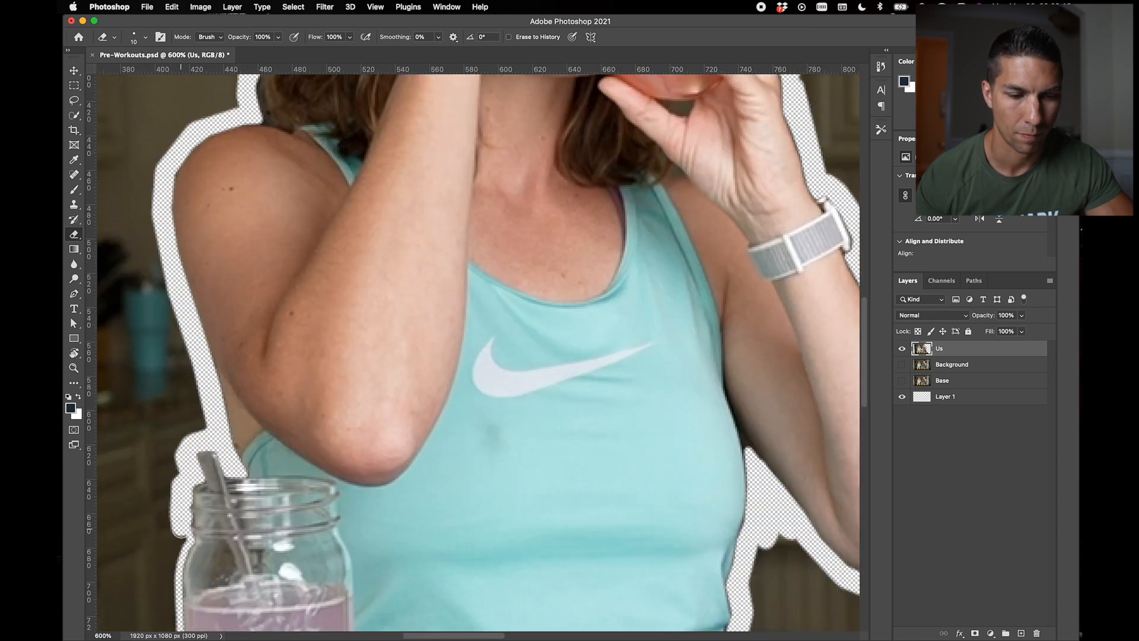
key("super+0")
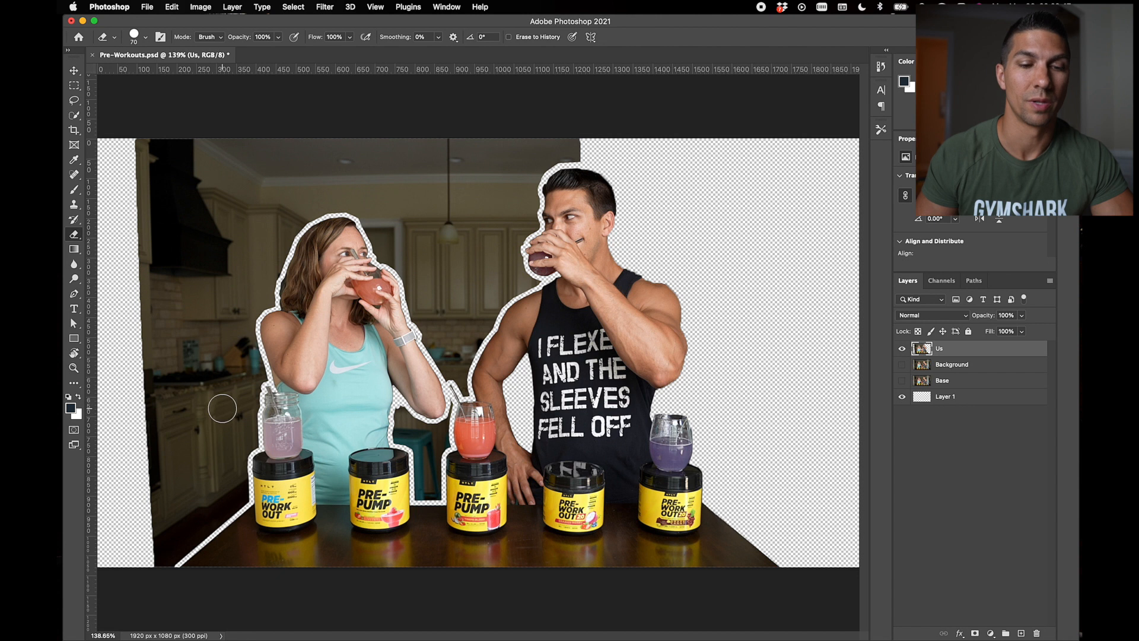
- Erase the kitchen background at the photo's outer side and along the table edge with a 70 px eraser
scroll(225, 412, "up", 4)
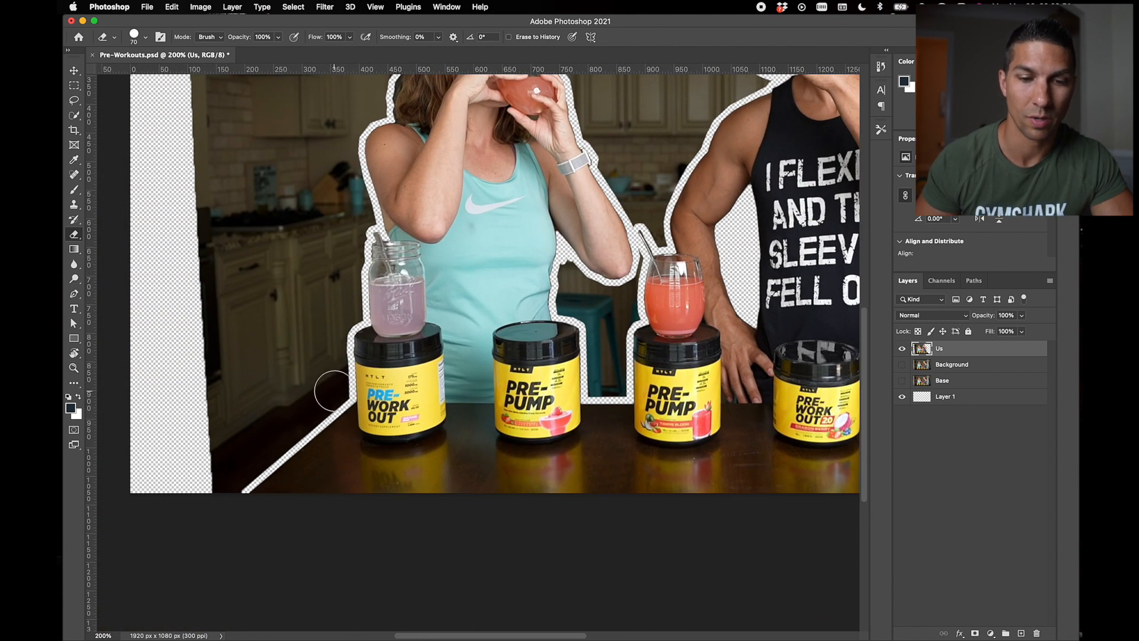
scroll(225, 477, "up", 5)
scroll(226, 477, "left", 2)
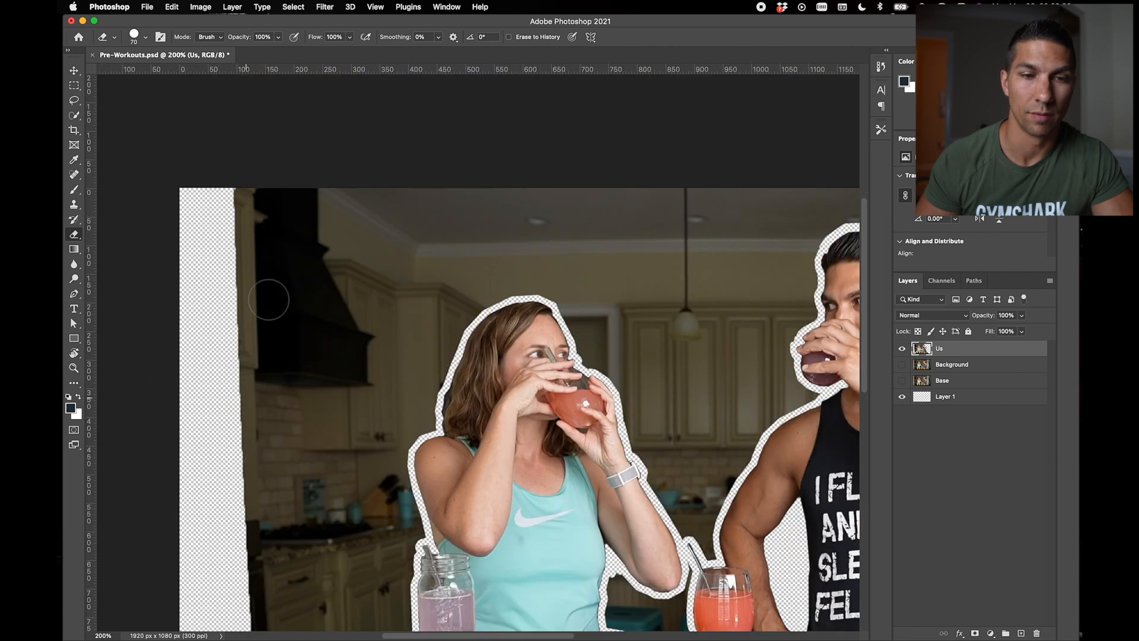
left_click(242, 190, "shift")
scroll(265, 188, "down", 10)
left_click_drag(153, 432, 338, 345)
- Enlarge the eraser and clear the large kitchen area beside and above the woman
key("super+minus")
key("super+minus")
key("super+minus")
key("bracketright")
key("bracketright")
key("bracketright")
left_click_drag(279, 457, 549, 190)
- Erase the background remnants around the woman's outer arm and head, then down past her face and watch arm
key("super+plus")
key("super+plus")
key("super+plus")
key("super+plus")
key("bracketleft")
key("bracketleft")
key("bracketleft")
left_click_drag(356, 499, 384, 224)
scroll(383, 224, "up", 4)
left_click_drag(373, 332, 417, 189)
scroll(417, 188, "right", 5)
mouse_move(320, 195)
left_mouse_down()
mouse_move(432, 304)
mouse_move(494, 439)
mouse_move(510, 525)
left_mouse_up()
- Clear the leftover stool background in the gap between the two Pre-Pump jars with a smaller eraser
scroll(493, 439, "down", 5)
key("bracketleft")
key("bracketleft")
key("bracketleft")
scroll(510, 525, "down", 2)
mouse_move(414, 373)
left_mouse_down()
mouse_move(409, 426)
mouse_move(433, 400)
left_mouse_up()
- Erase a wider band of background beside the man's arm, drink and face
key("bracketright")
scroll(434, 400, "up", 8)
scroll(434, 400, "right", 4)
left_click_drag(579, 356, 432, 521)
mouse_move(564, 326)
left_mouse_down()
mouse_move(595, 123)
mouse_move(586, 114)
left_mouse_up()
key("bracketleft")
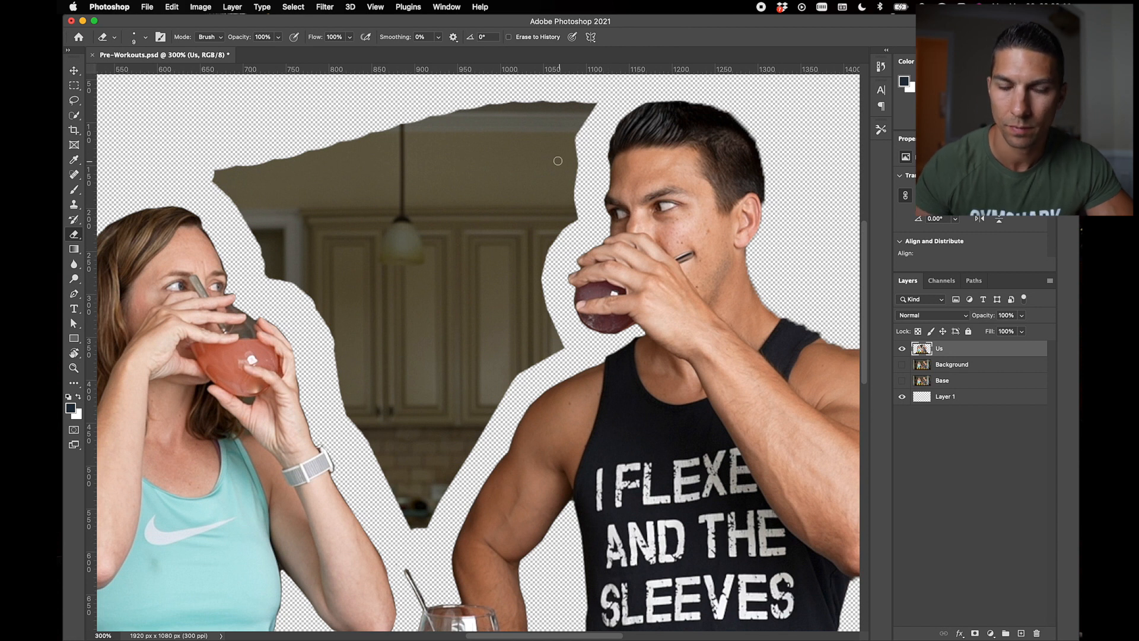
- Erase another band from beside the man's head down to the gap between the couple with a 50 px eraser
key("bracketright")
key("bracketright")
key("bracketright")
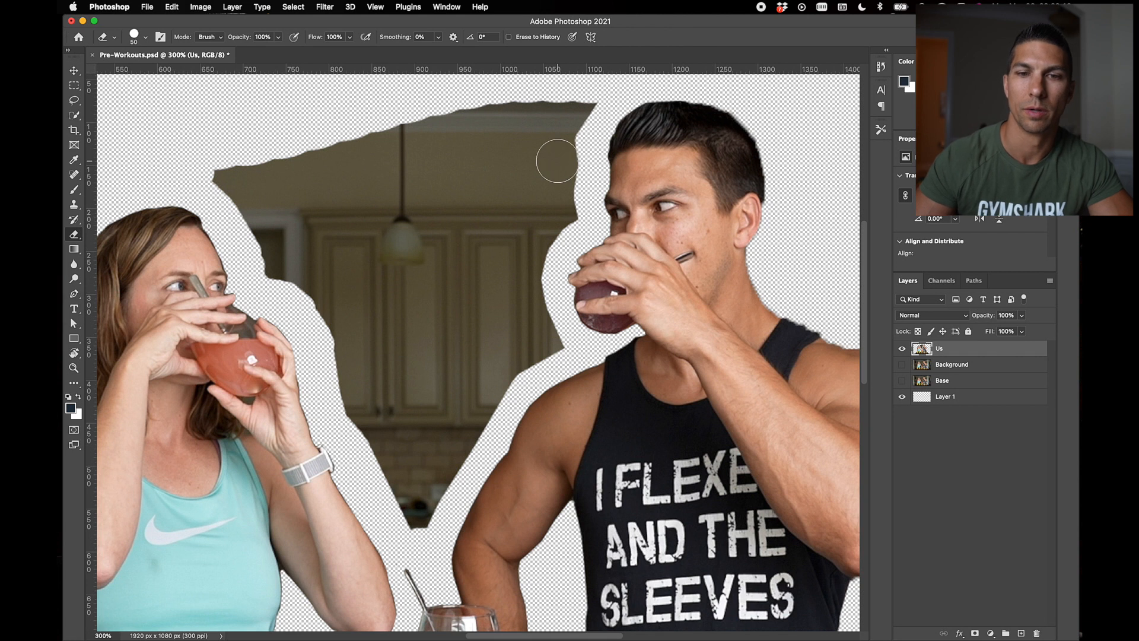
left_click(585, 114)
left_click(537, 340, "shift")
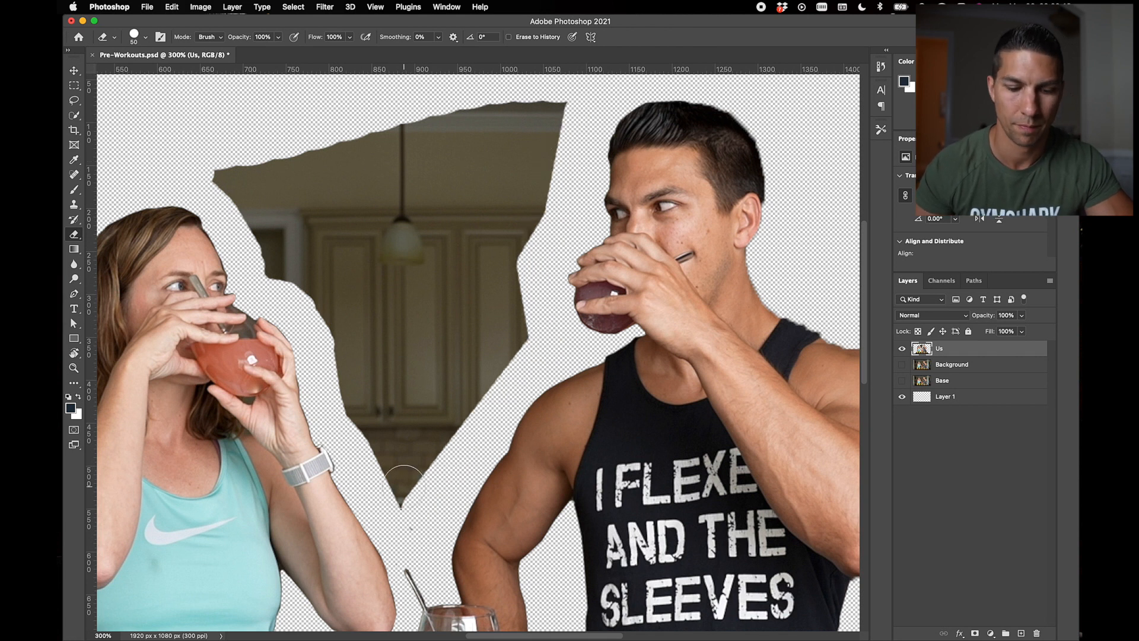
left_click(418, 514, "shift")
- Clear the remaining kitchen background between the woman and the man with a 90 px eraser
key("super+0")
key("bracketright")
key("bracketright")
key("bracketright")
key("bracketright")
left_click_drag(504, 187, 456, 232)
key("super+1")
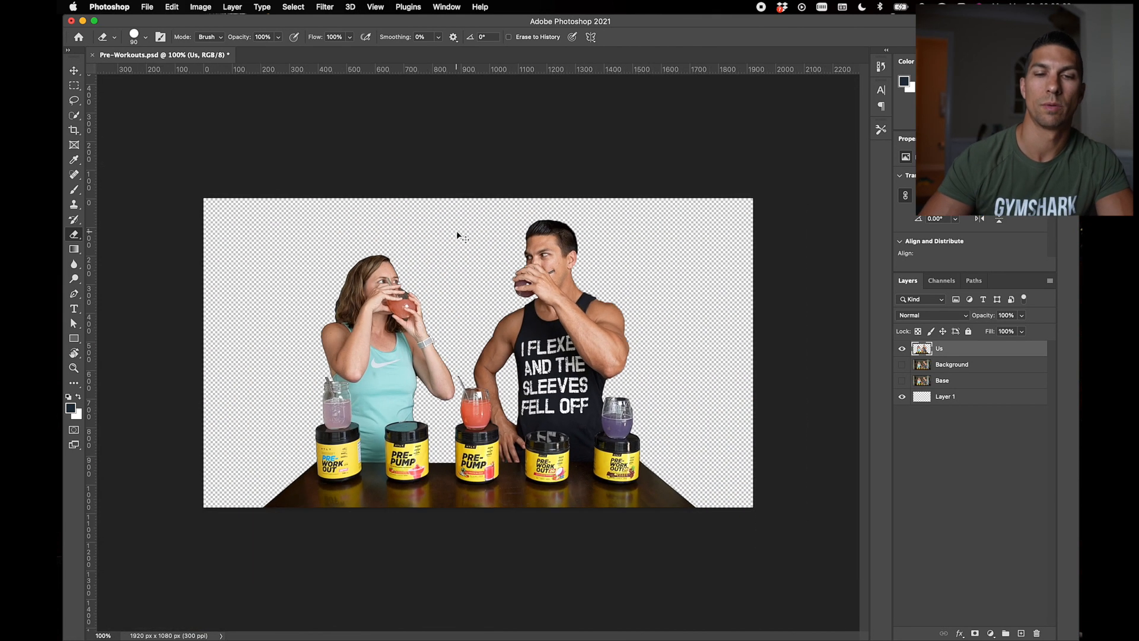
- Deselect the Us layer with the Move tool and save the document
key("v")
left_click(519, 177, "super")
key("super+s")
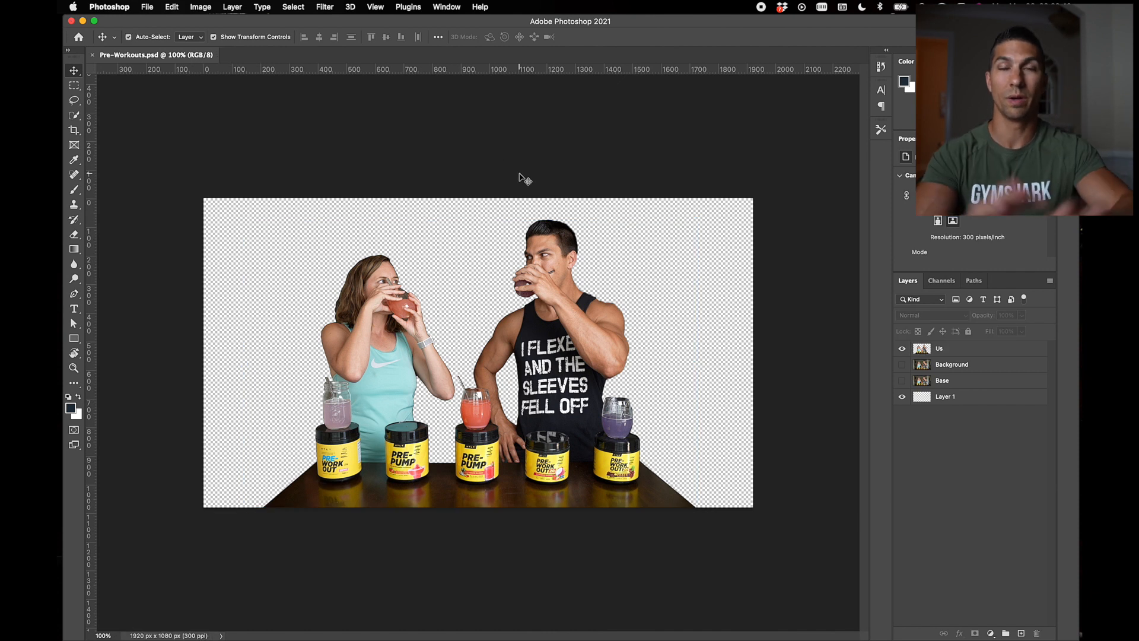
key("super+0")
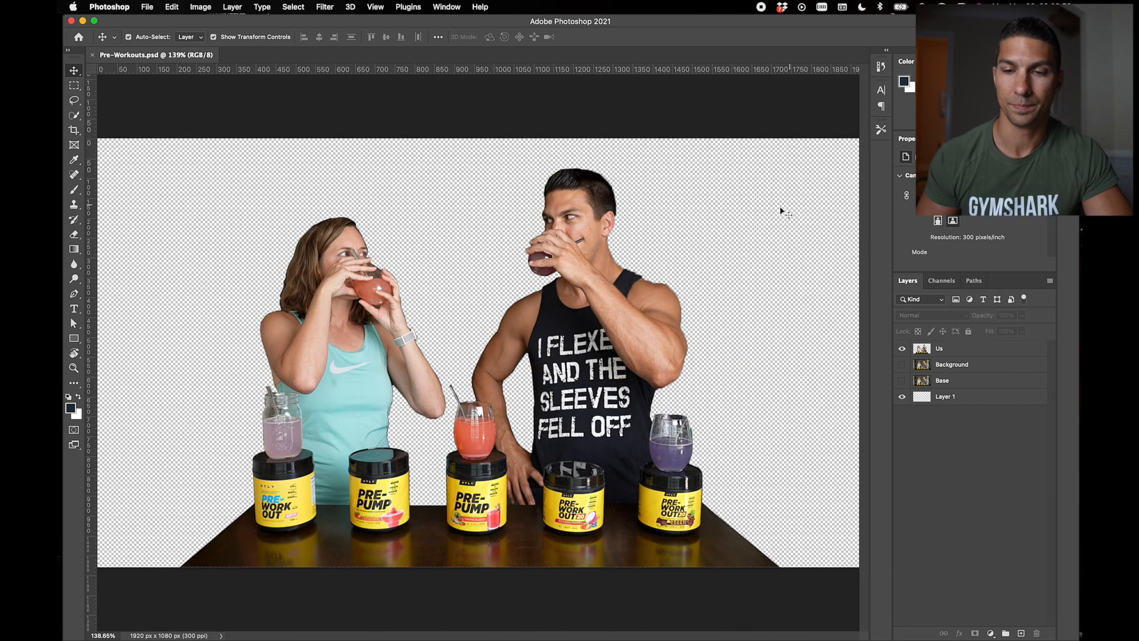
- Draw a black-filled rectangle that extends beyond all edges of the canvas
key("u")
key("super+minus")
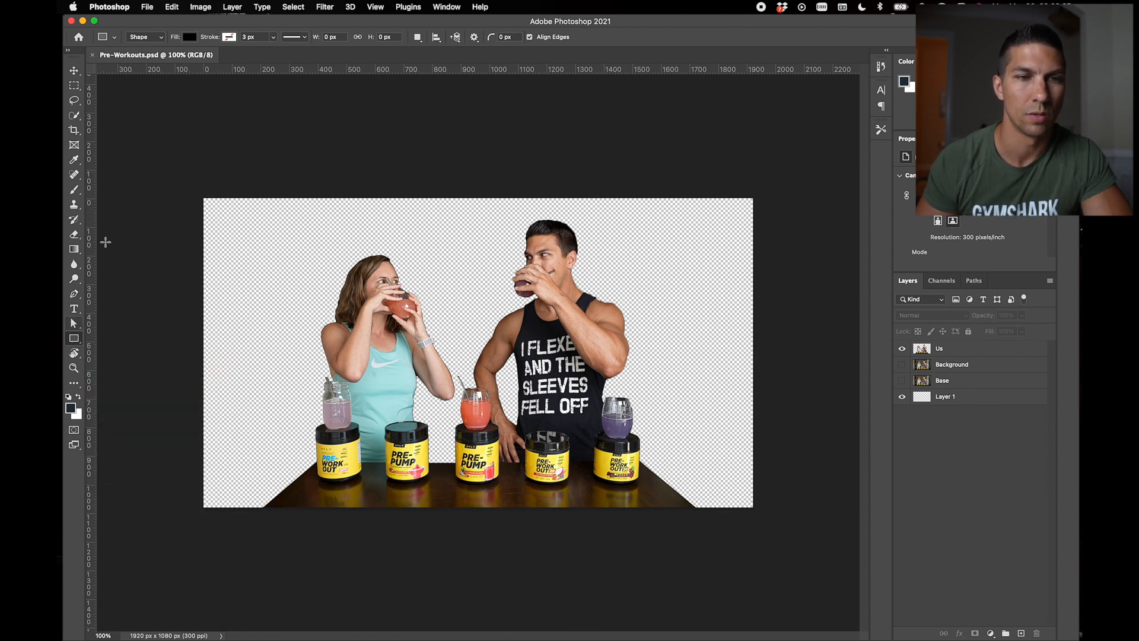
left_click(190, 38)
left_click(190, 38)
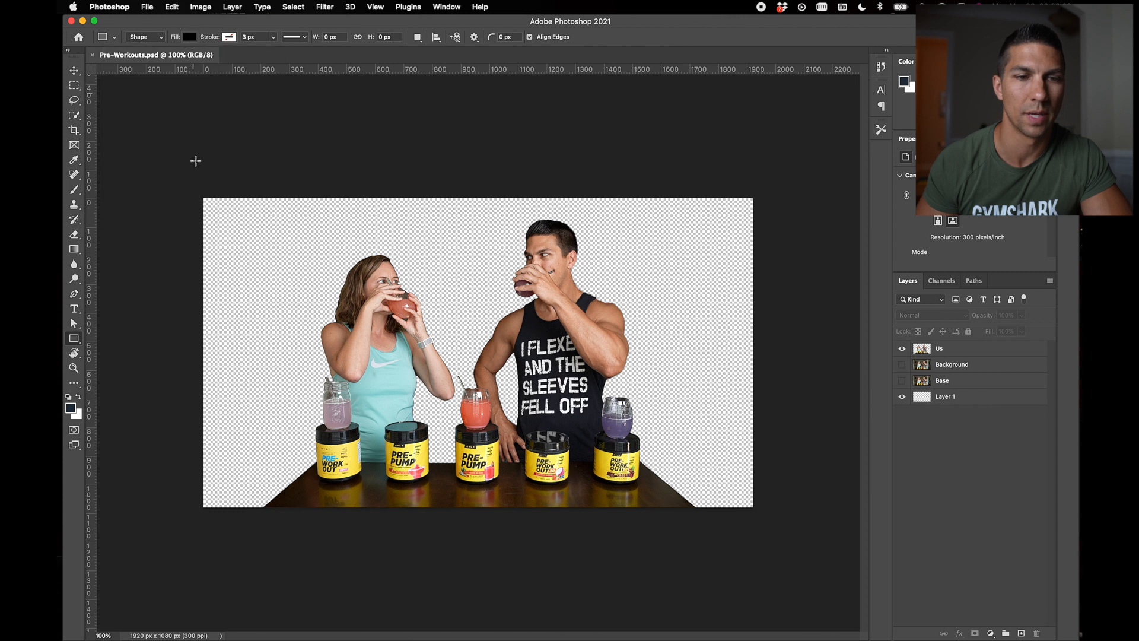
left_click_drag(168, 174, 788, 541)
- Nudge the black rectangle slightly upward and place its layer below the Base layer, behind the couple
key("v")
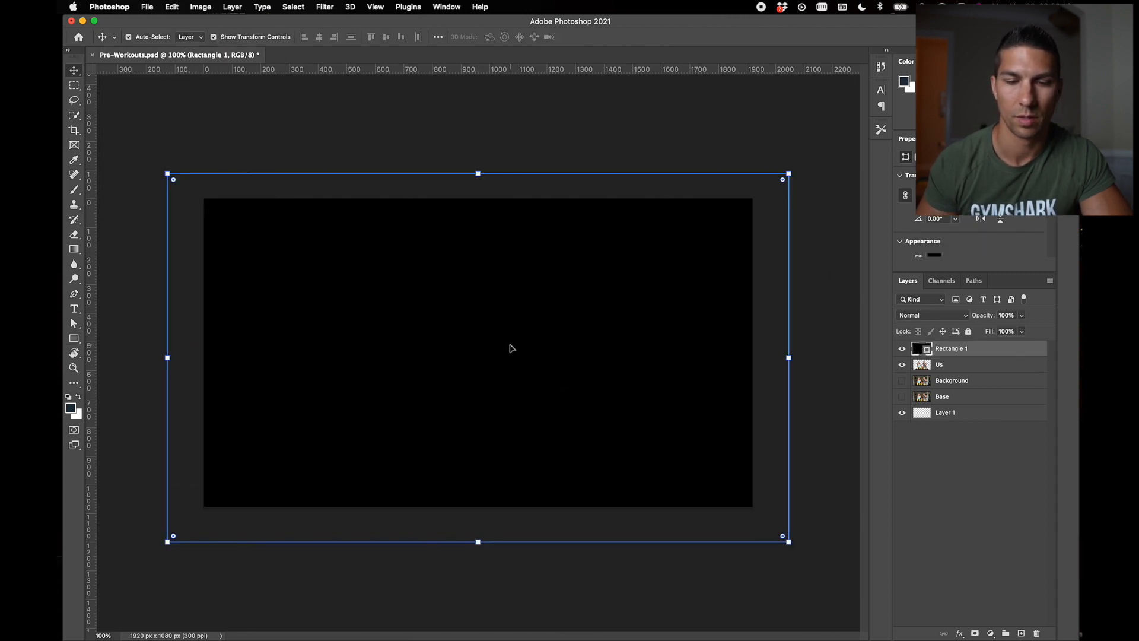
left_click_drag(489, 339, 479, 335)
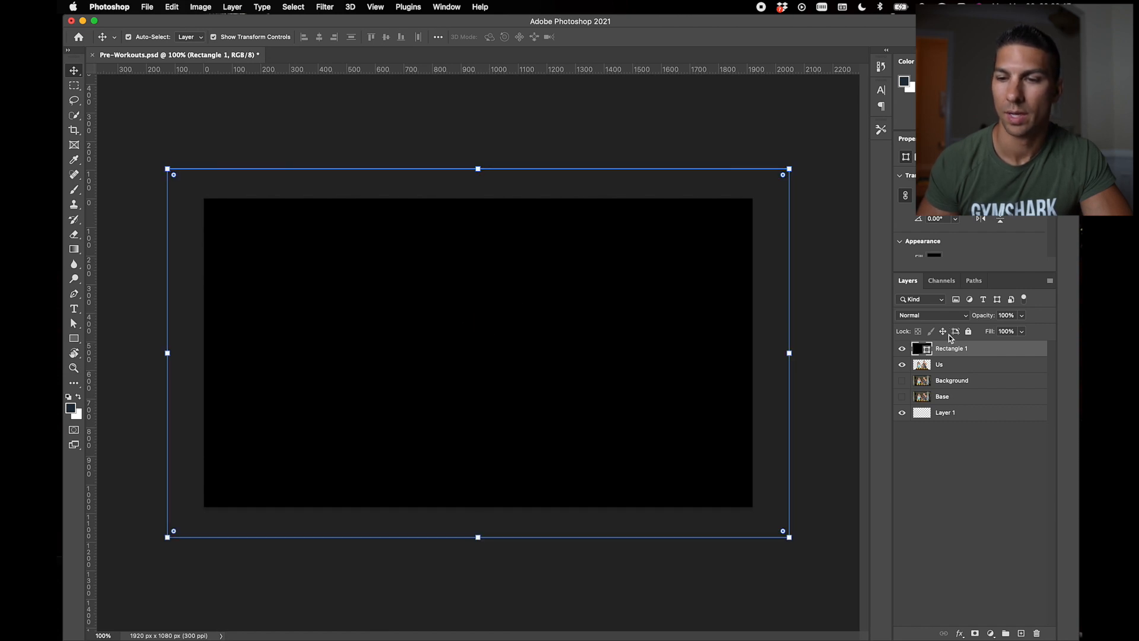
left_click_drag(952, 348, 953, 402)
left_click(816, 255)
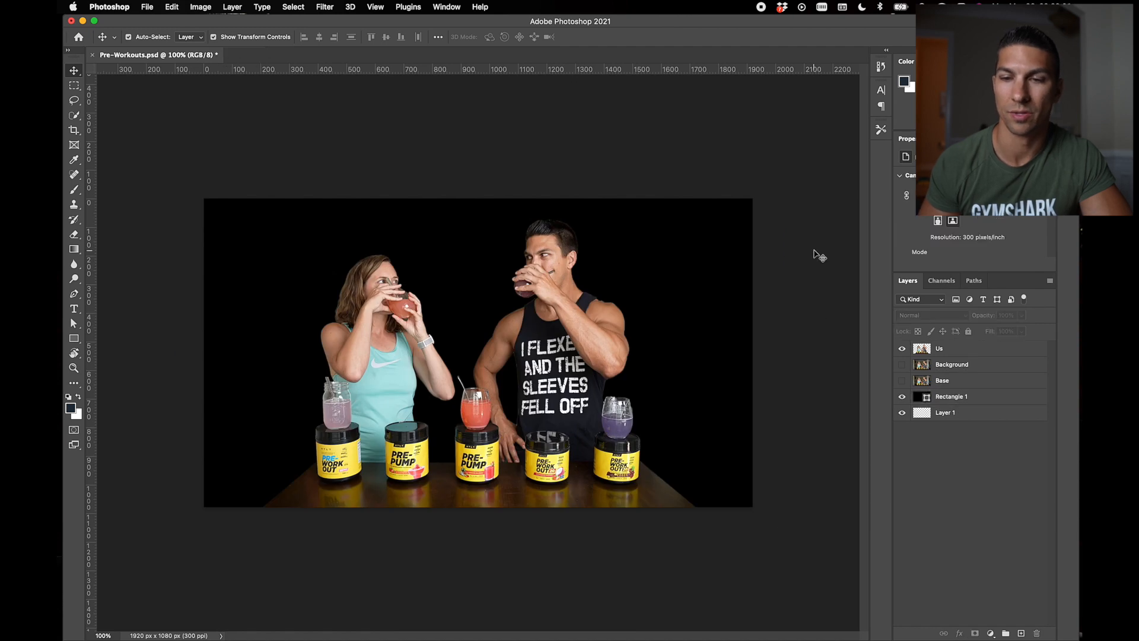
- Add an Outer Glow effect to the Us layer and set the glow colour to white (ffffff)
left_click(942, 345)
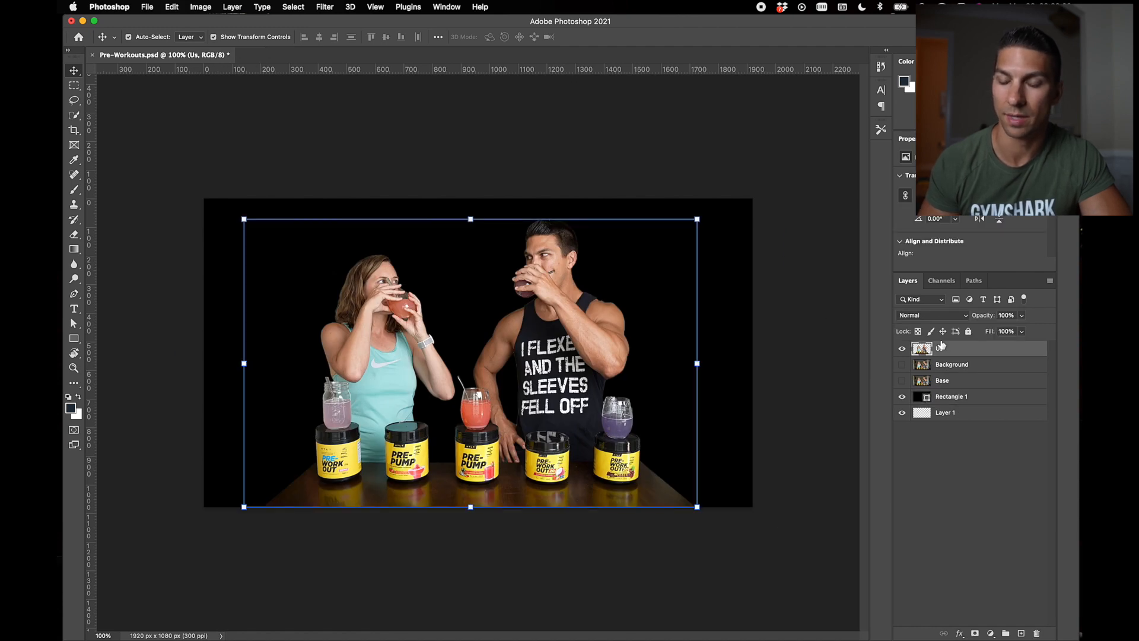
left_click(959, 632)
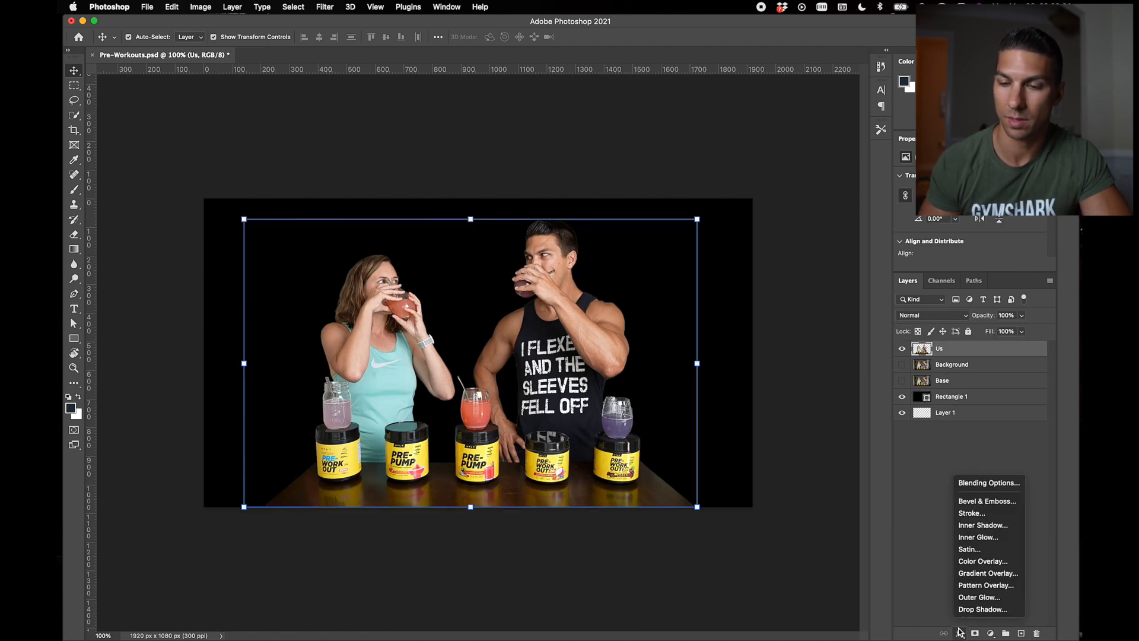
left_click(975, 596)
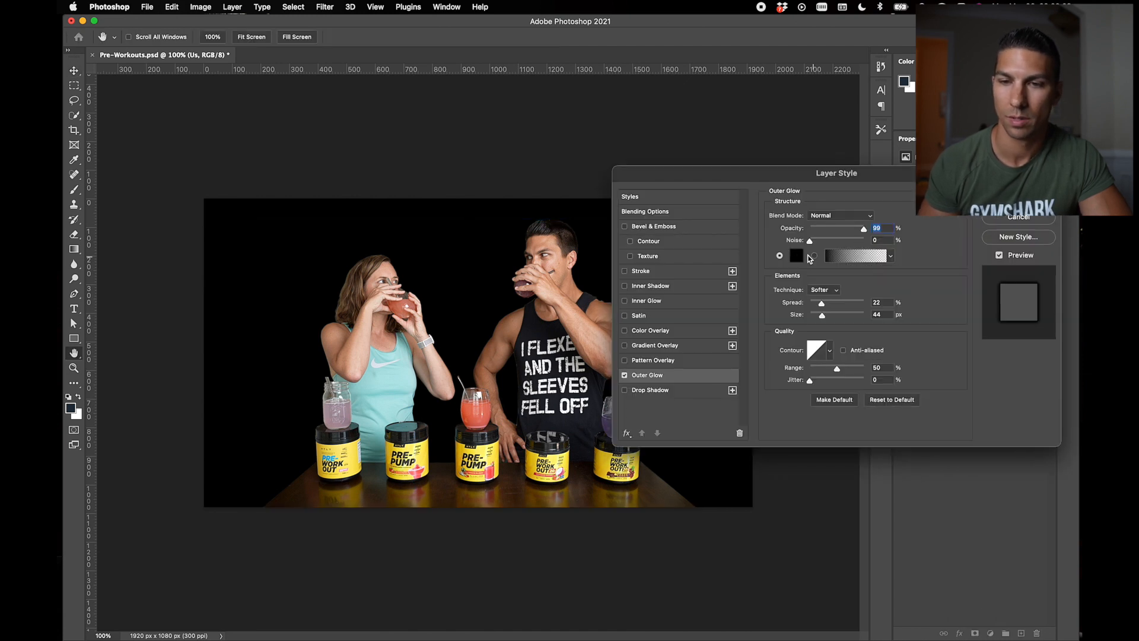
left_click(796, 256)
left_click_drag(796, 316, 777, 316)
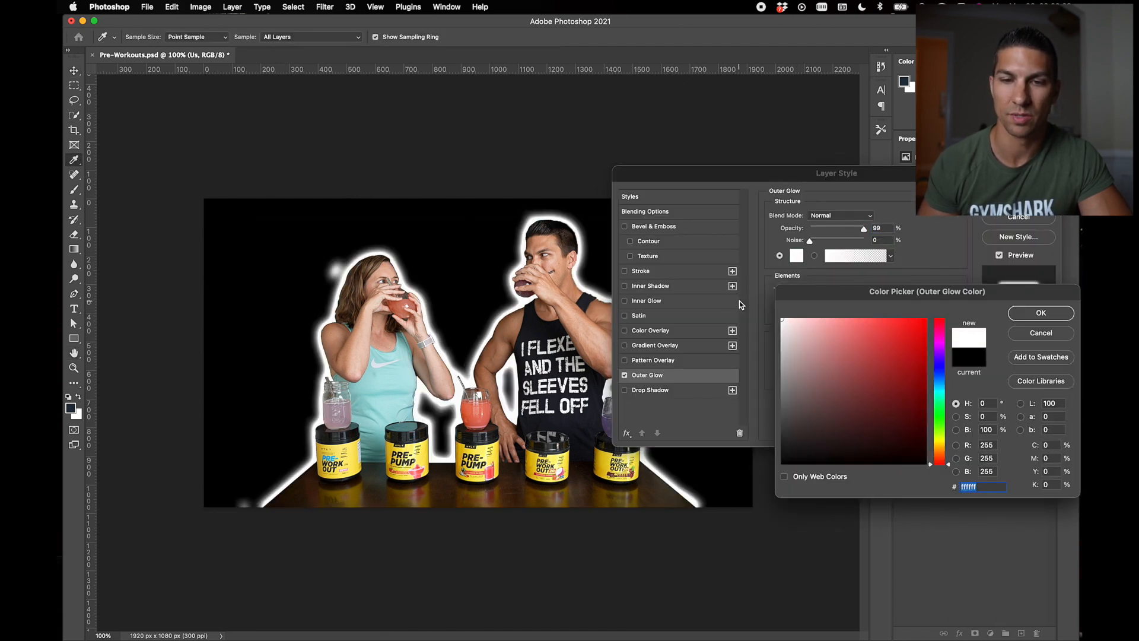
left_click(1041, 312)
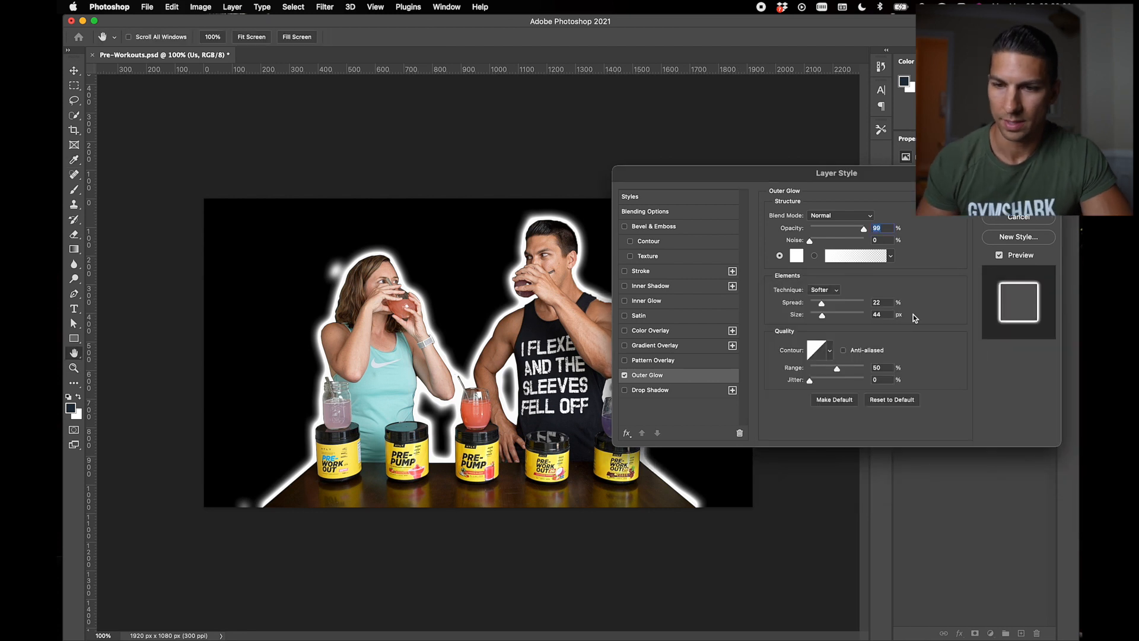
- Set the outer glow's size to 11 px, apply the layer style and deselect the Us layer
type("11")
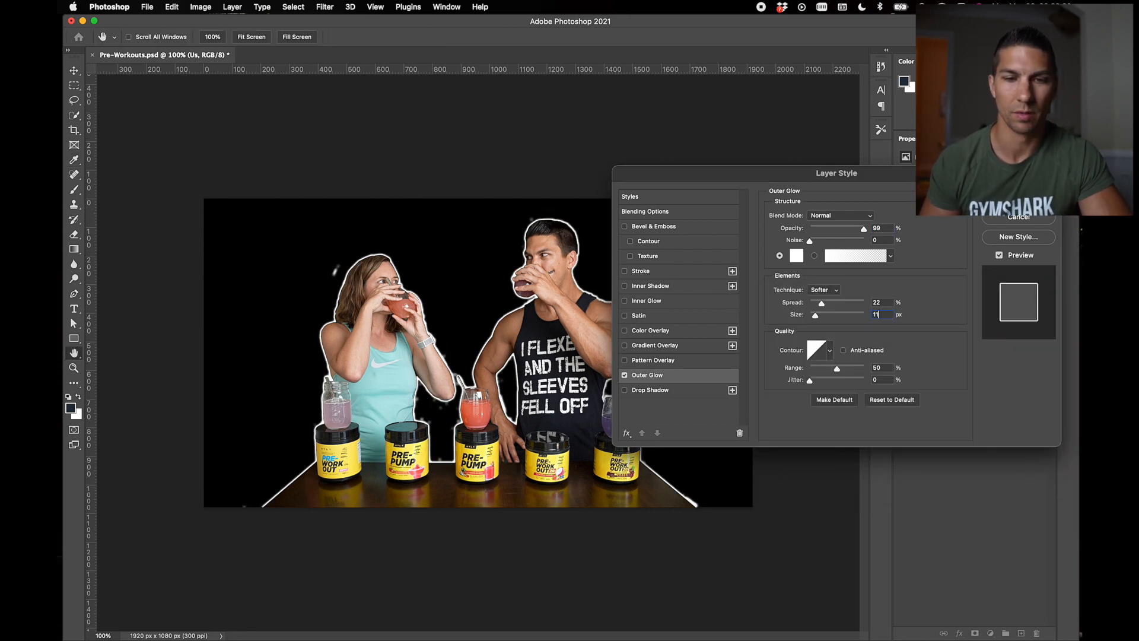
key("BackSpace")
key("BackSpace")
type("22")
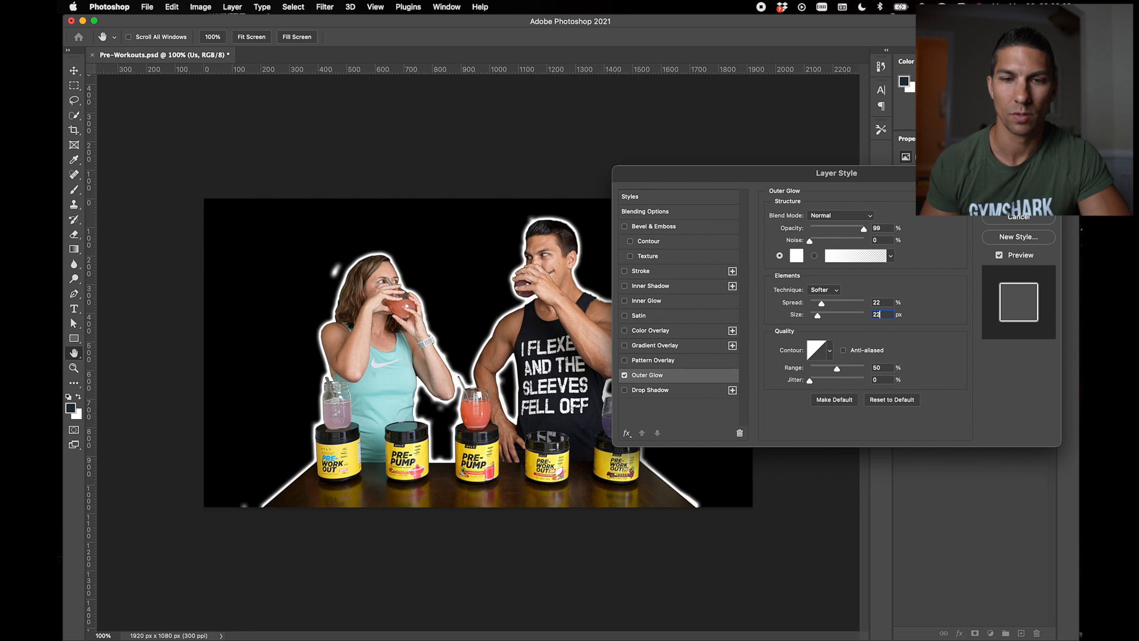
type("11")
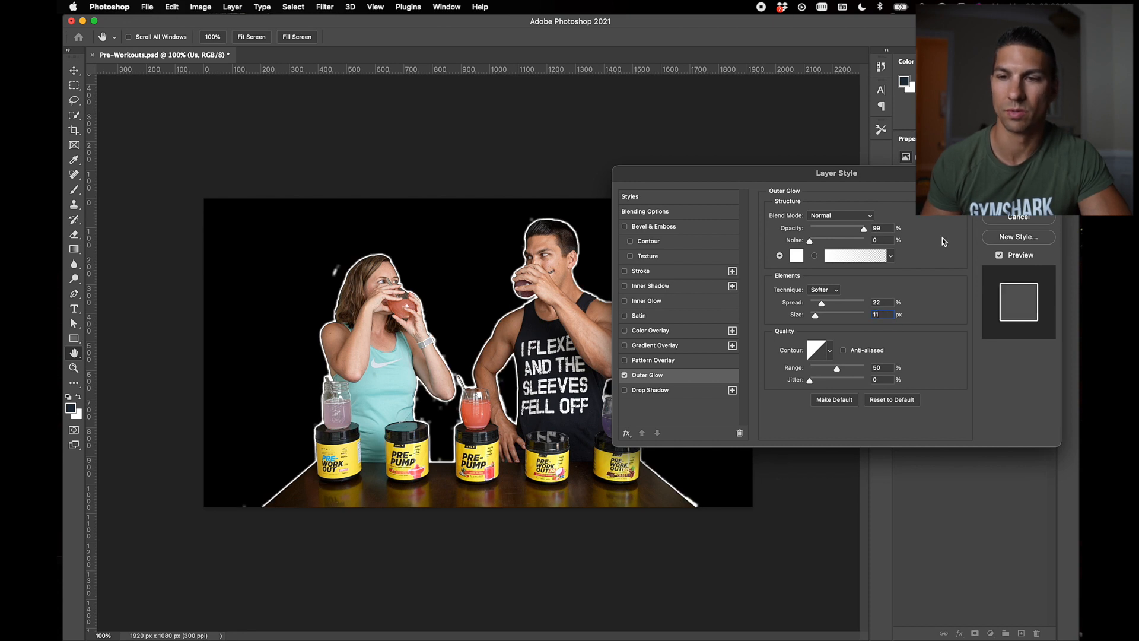
key("Return")
left_click(795, 433)
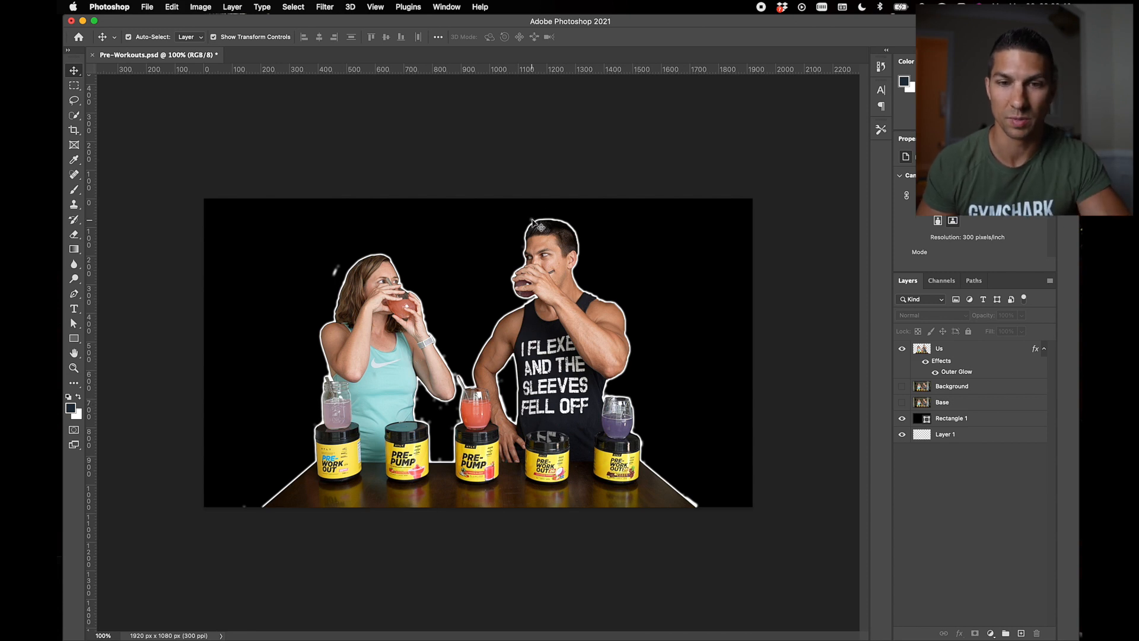
- Erase the uneven leftover strip along the table's right edge on the Us layer in a straight line with a 10 px eraser
key("super+equal")
key("super+equal")
key("super+equal")
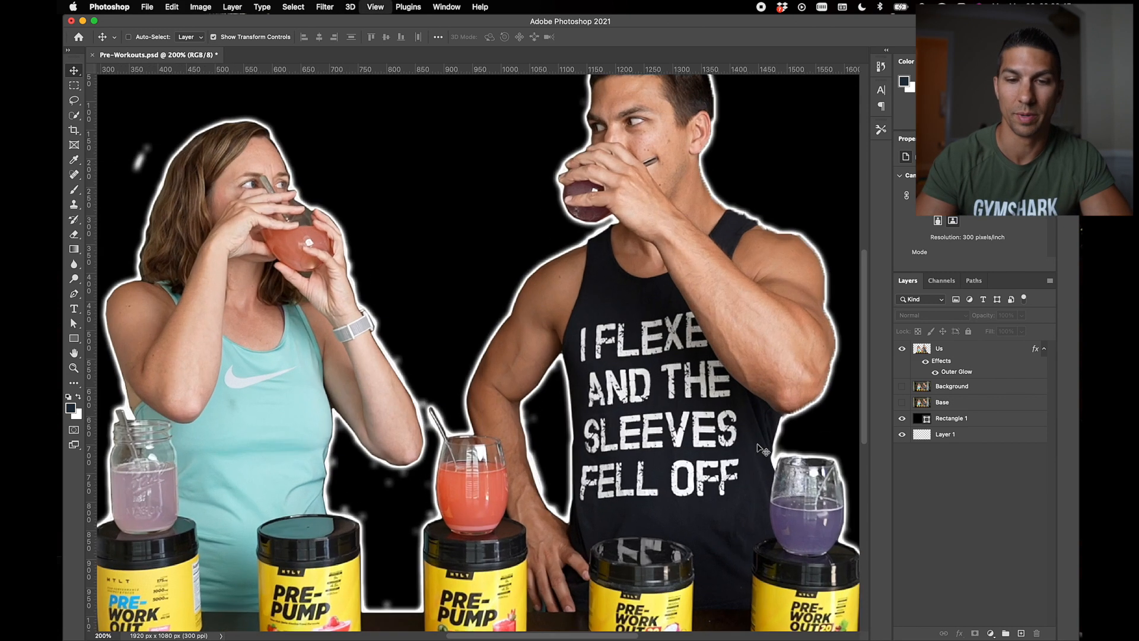
left_click(758, 443)
scroll(757, 416, "down", 7)
scroll(757, 415, "right", 14)
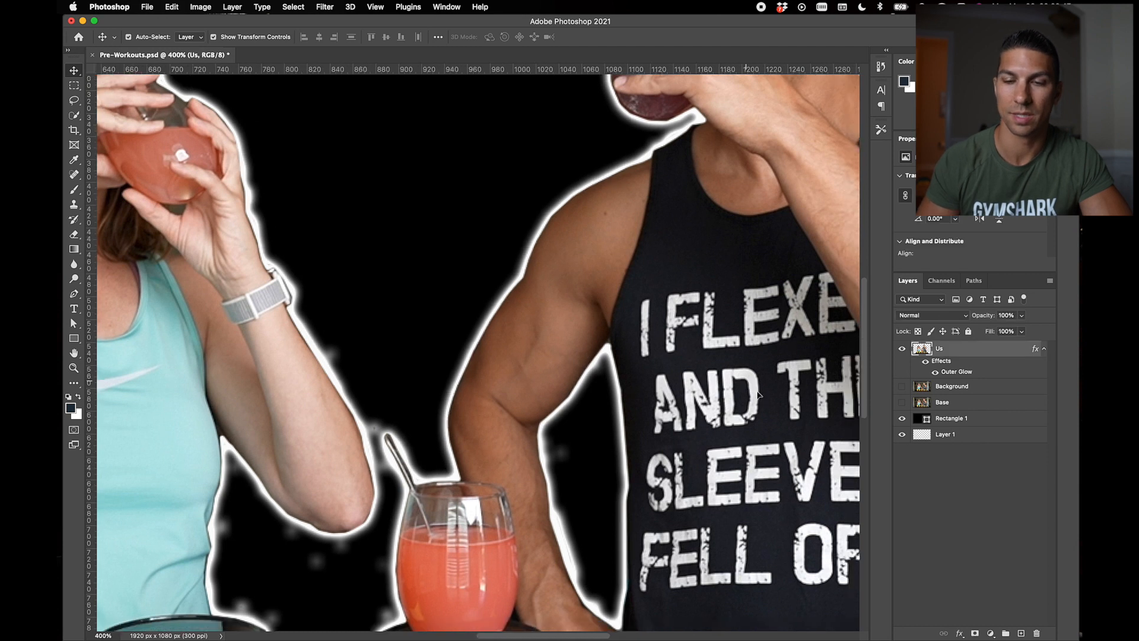
scroll(758, 395, "down", 4)
scroll(757, 395, "right", 10)
key("e")
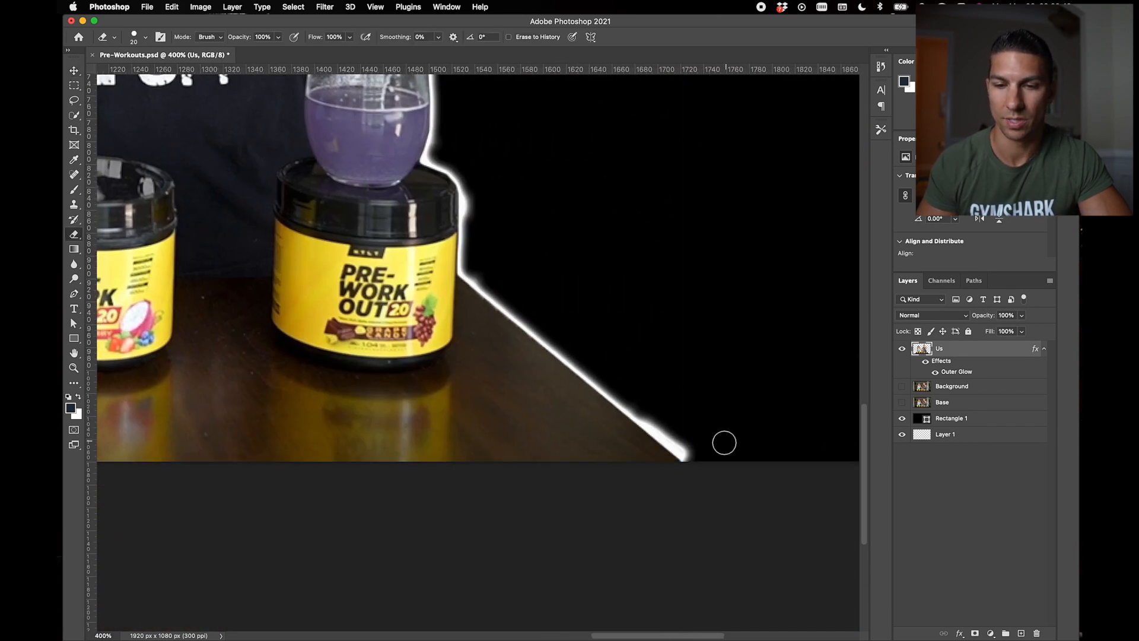
key("bracketleft")
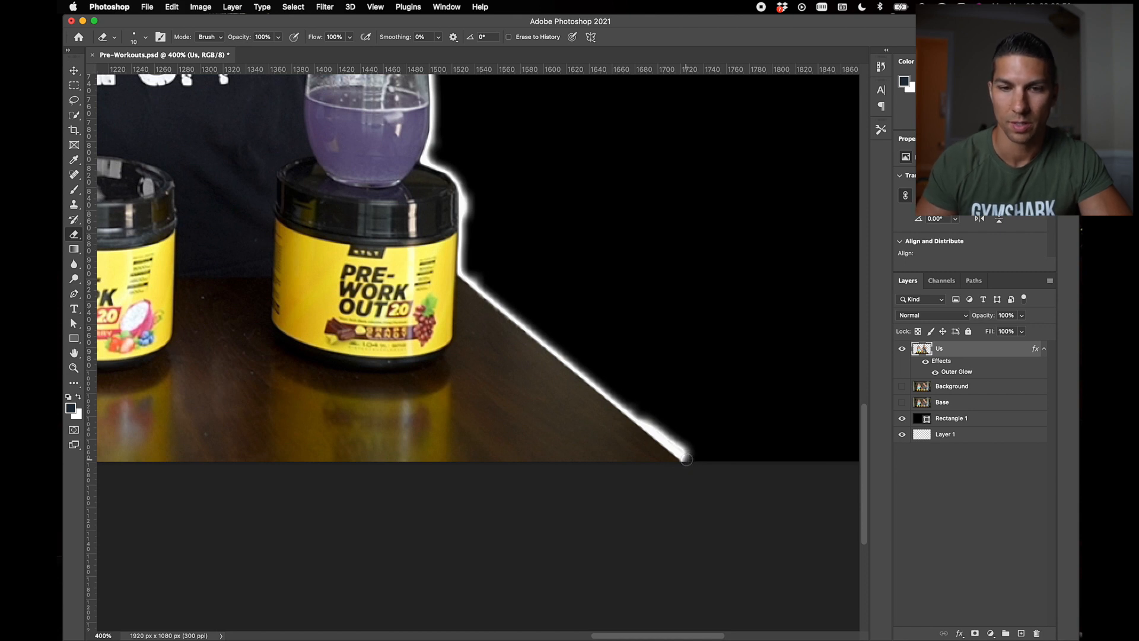
left_click(467, 272, "shift")
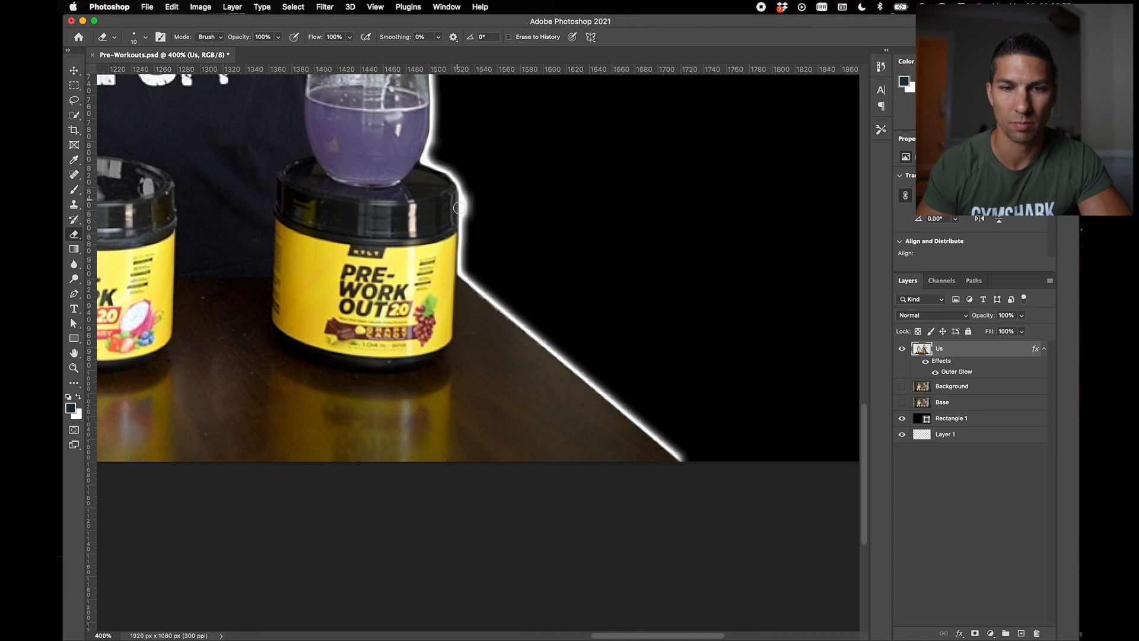
- Erase the stray specks around and between the couple on the Us layer, deselect it and save the document
scroll(463, 178, "up", 10)
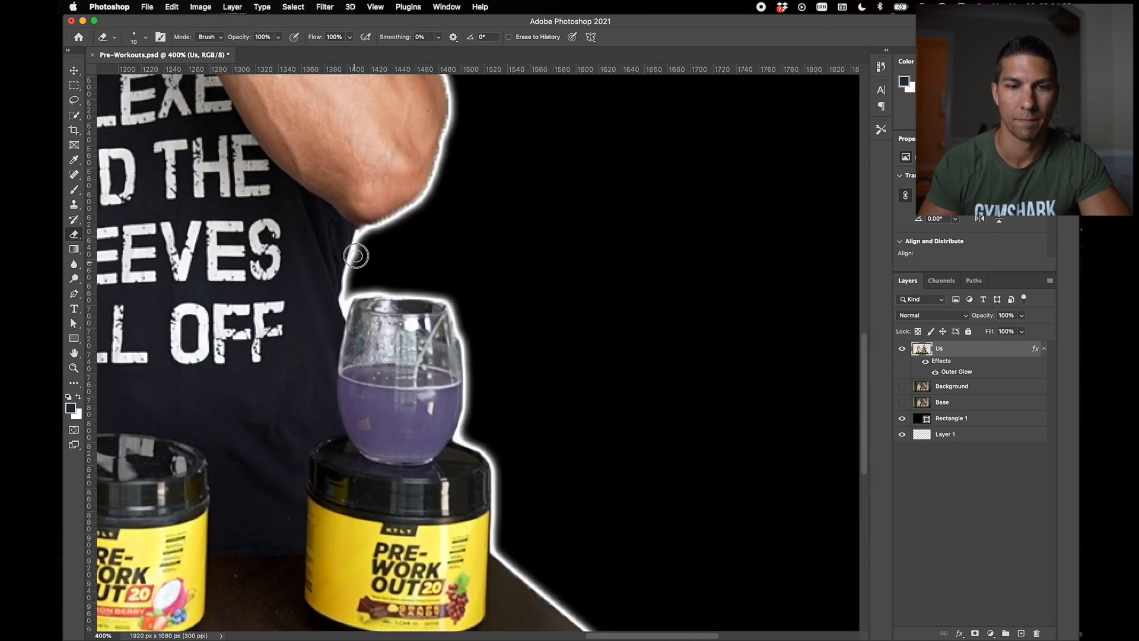
scroll(356, 256, "left", 10)
scroll(391, 306, "down", 10)
scroll(390, 306, "left", 4)
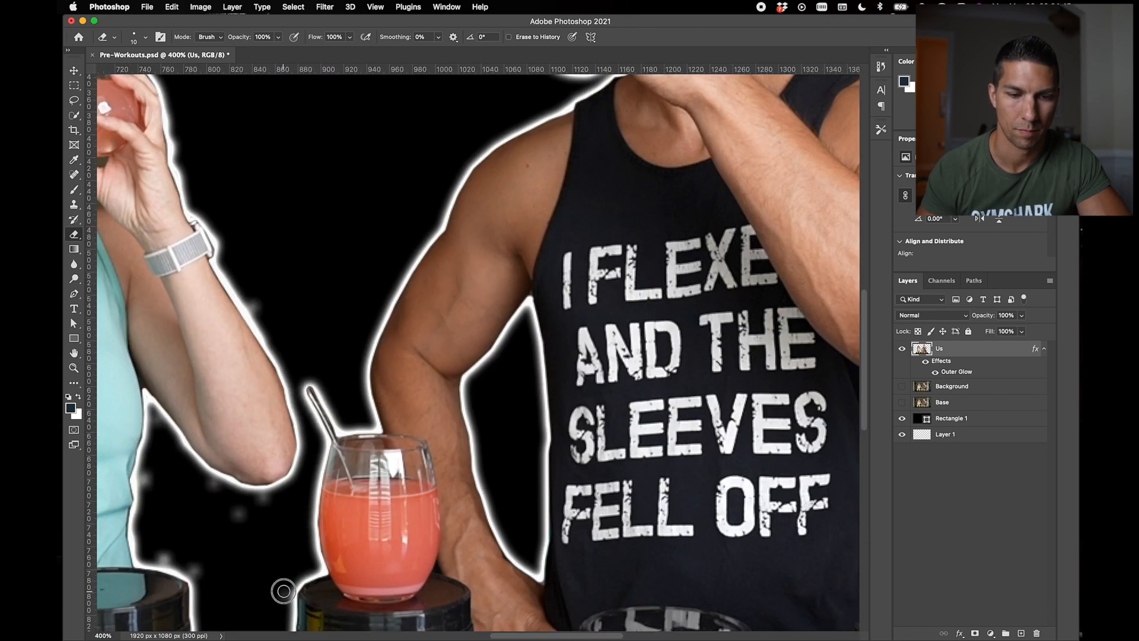
scroll(183, 379, "down", 3)
scroll(182, 380, "left", 2)
scroll(259, 377, "up", 5)
scroll(242, 368, "left", 10)
scroll(241, 368, "down", 8)
scroll(320, 409, "left", 5)
key("super+0")
key("v")
left_click(477, 128)
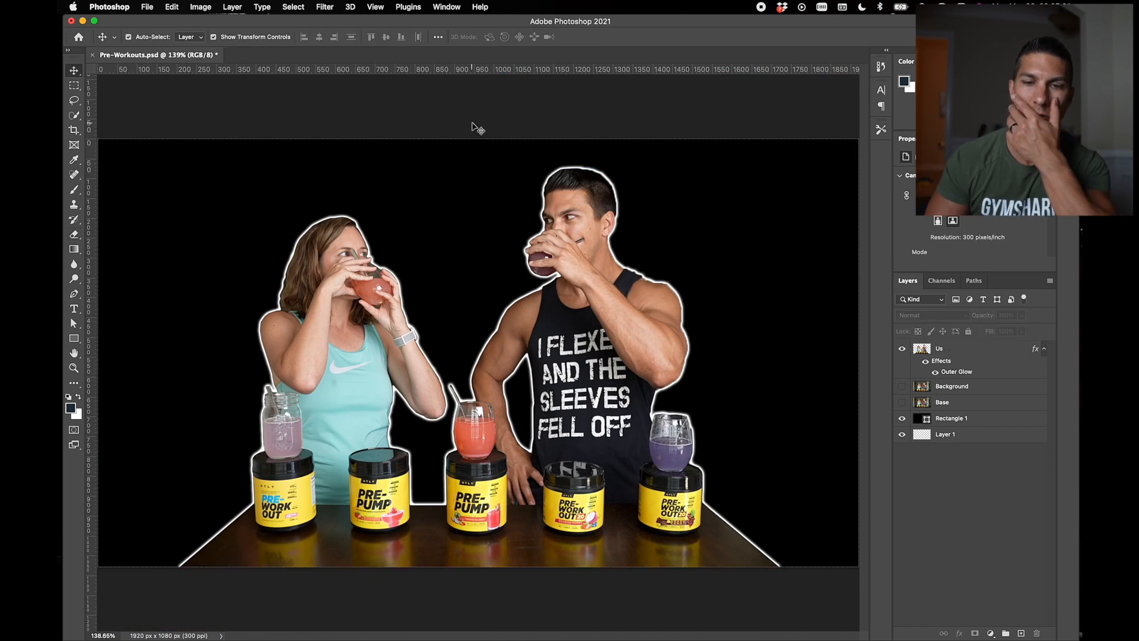
key("super+s")
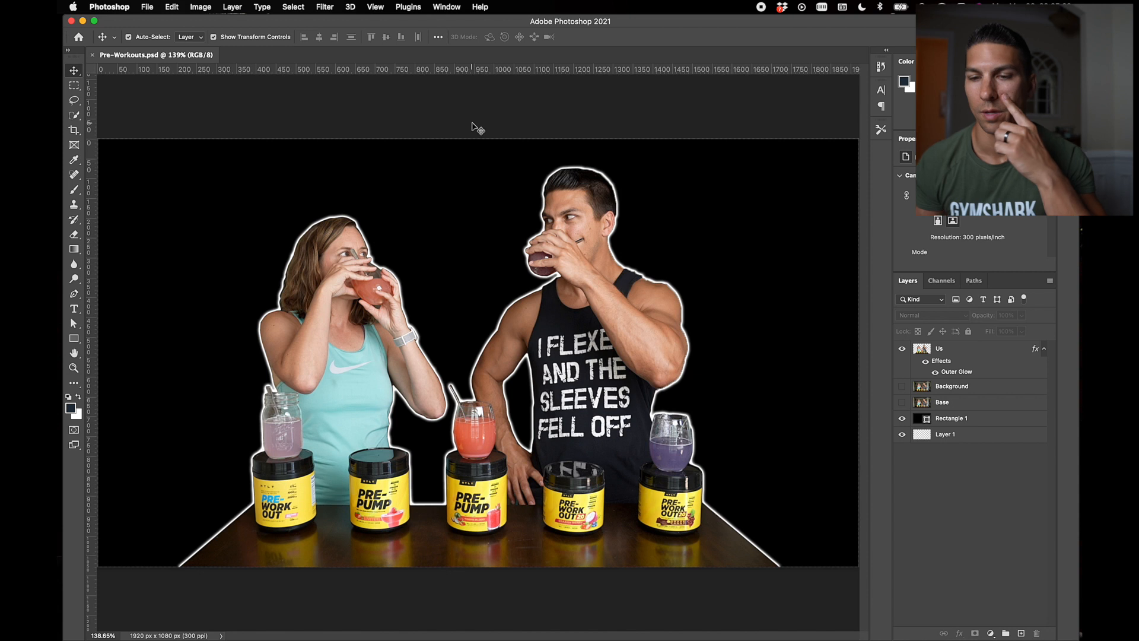
- Hide the black rectangle layer, show the Background layer behind the couple and save the document
left_click(900, 419)
left_click(902, 402)
left_click(903, 386)
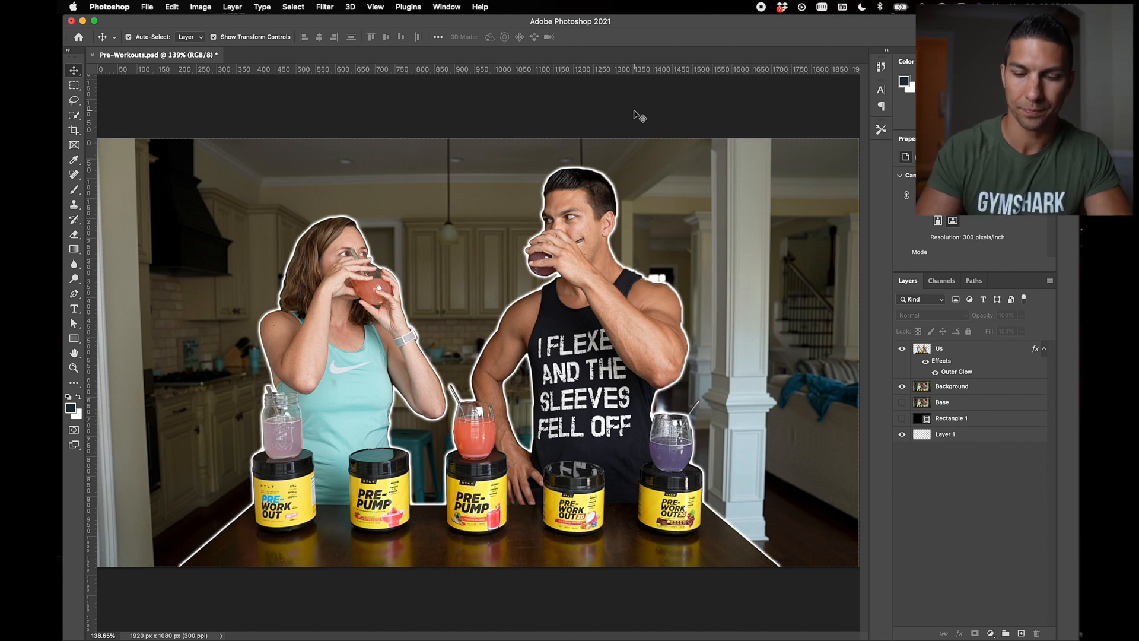
key("super+1")
key("super+s")
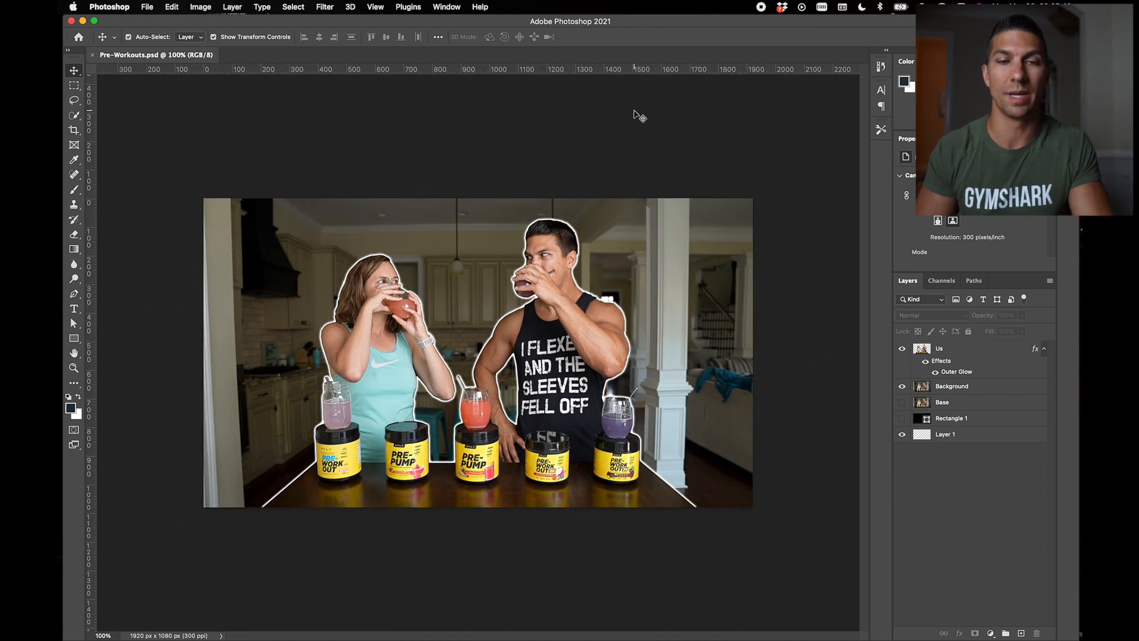
- Add a Brightness/Contrast adjustment layer directly above the Background layer
left_click(639, 235)
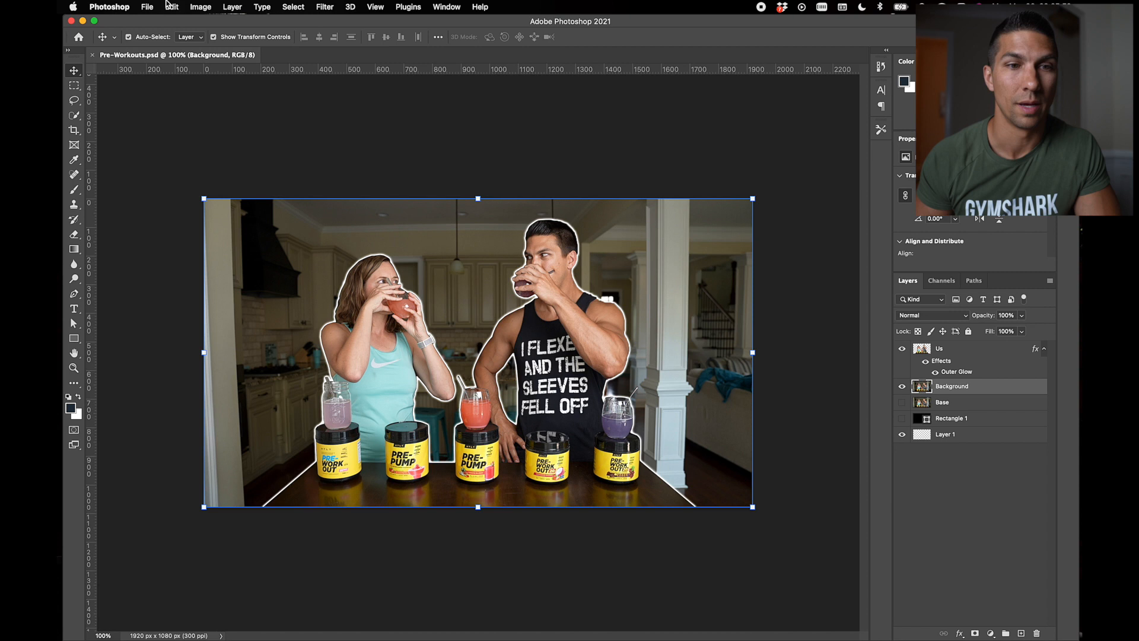
left_click(232, 7)
mouse_move(264, 154)
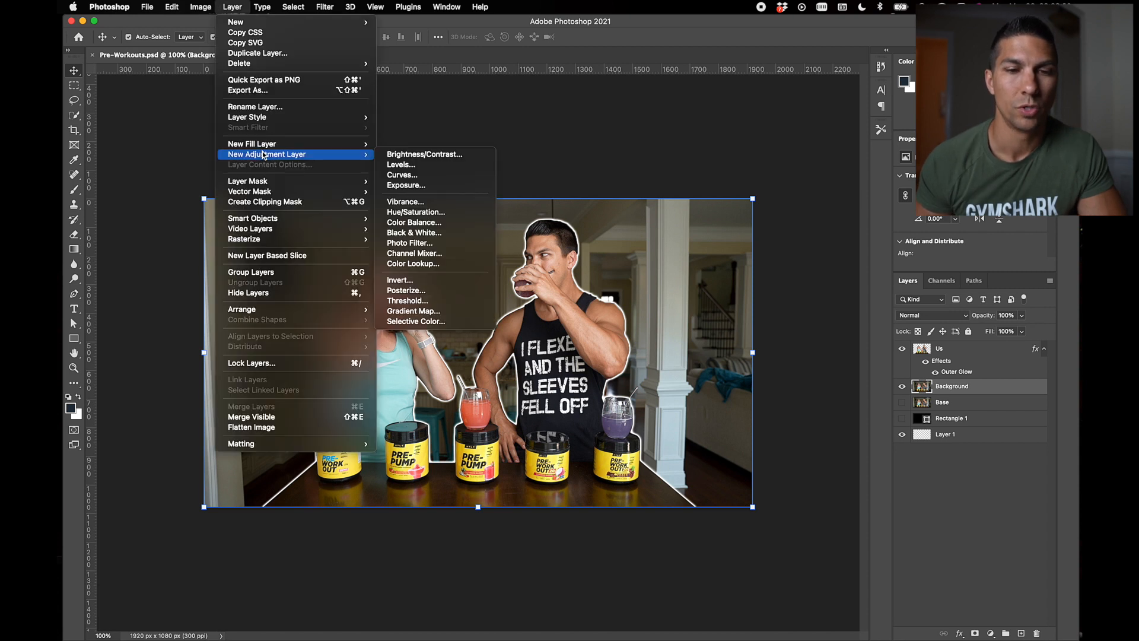
left_click(402, 155)
key("Return")
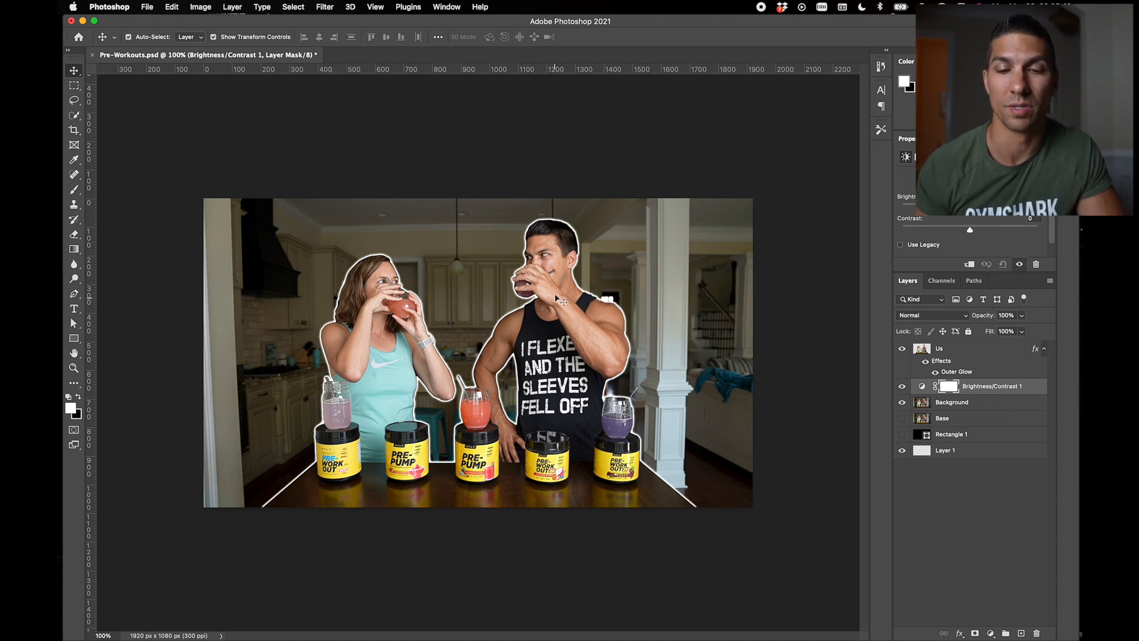
- Add a Hue/Saturation adjustment layer above the Brightness/Contrast layer
left_click(231, 6)
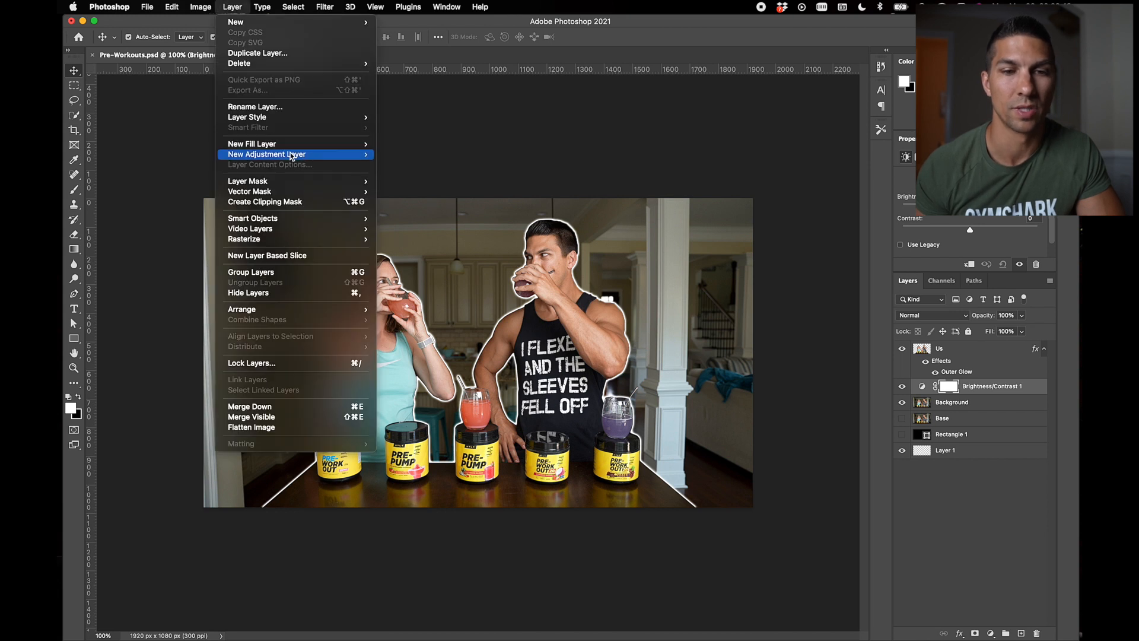
mouse_move(356, 154)
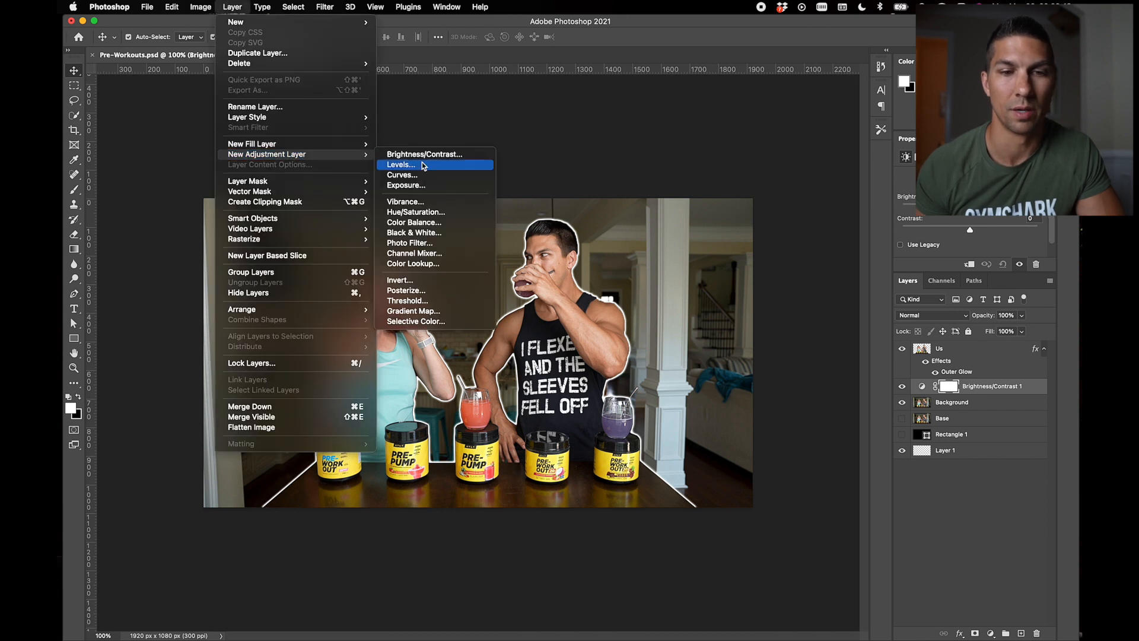
left_click(442, 213)
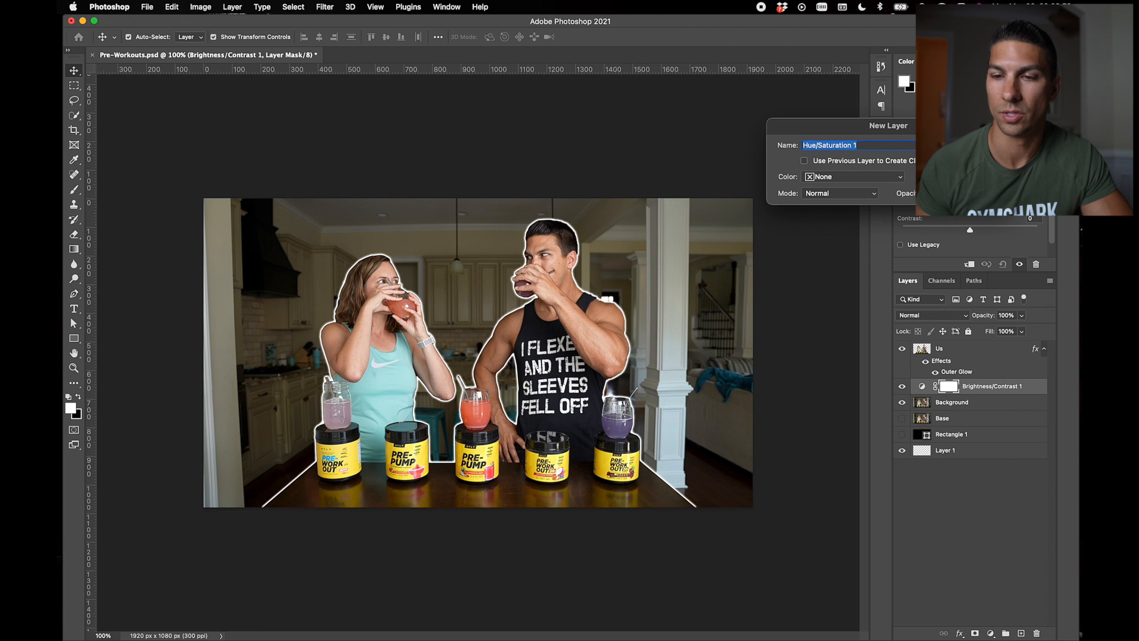
key("Return")
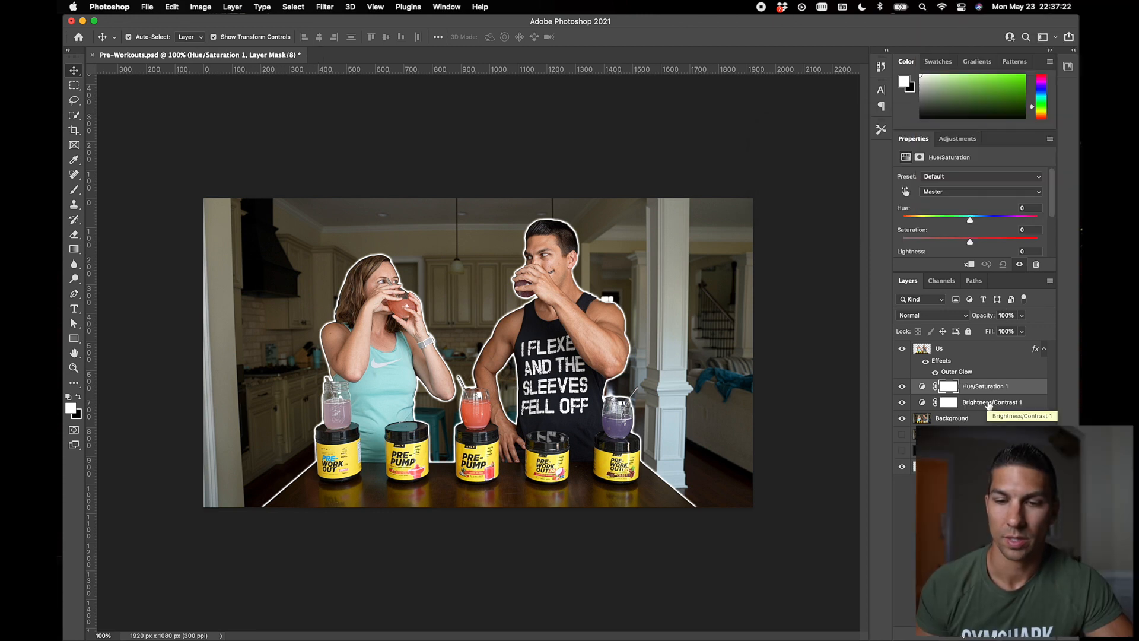
- Set the Brightness/Contrast layer's brightness to 77 and the Hue/Saturation layer's saturation to -88
left_click(988, 403)
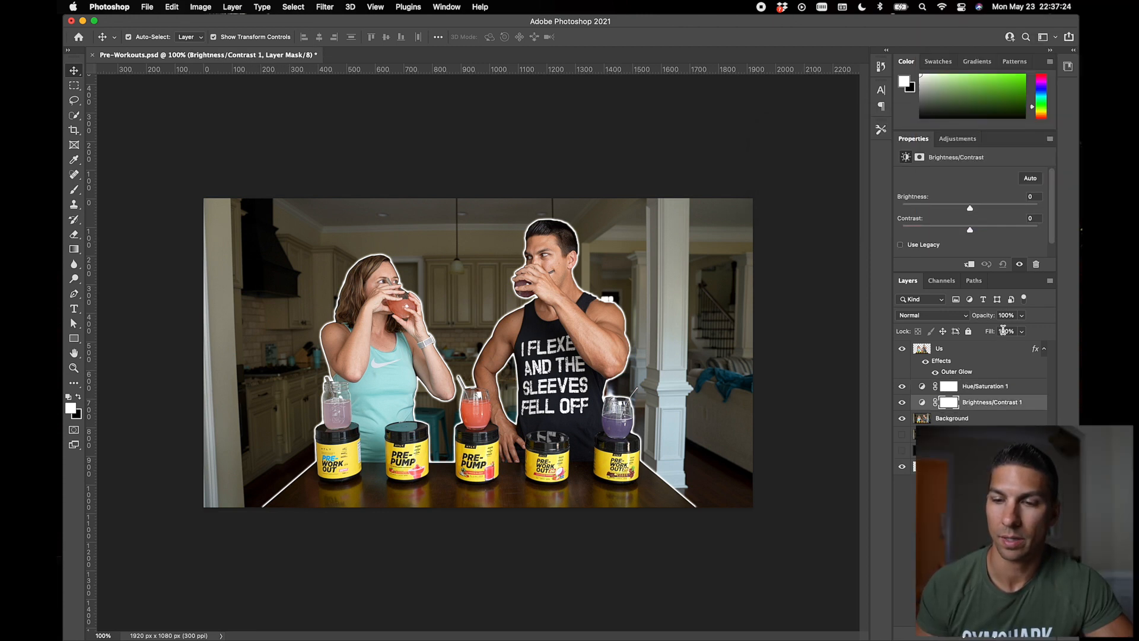
left_click_drag(973, 209, 1004, 212)
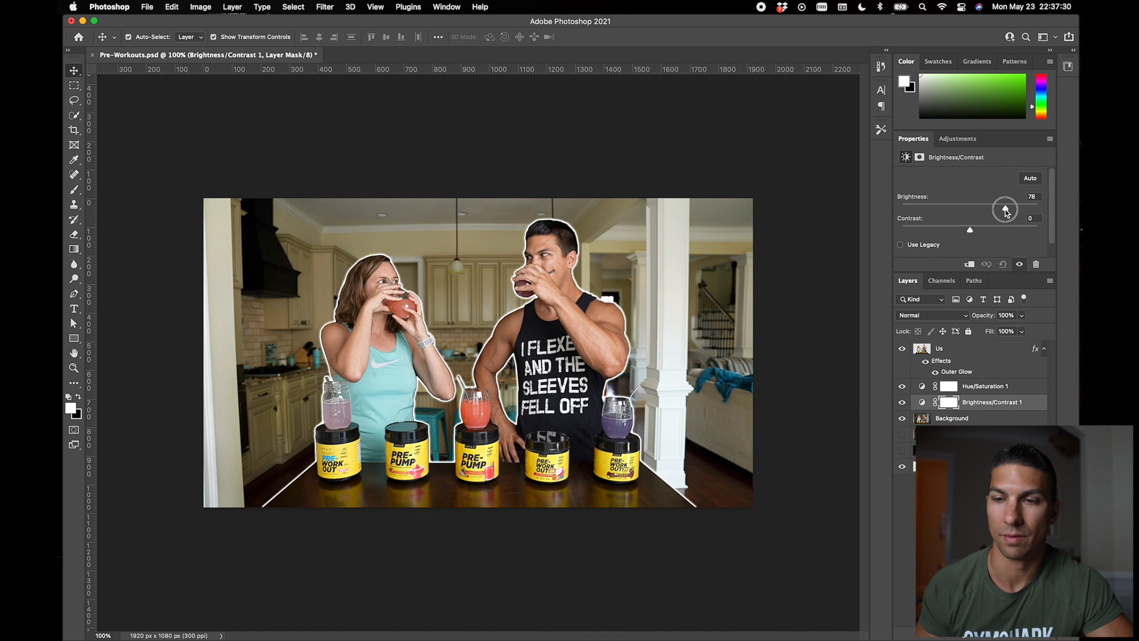
left_click_drag(1004, 212, 1004, 212)
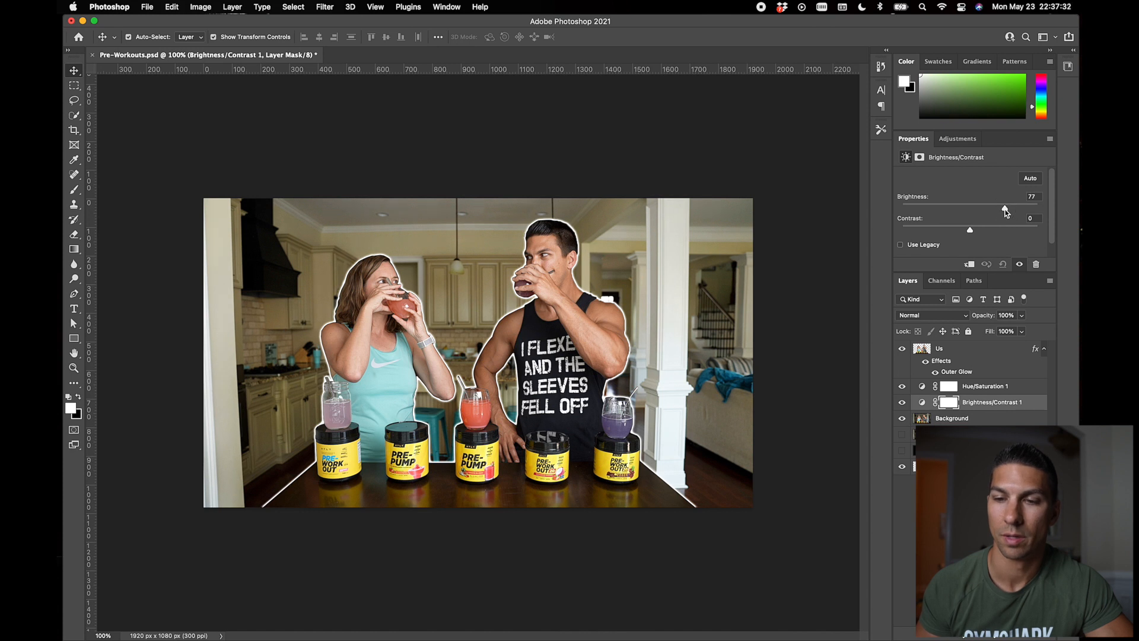
left_click(966, 392)
left_click_drag(970, 241, 911, 243)
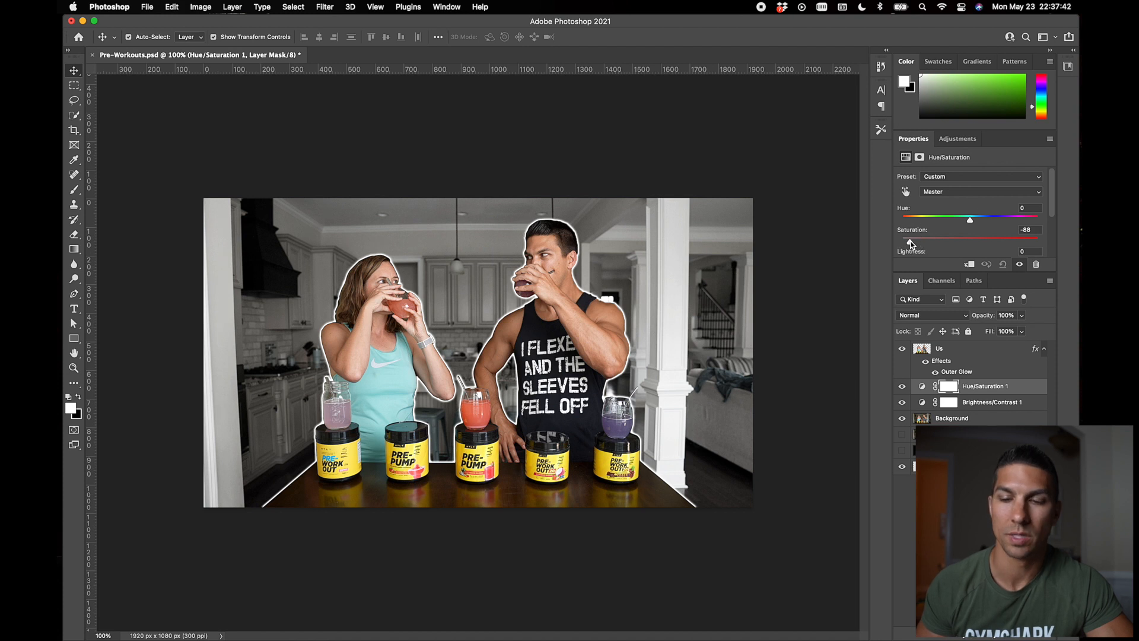
- Add a solid colour fill layer above the Hue/Saturation layer and set its blend mode to Linear Burn
left_click(232, 7)
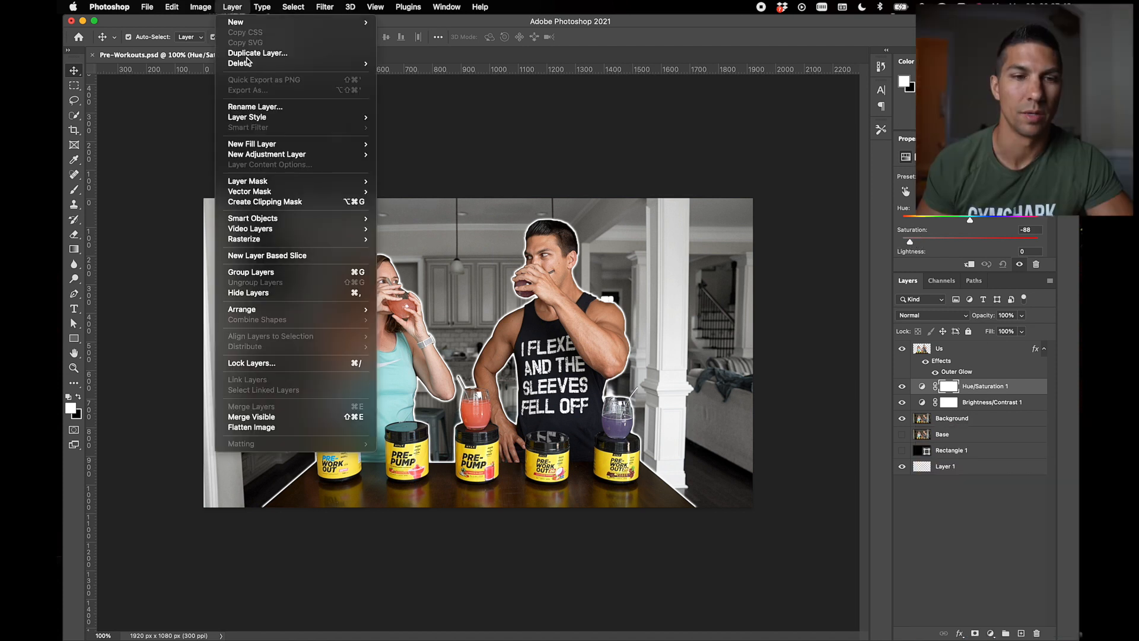
mouse_move(261, 143)
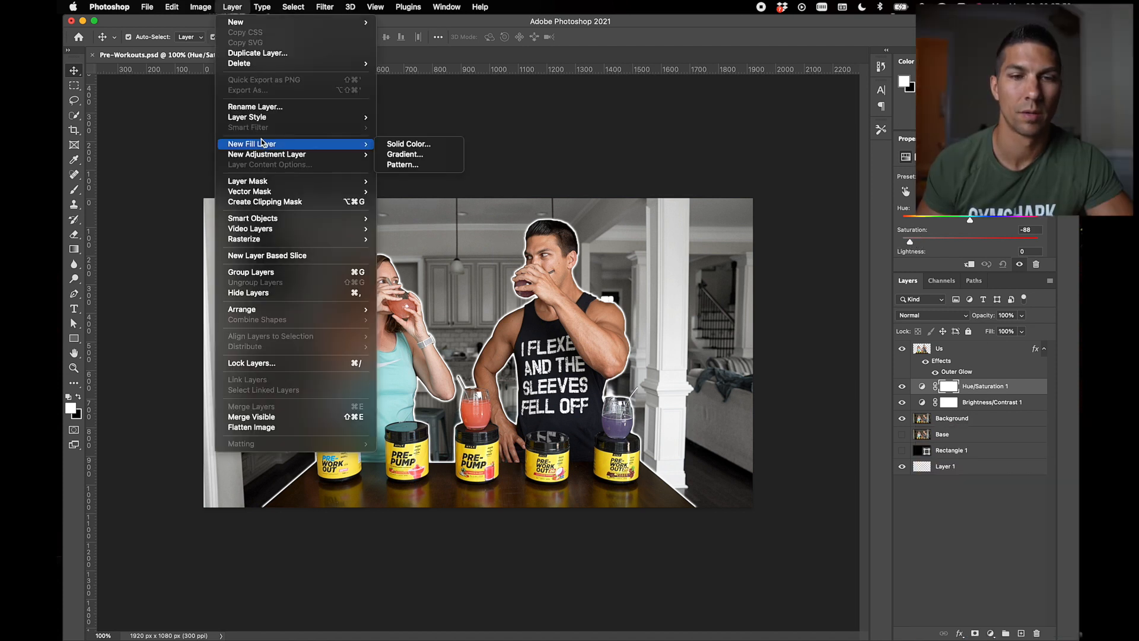
left_click(403, 145)
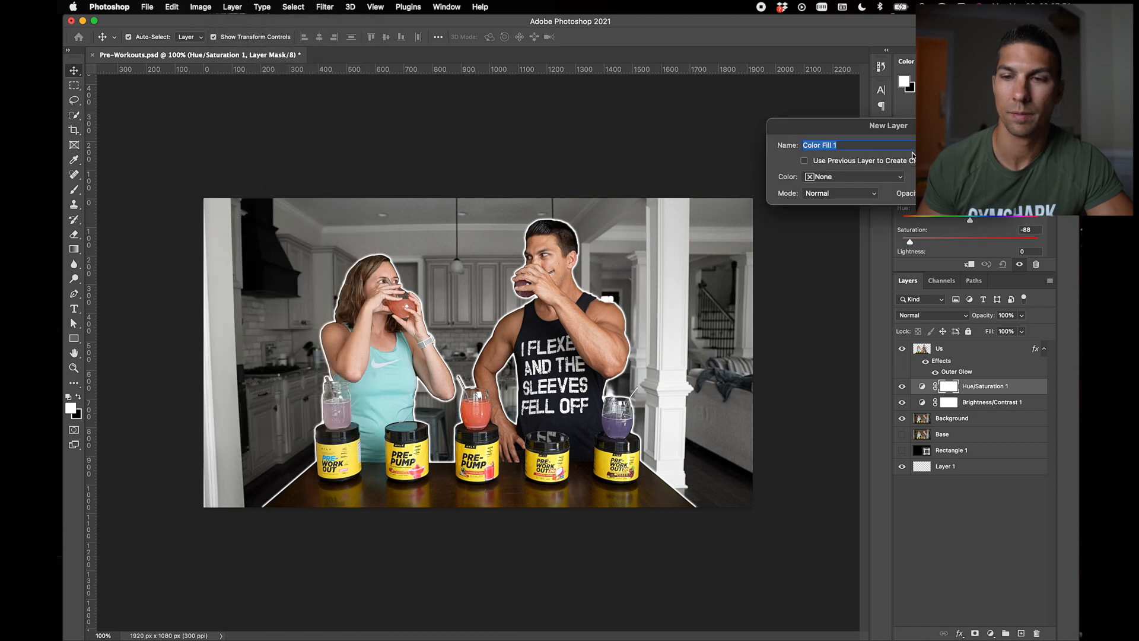
key("Return")
left_click(1041, 313)
left_click(931, 315)
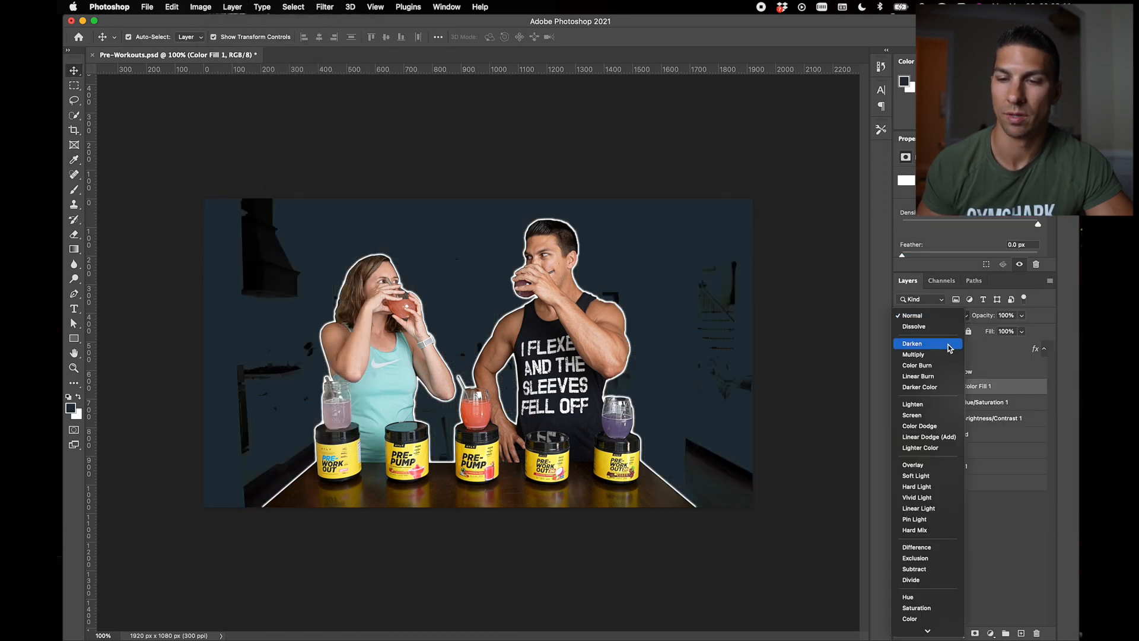
left_click(937, 377)
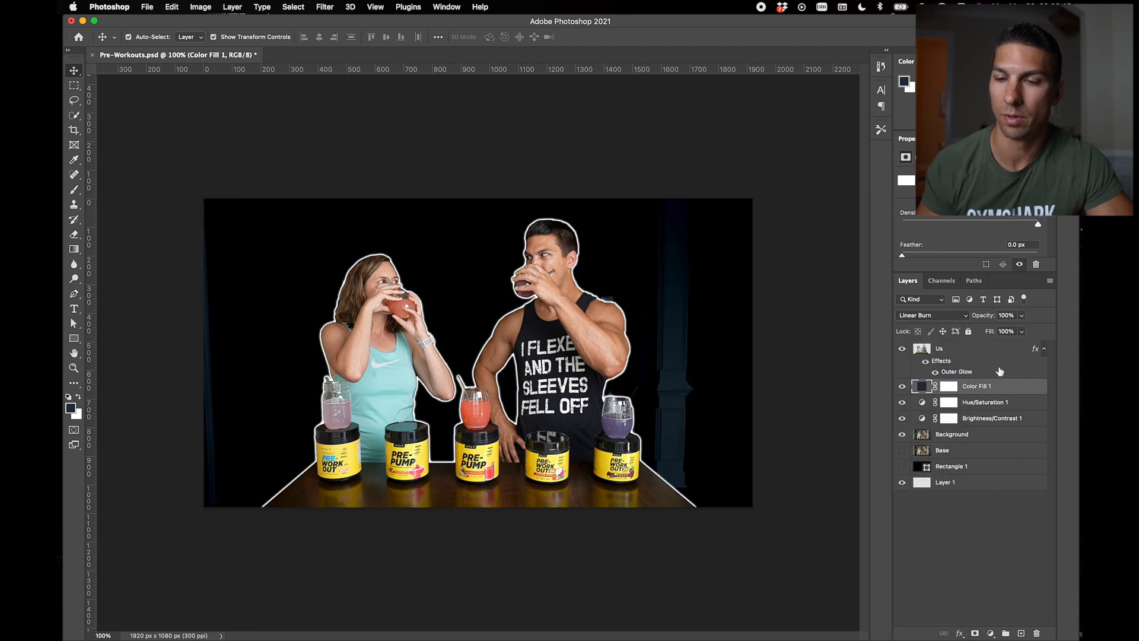
- Change the Color Fill layer's colour to a light turquoise
double_click(922, 388)
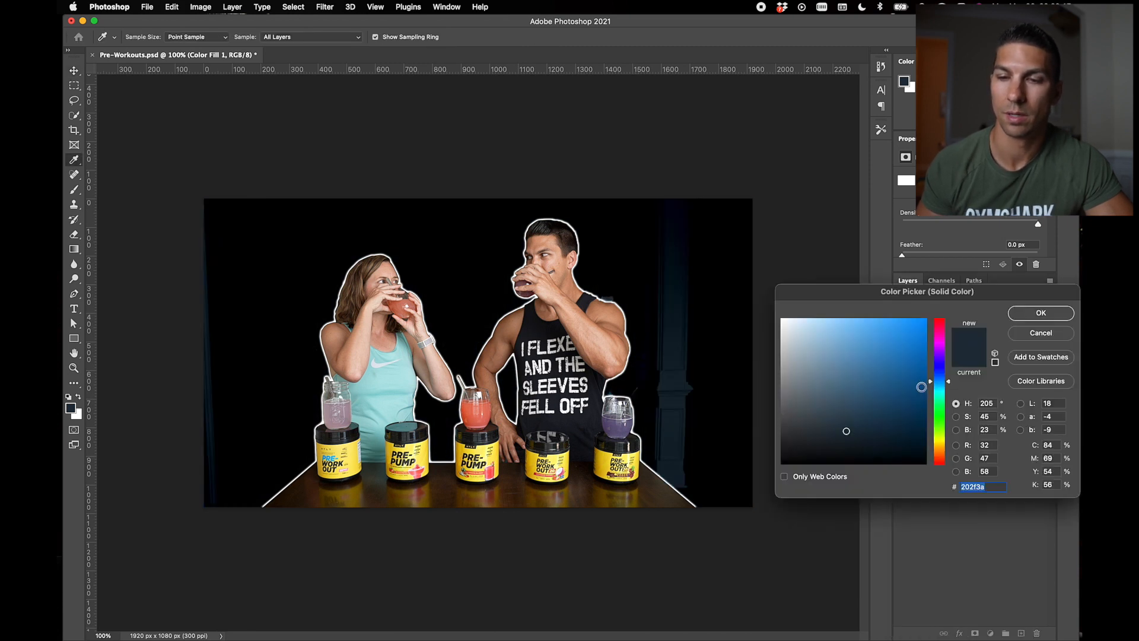
mouse_move(838, 347)
left_mouse_down()
mouse_move(814, 334)
mouse_move(840, 322)
mouse_move(833, 312)
mouse_move(812, 331)
mouse_move(831, 326)
left_mouse_up()
left_click_drag(940, 391, 941, 394)
key("Return")
key("v")
- Open Anabar vs Cico Bar THumbnail.psd from the 75 Anabar VS Cico Bar folder and copy its Color Fill layer's hex code
key("super+o")
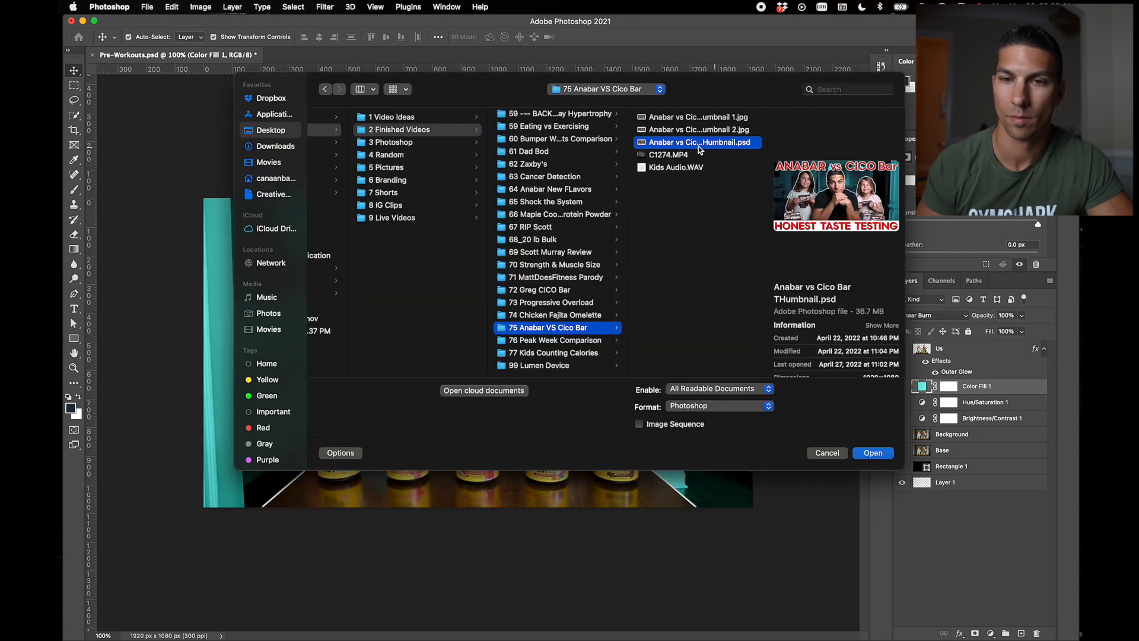
double_click(692, 144)
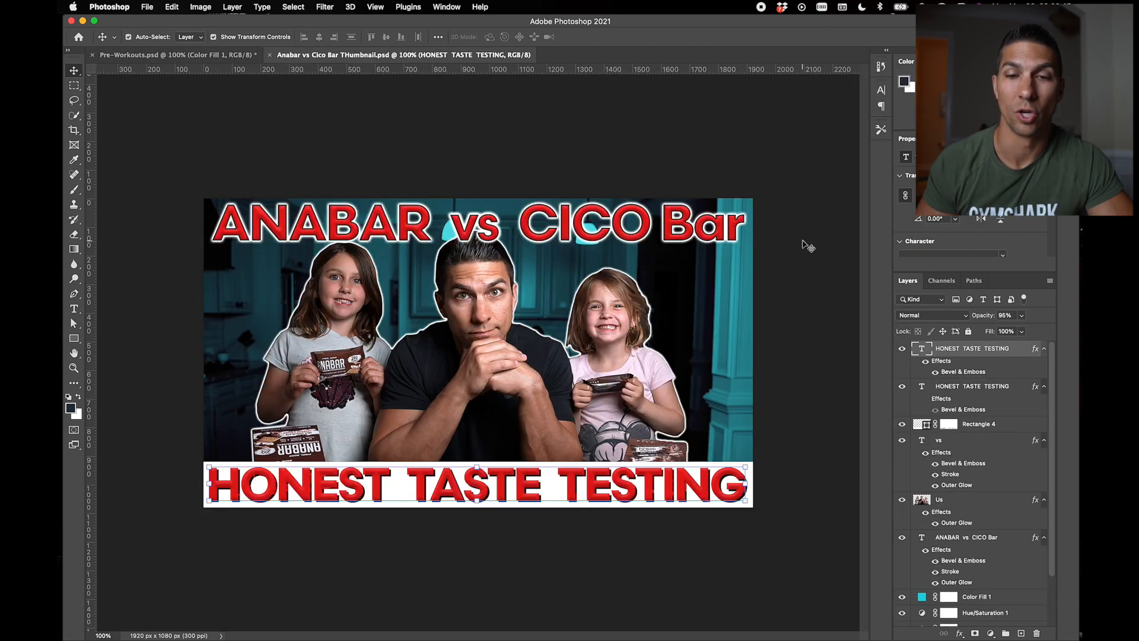
scroll(977, 501, "down", 3)
double_click(977, 538)
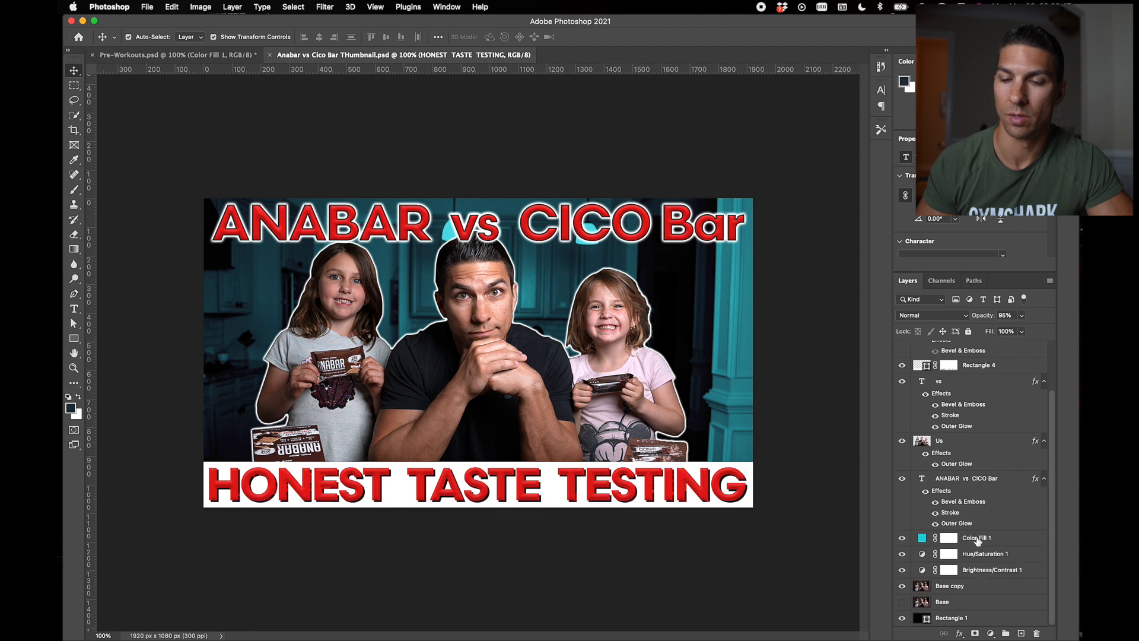
double_click(921, 538)
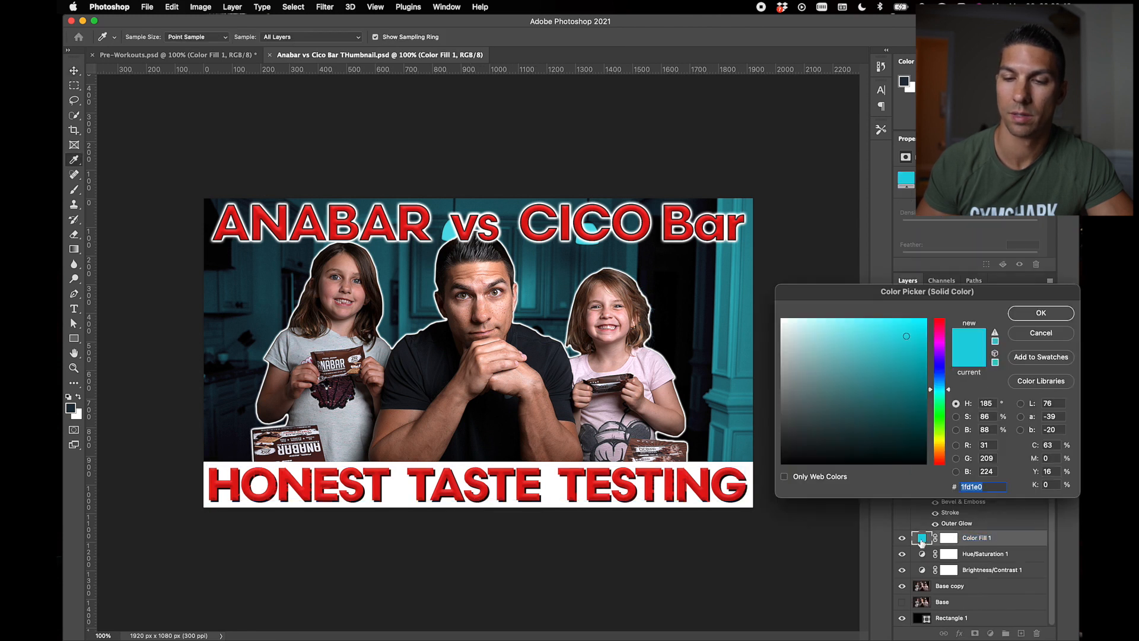
left_click(988, 486)
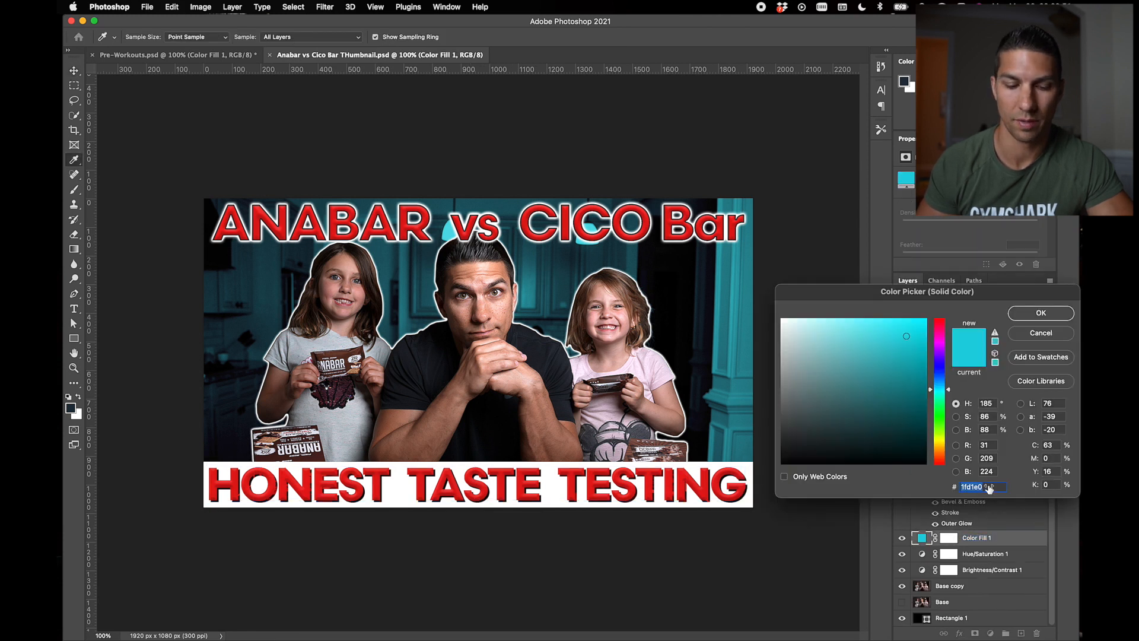
key("Return")
- Set the Color Fill layer's colour in Pre-Workouts.psd to hex 1fd1e0
left_click(141, 54)
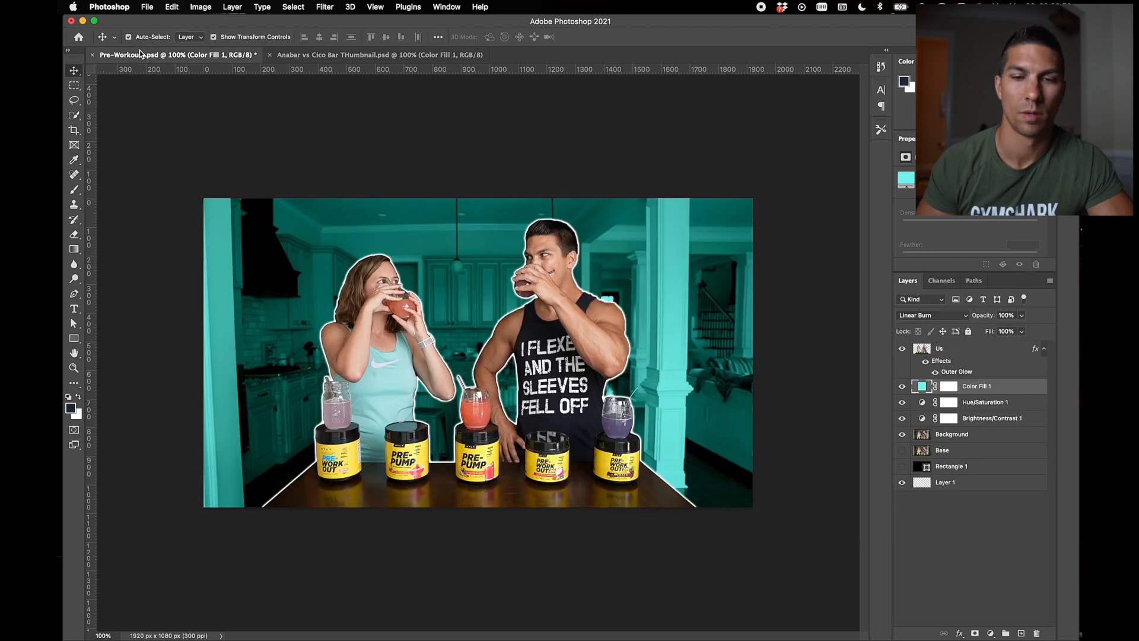
double_click(922, 387)
type("1fd1e0")
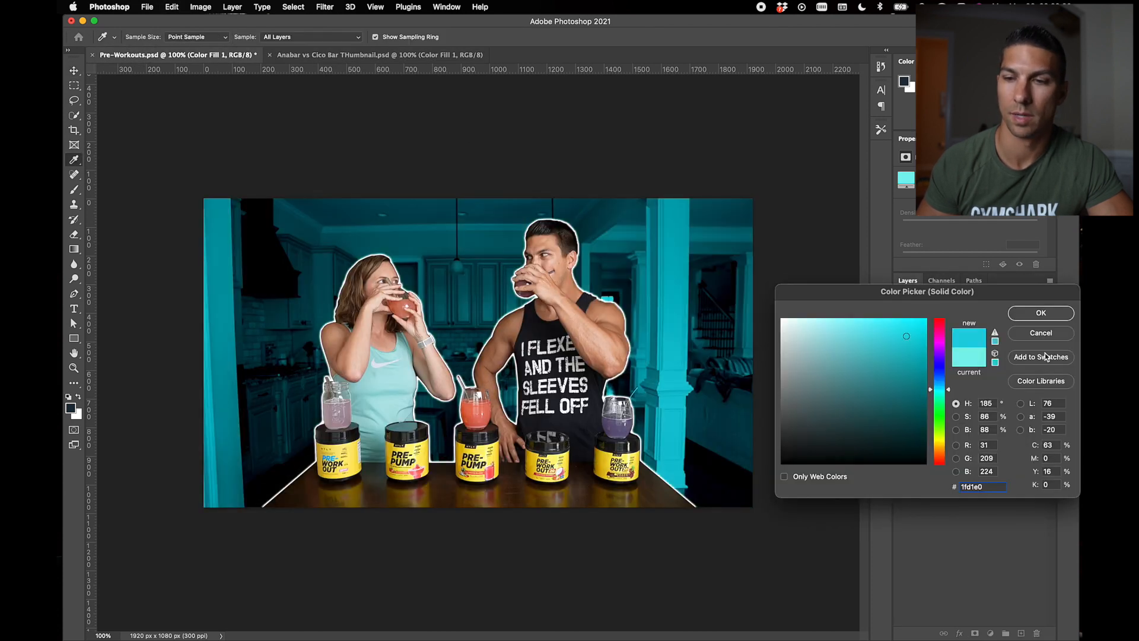
left_click(1039, 313)
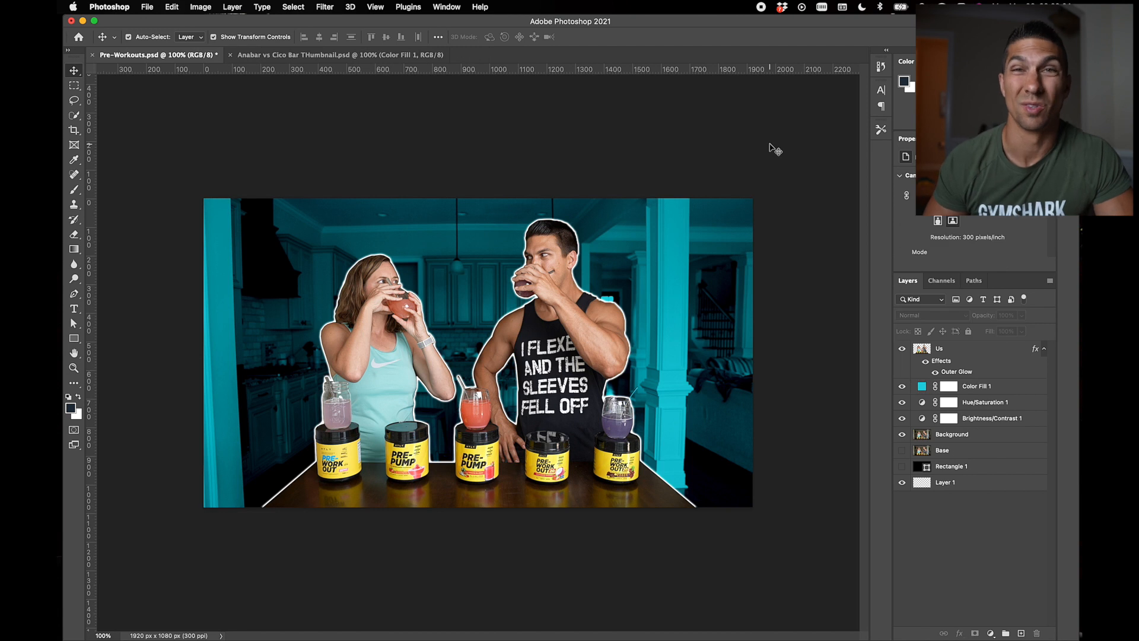
- Compare the tint with the Anabar thumbnail, set the Hue/Saturation layer's saturation to -91 in Pre-Workouts.psd and save it
left_click(334, 54)
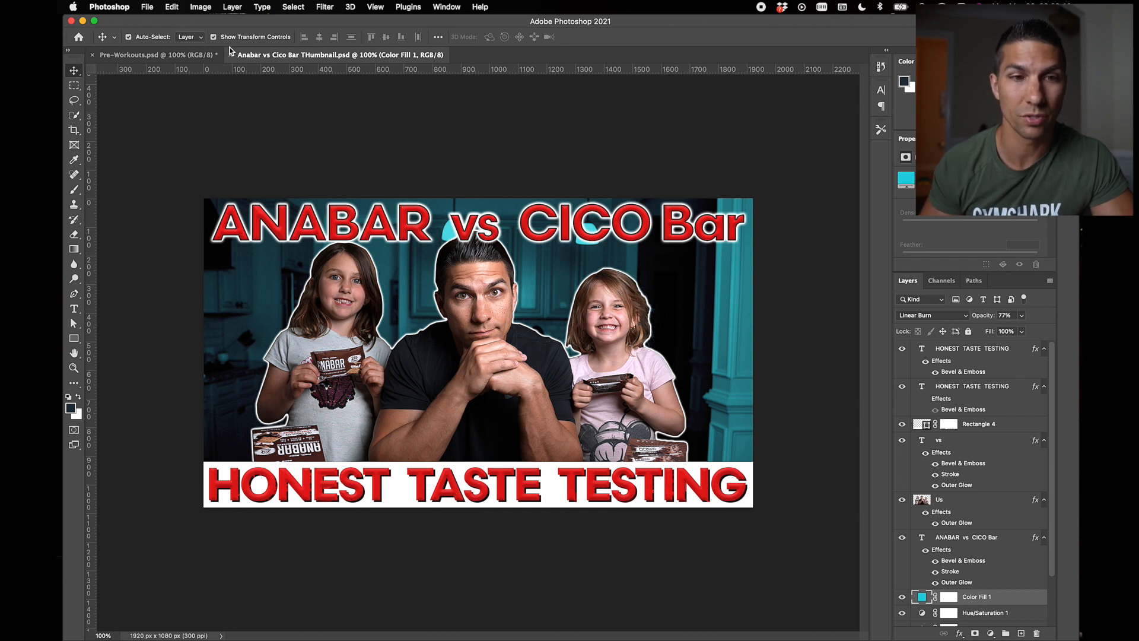
left_click(178, 54)
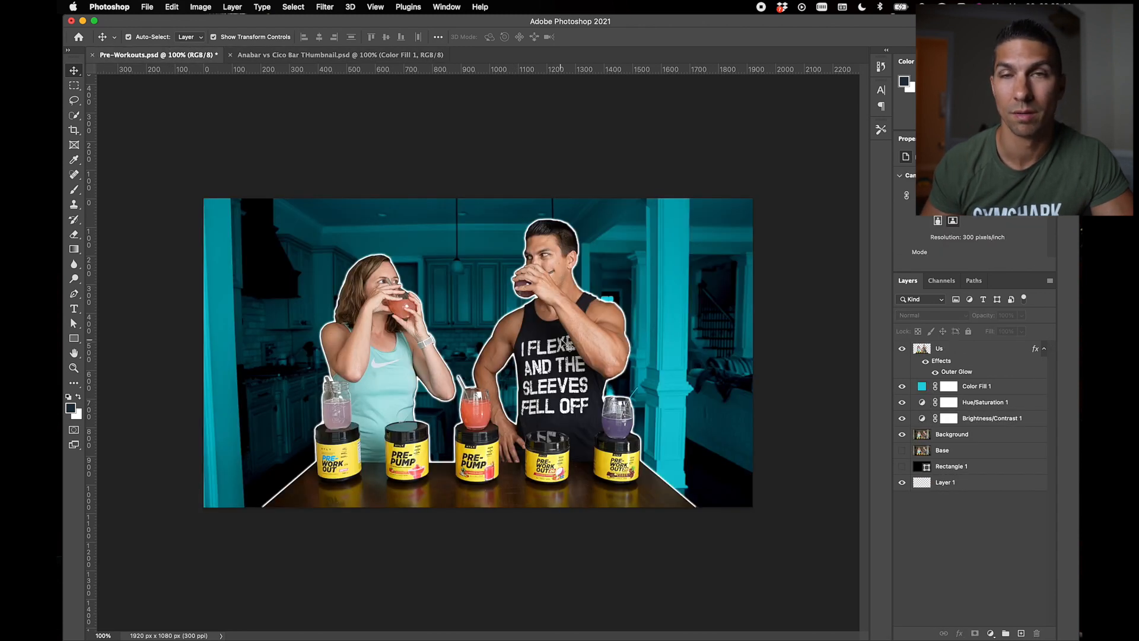
left_click(973, 403)
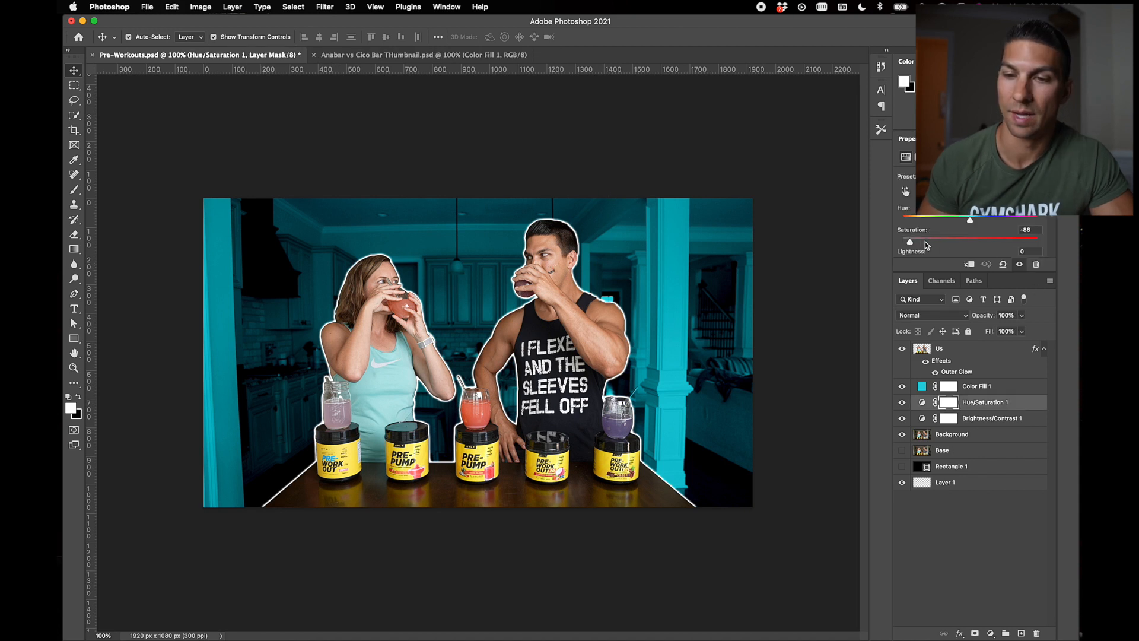
mouse_move(910, 242)
left_mouse_down()
mouse_move(963, 244)
mouse_move(853, 251)
mouse_move(910, 252)
left_mouse_up()
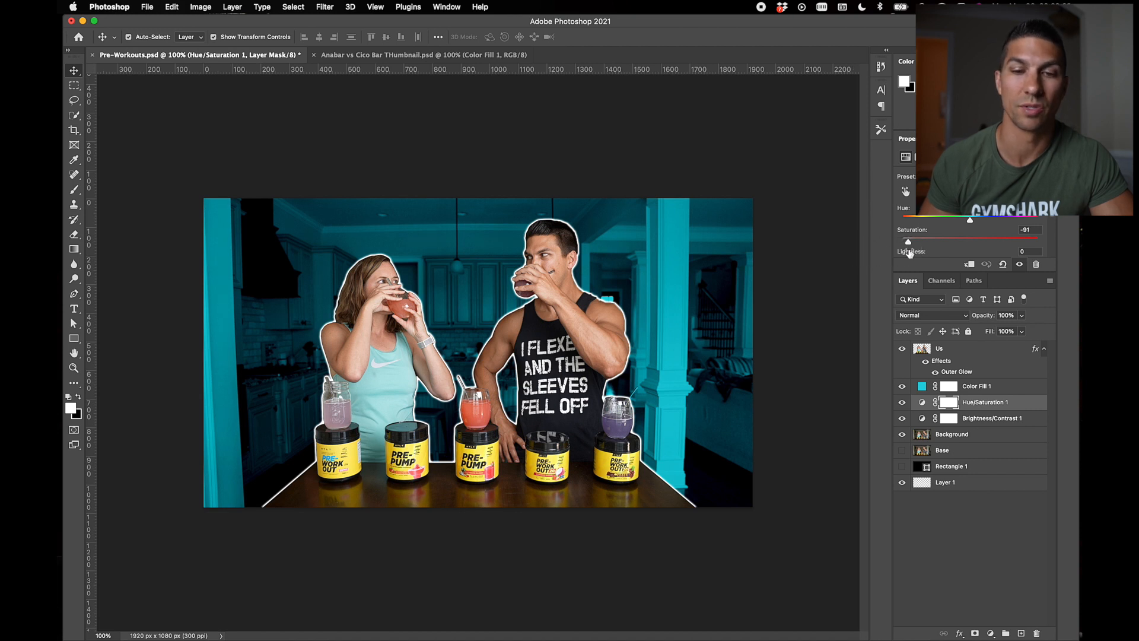
key("super+s")
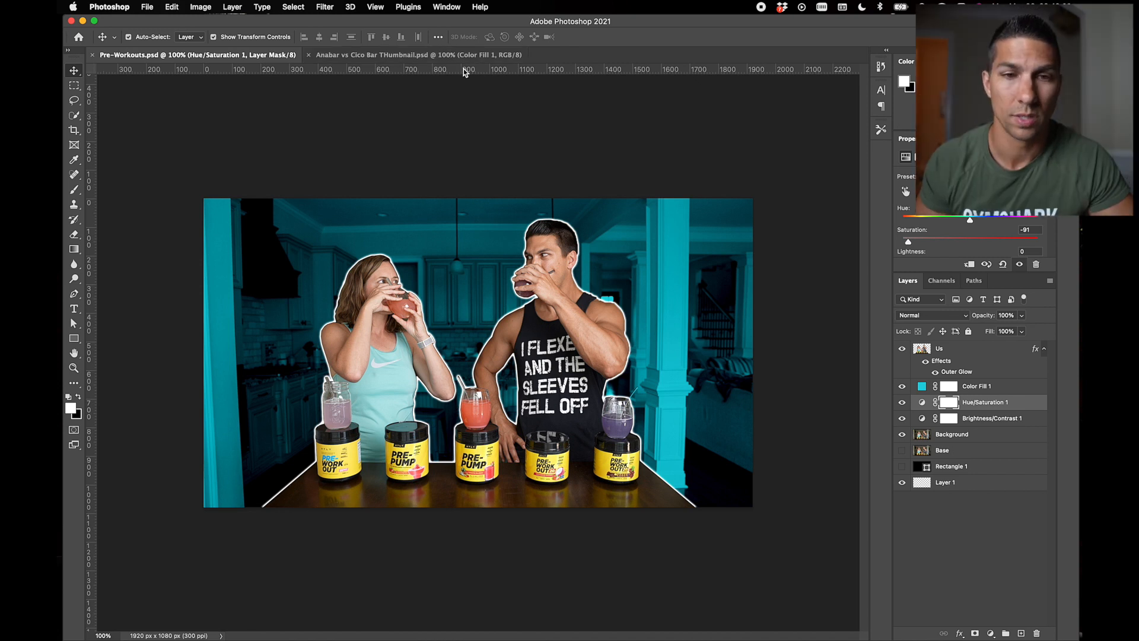
- Copy the "ANABAR vs CICO Bar" title layer from the Anabar thumbnail into Pre-Workouts.psd
left_click(460, 55)
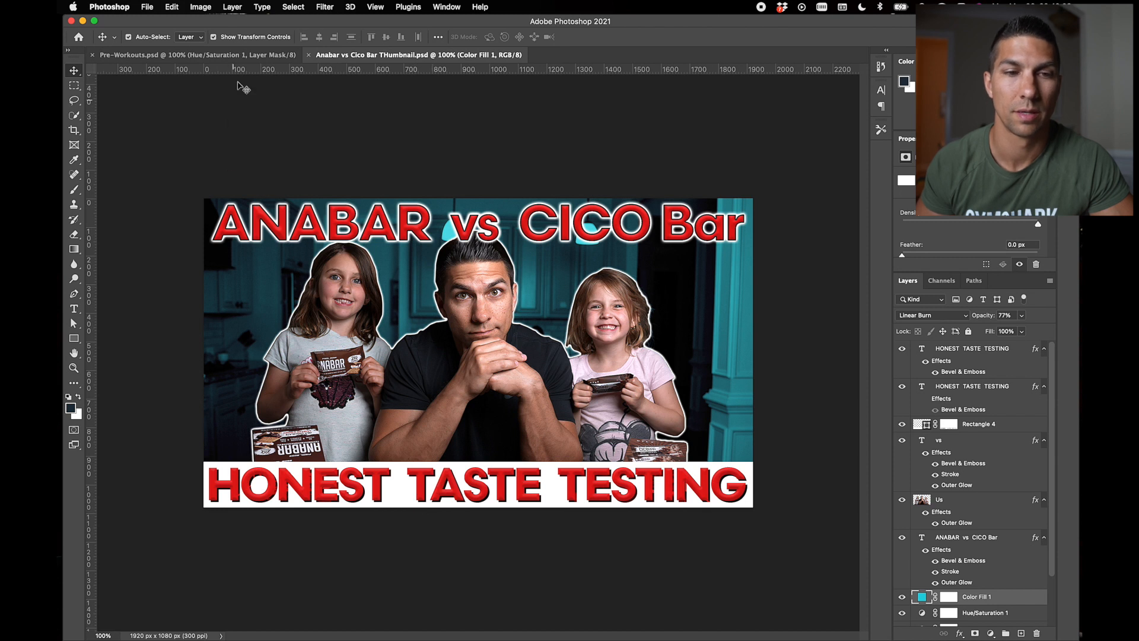
left_click(244, 56)
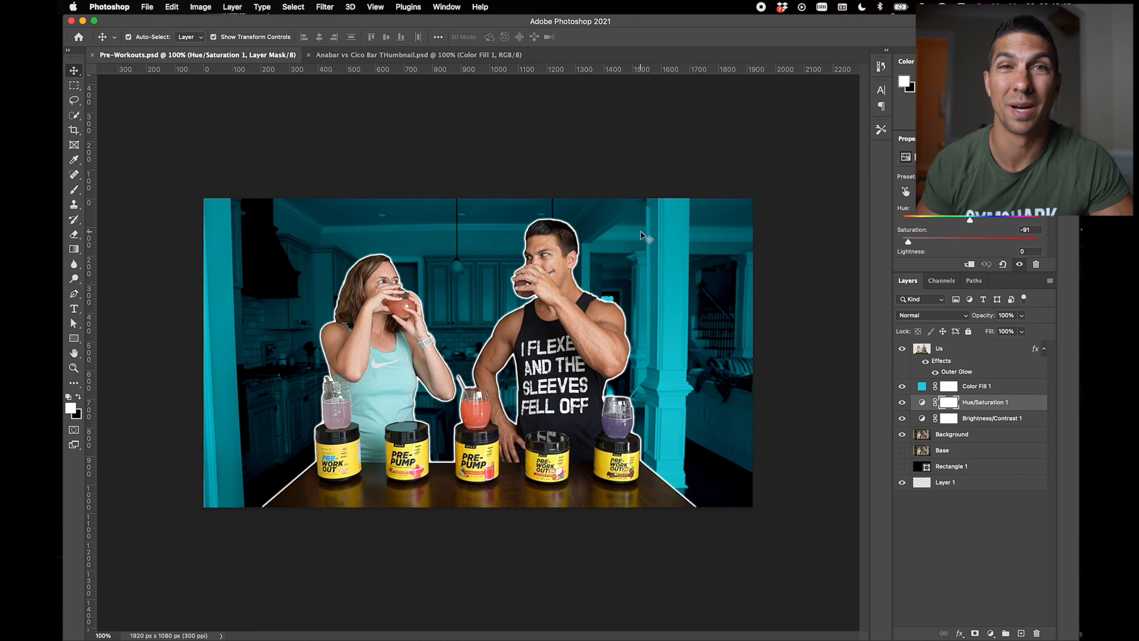
left_click(489, 56)
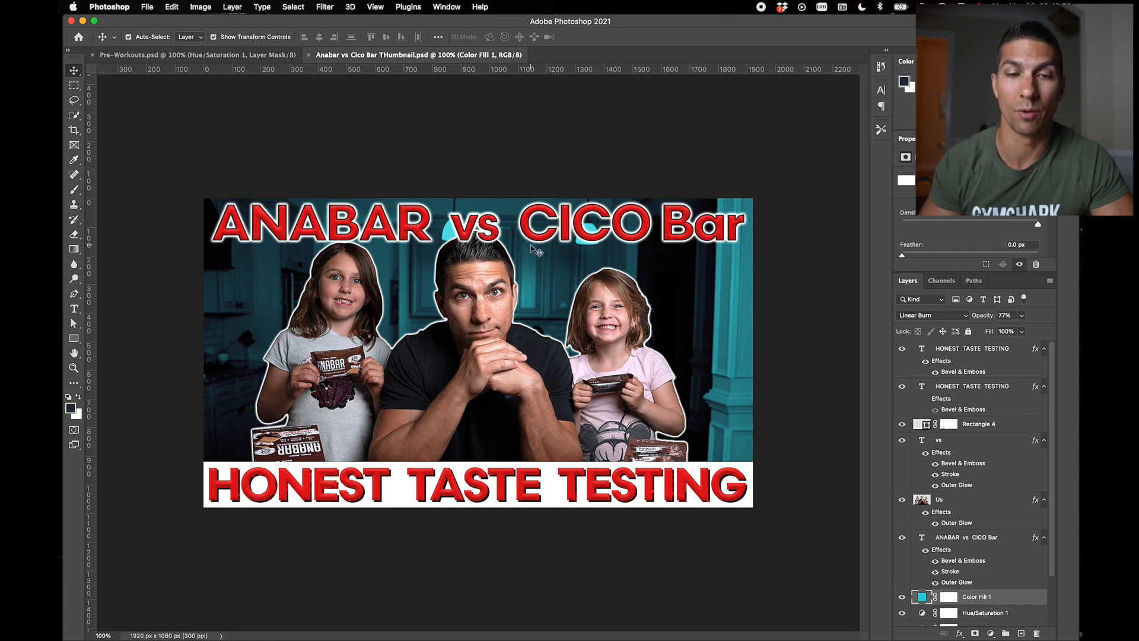
left_click(426, 228)
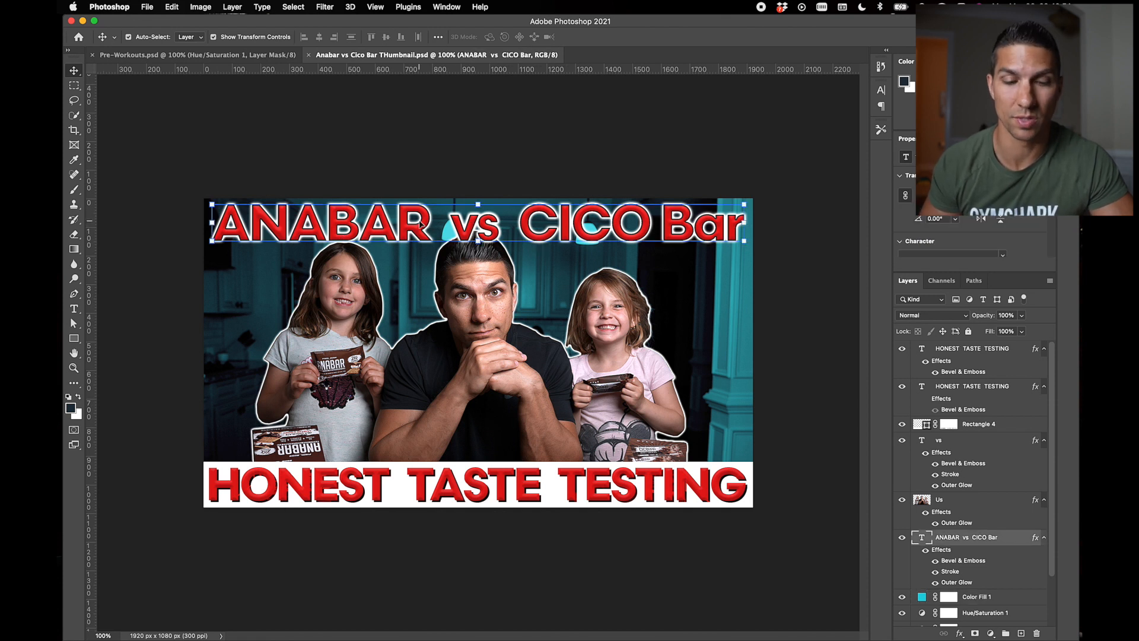
left_click(166, 58)
left_click_drag(167, 59, 308, 254)
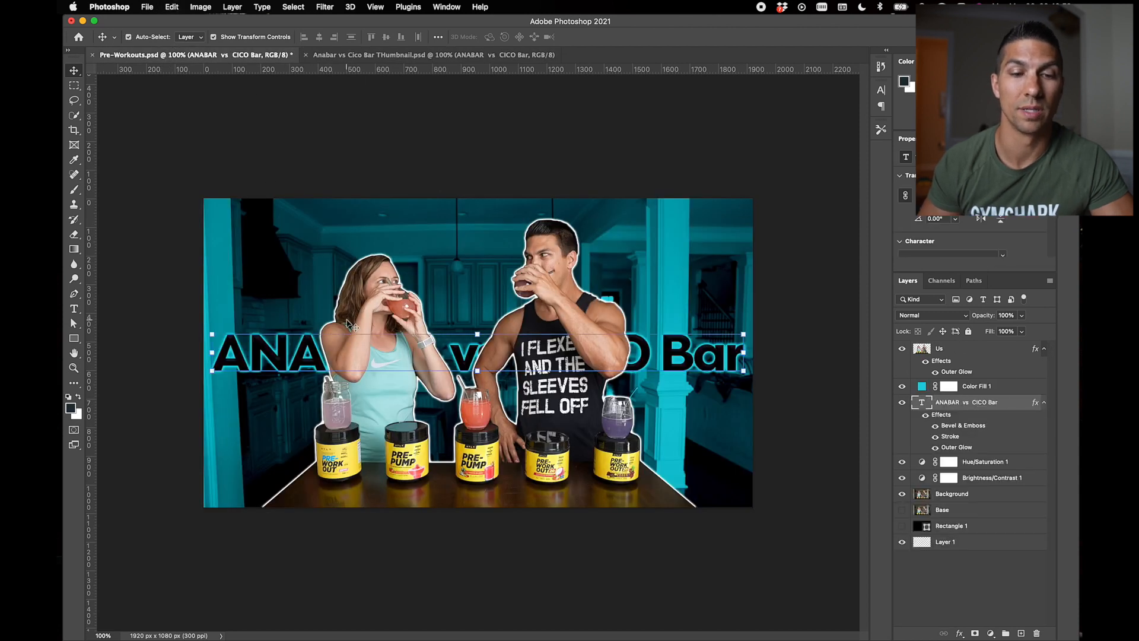
- Move the copied title layer above the Color Fill layer and place the title along the image's upper edge, behind the couple
left_click(969, 408)
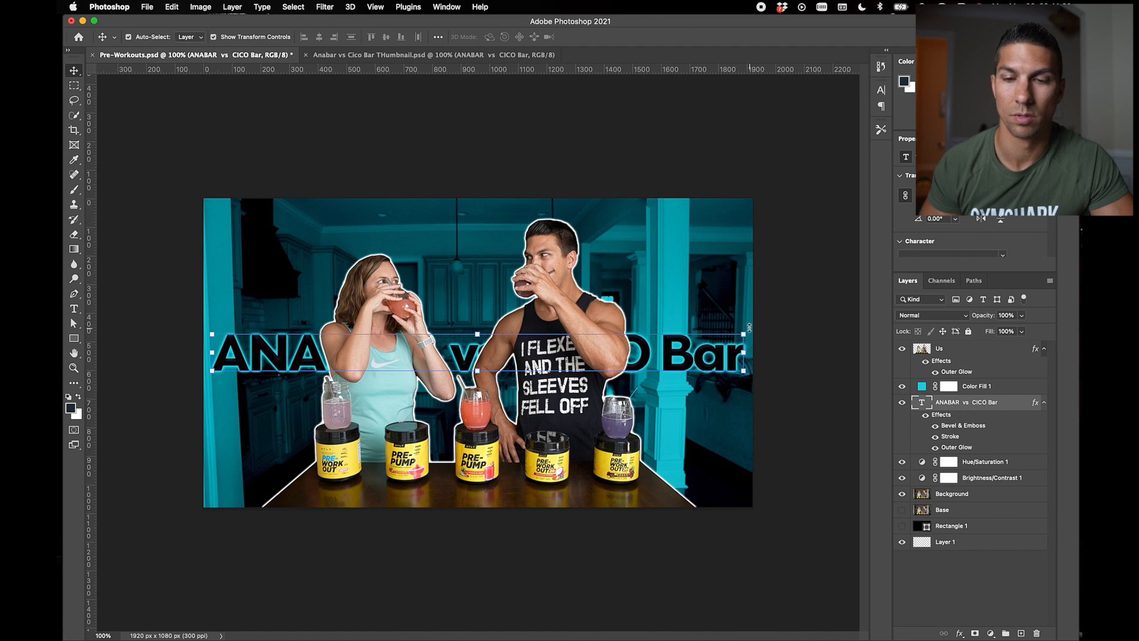
left_click_drag(682, 357, 676, 275)
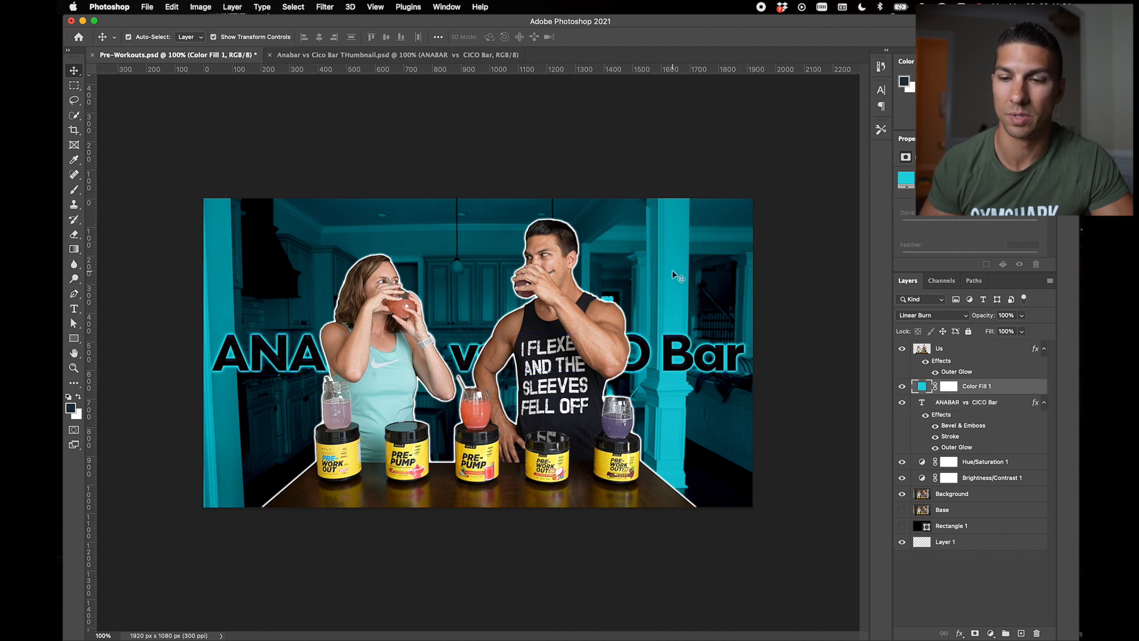
double_click(967, 403)
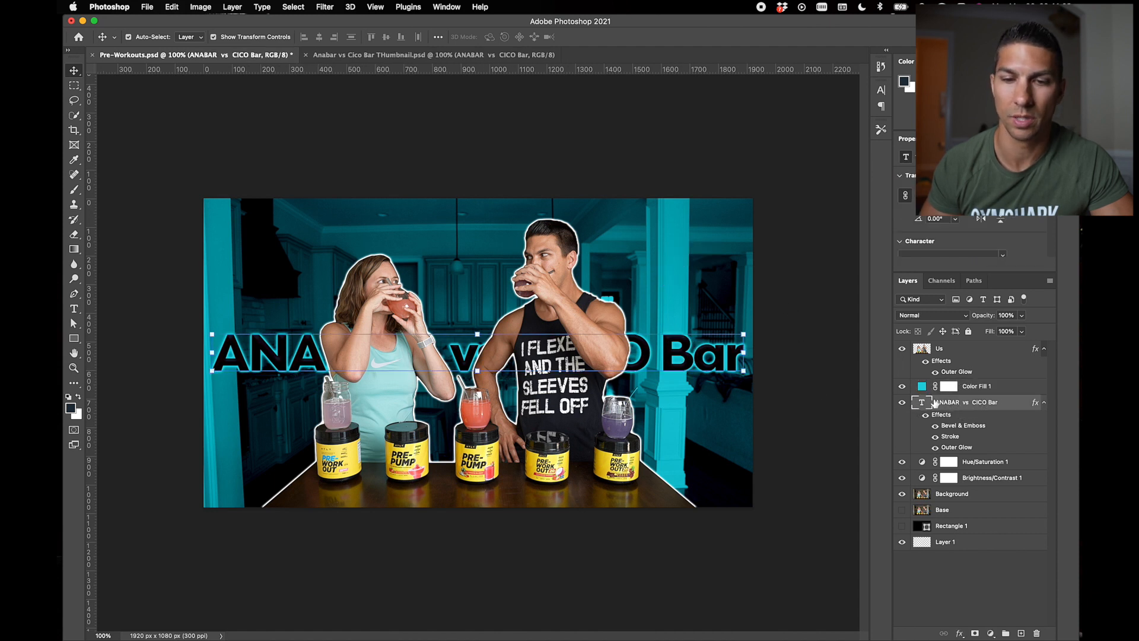
left_click_drag(1015, 404, 1006, 380)
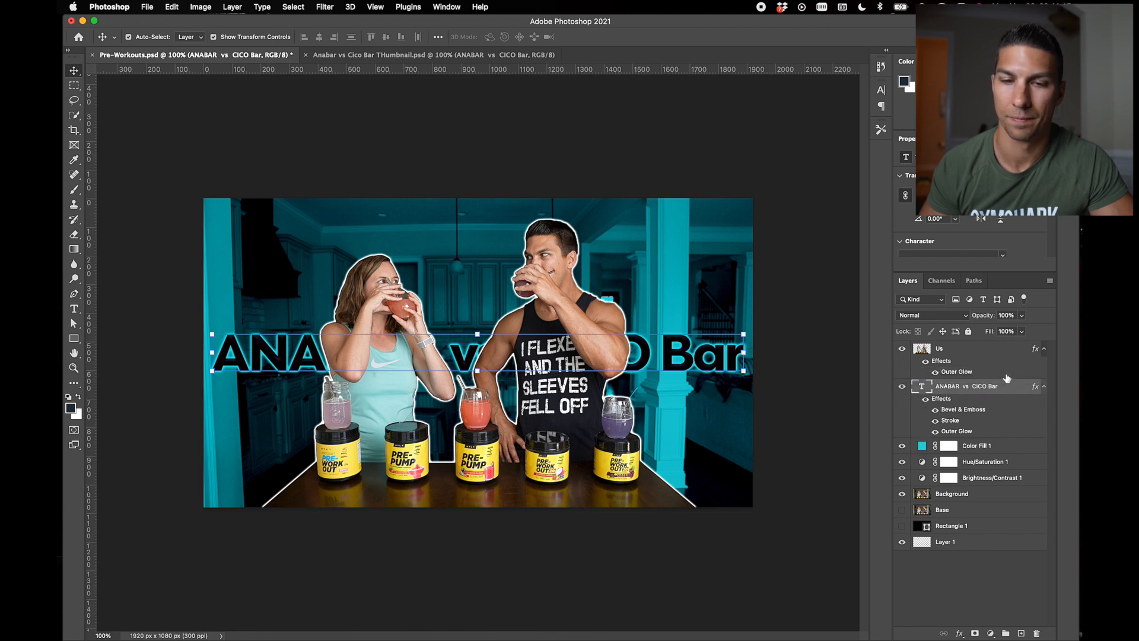
left_click_drag(674, 354, 669, 231)
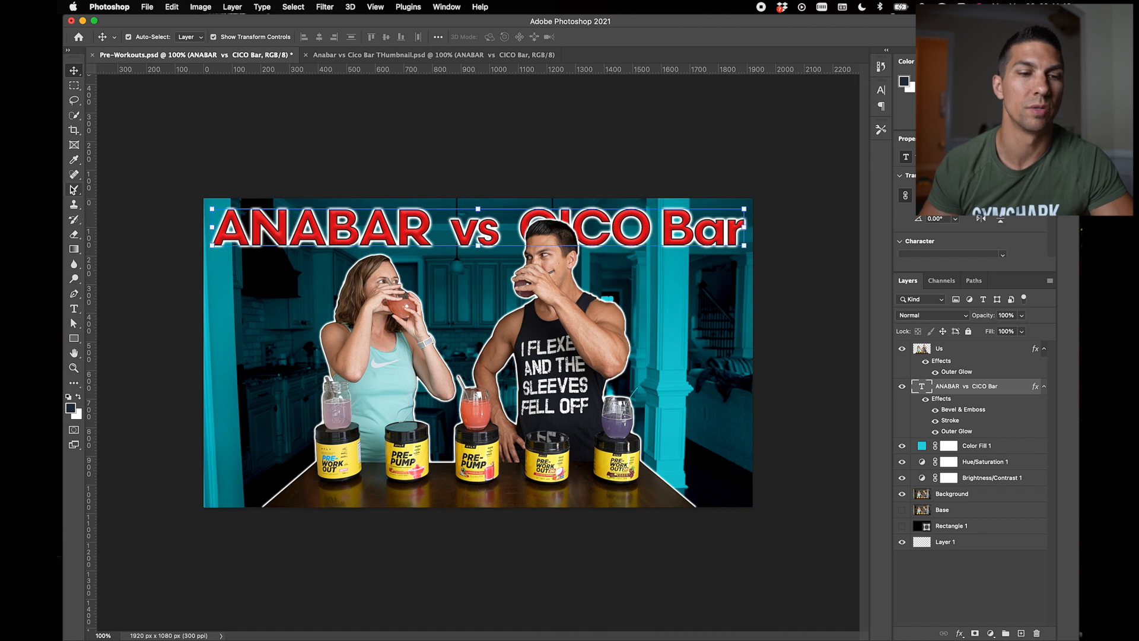
left_click(74, 310)
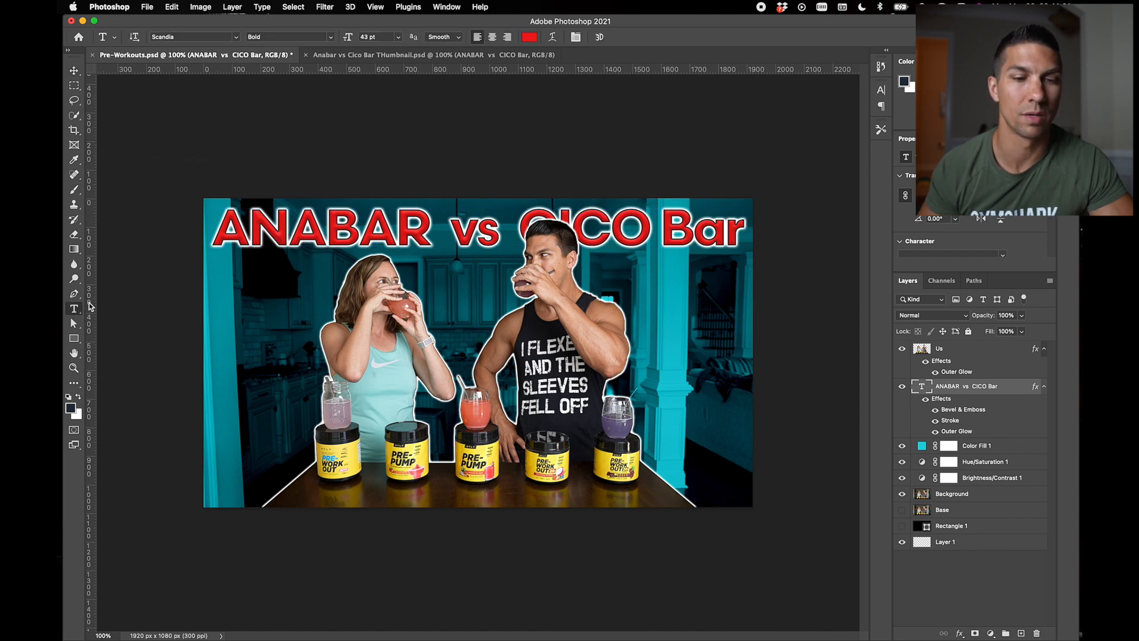
left_click(267, 329)
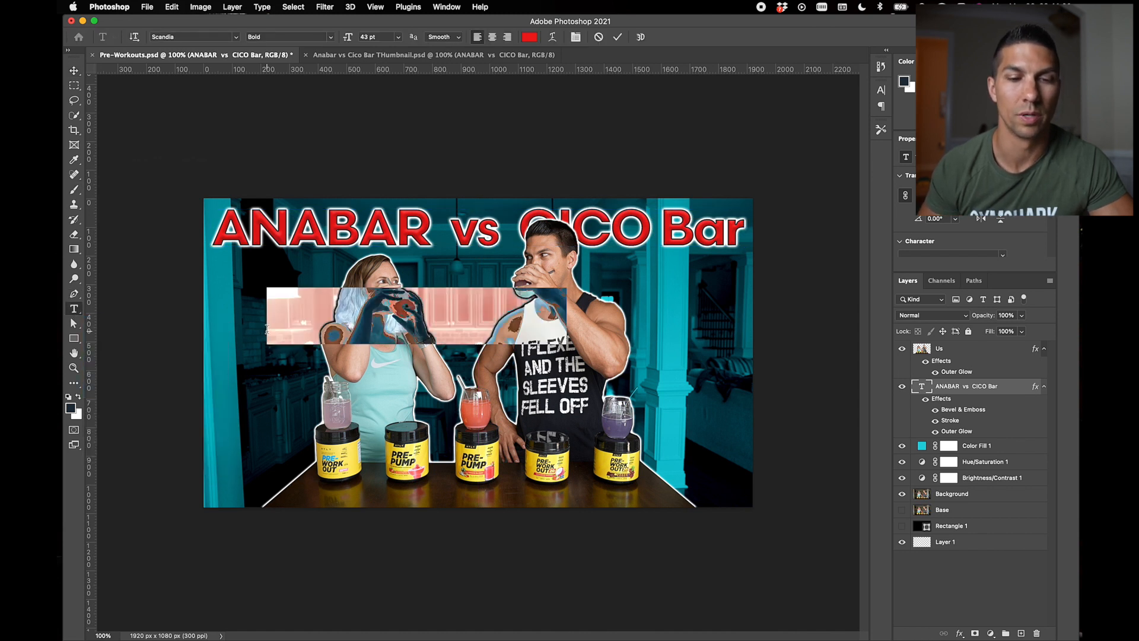
type("da")
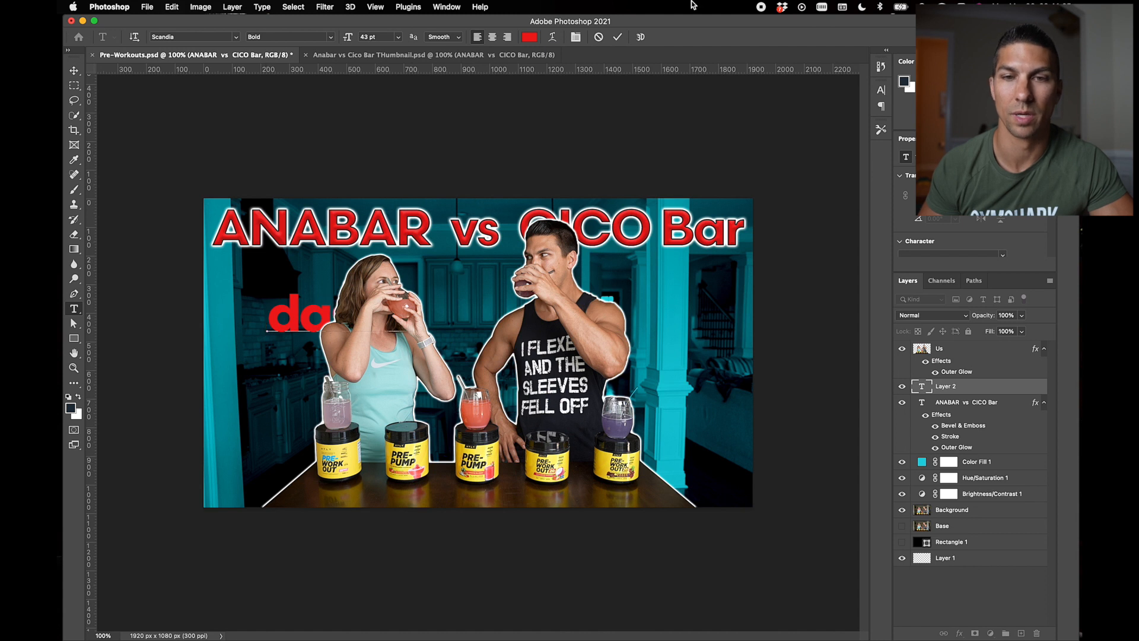
left_click(599, 36)
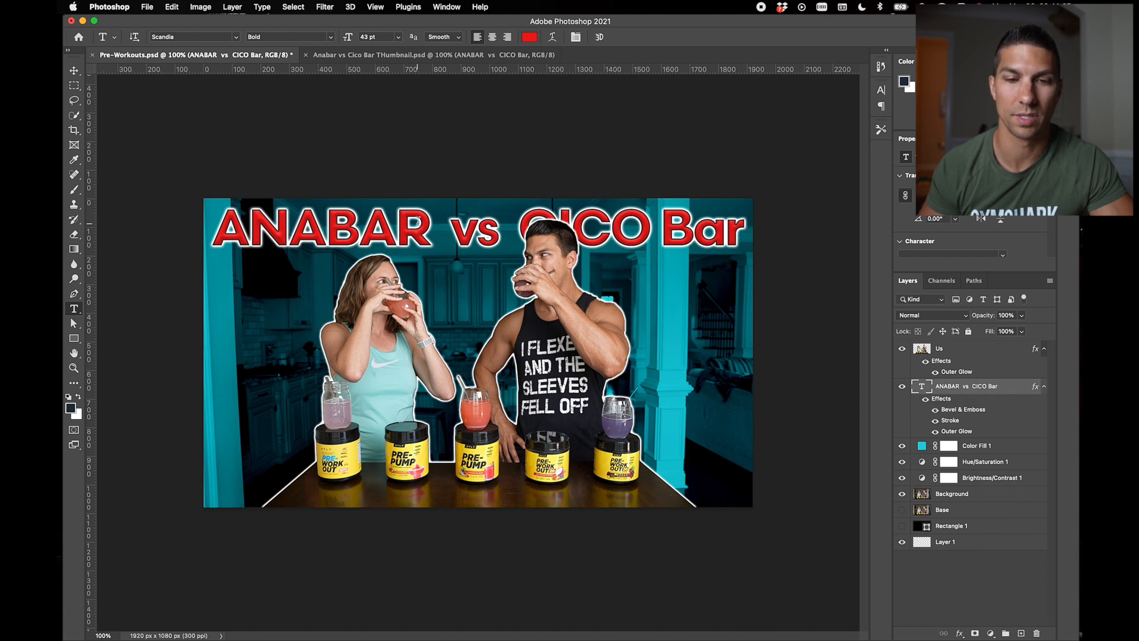
- Replace the copied title's text with "Honest Taste Testing"
triple_click(417, 221)
type("Hone")
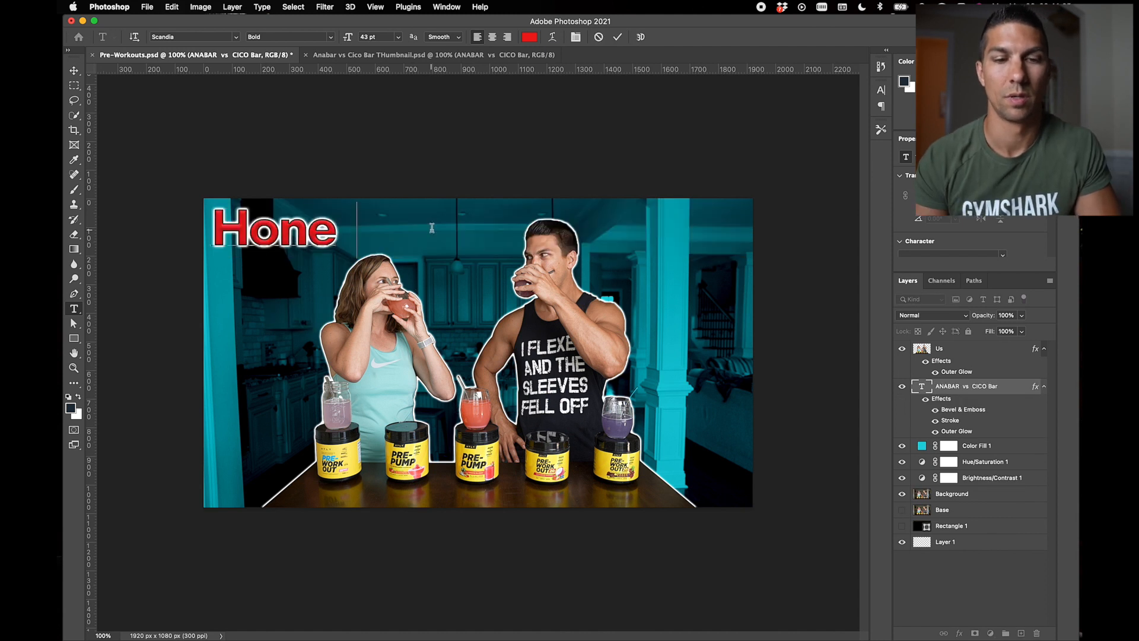
type("st Taste")
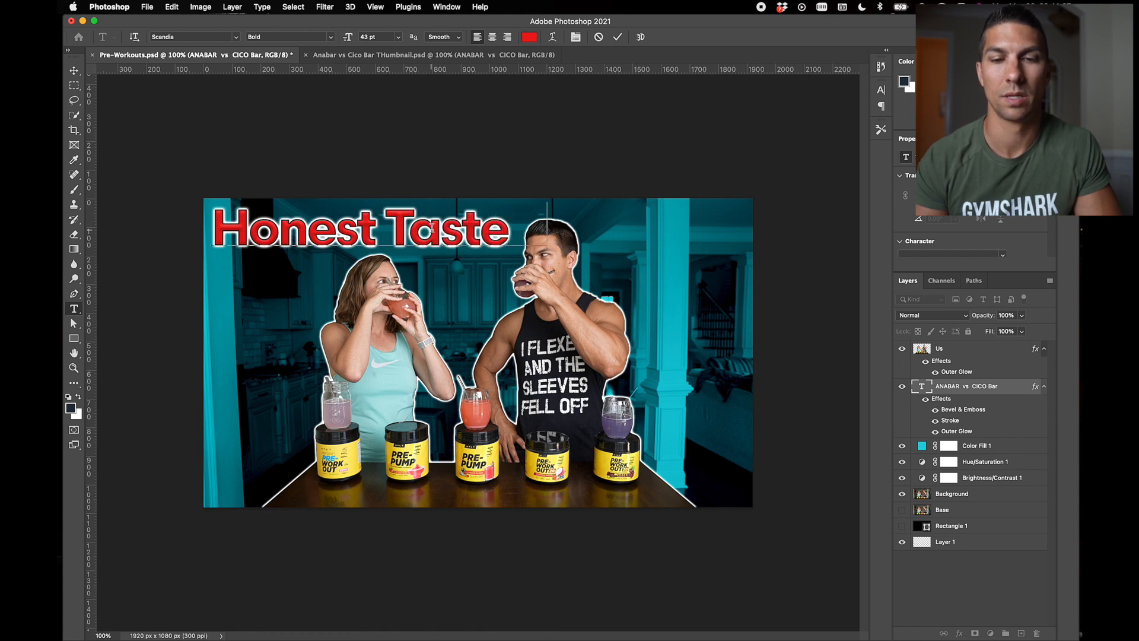
type(" Testing")
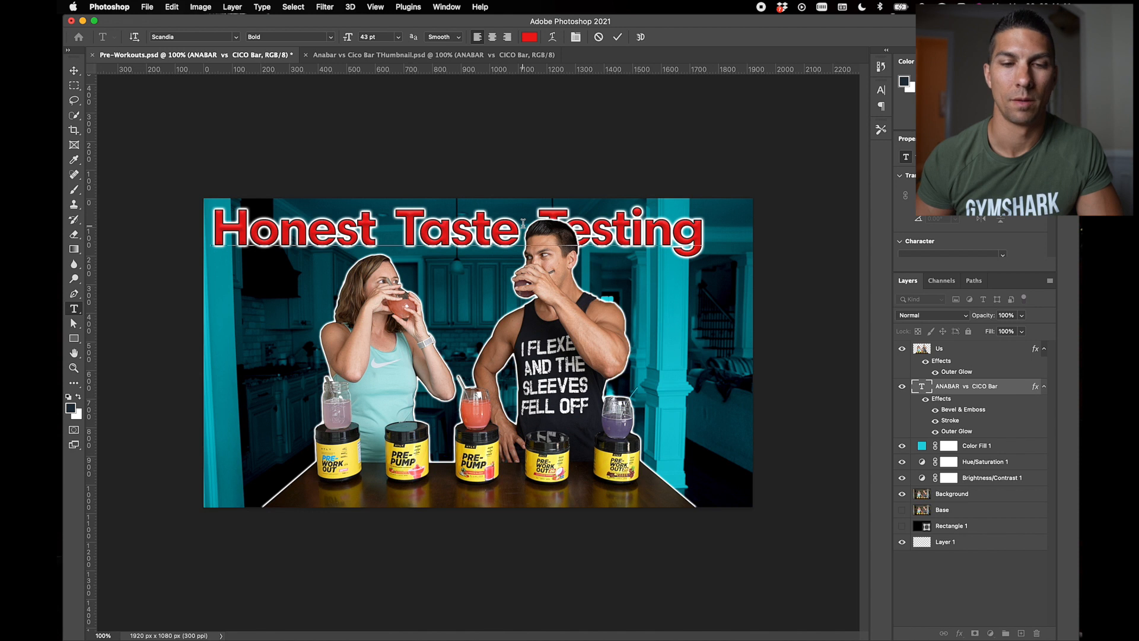
- Set the "Honest Taste Testing" title's font size to 47 pt and shift it slightly down along the image's upper edge
triple_click(475, 223)
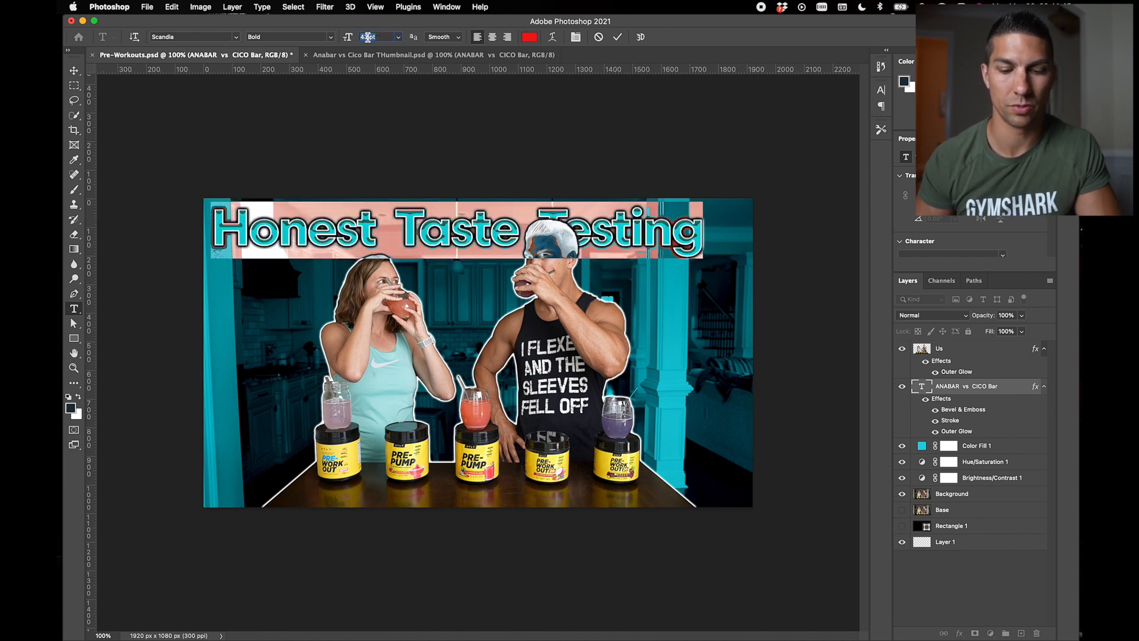
type("46")
key("Return")
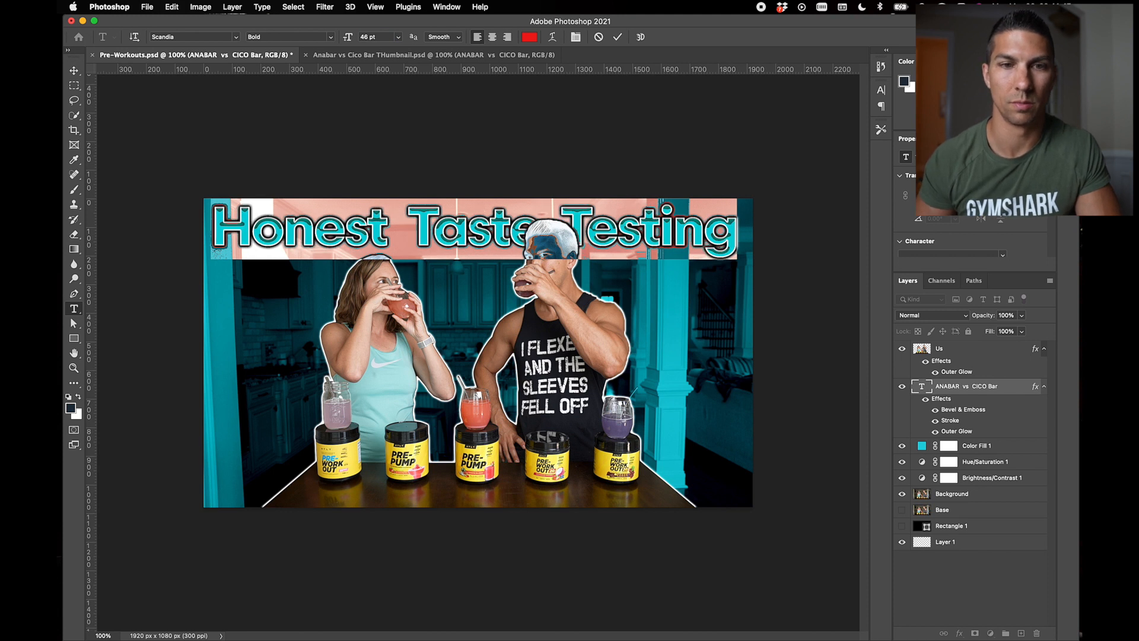
type("47")
key("Return")
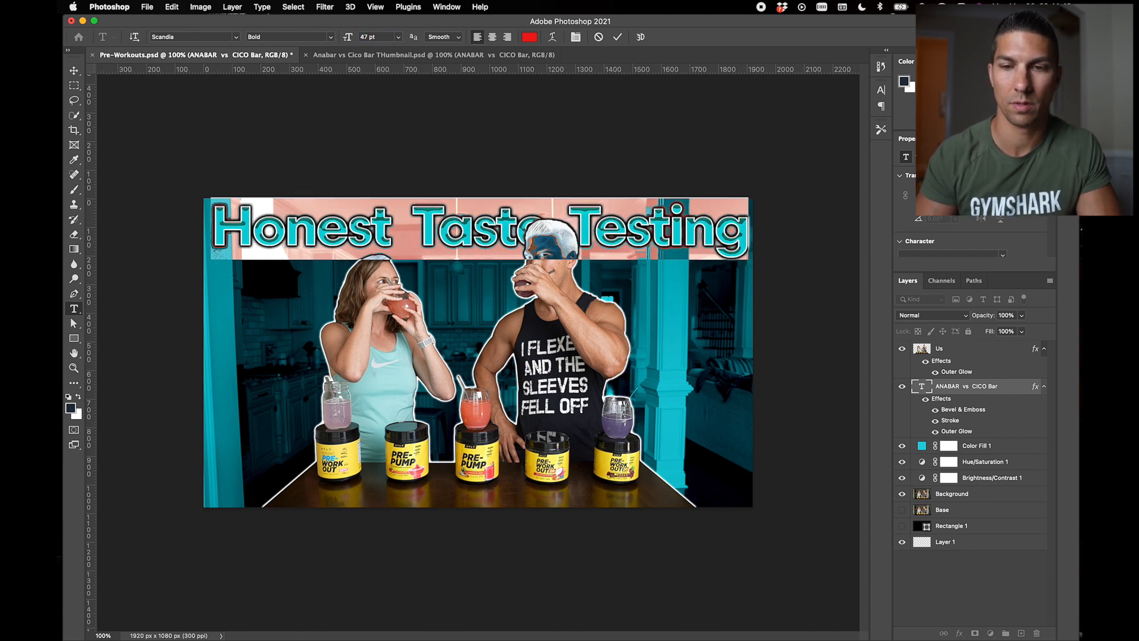
left_click(618, 36)
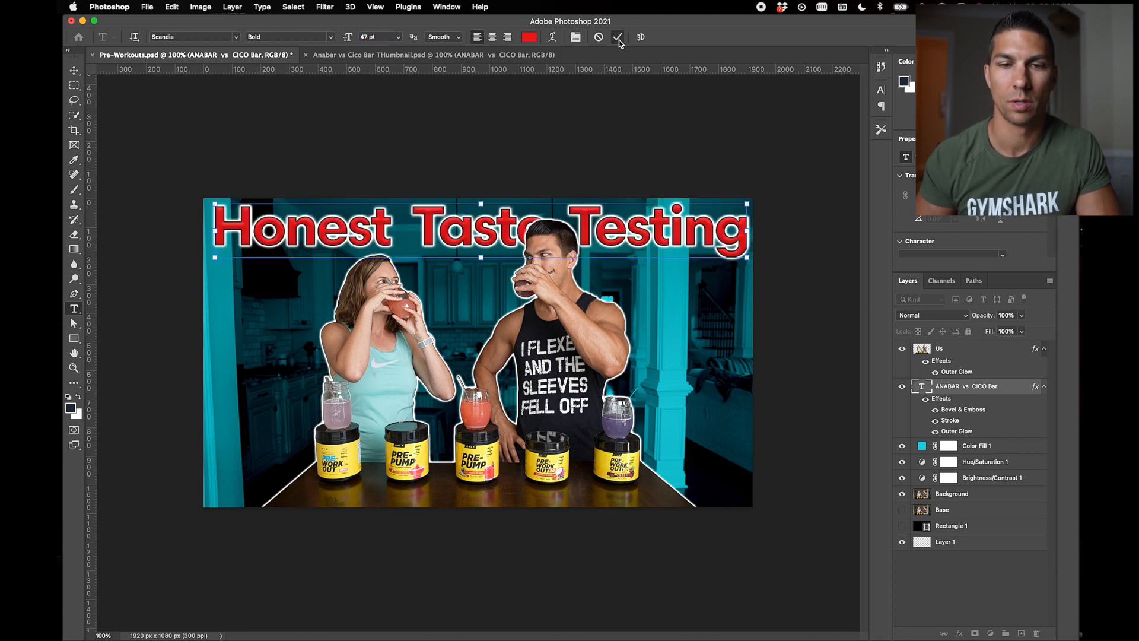
key("v")
left_click_drag(492, 236, 488, 240)
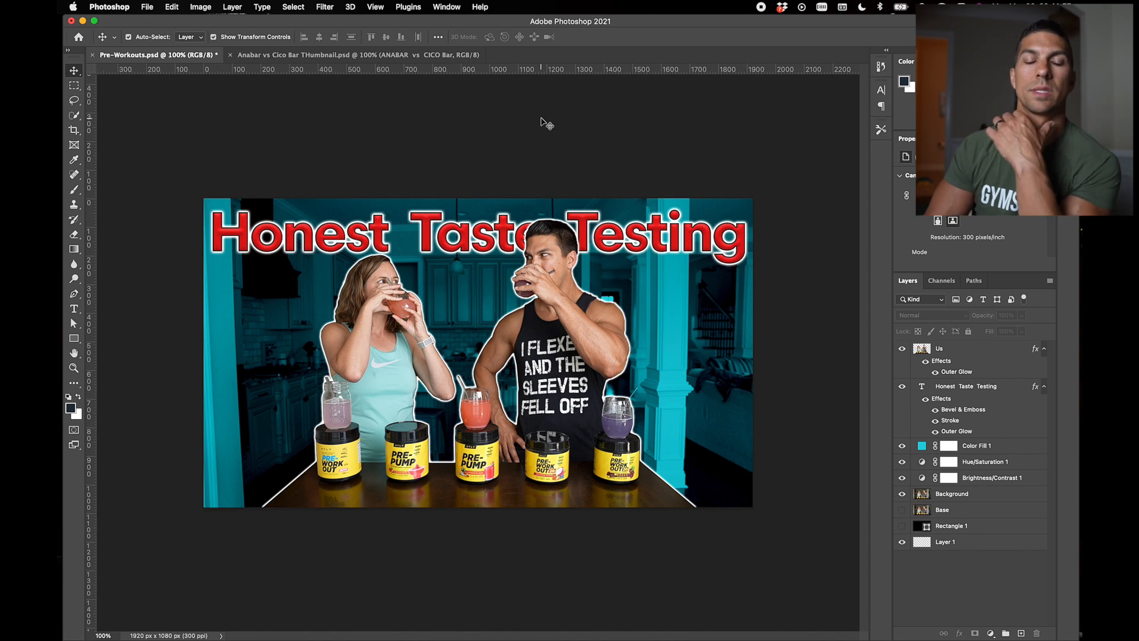
- Remove the extra space between "Honest" and "Taste" in the title and commit the text edit
double_click(415, 237)
left_click(416, 233)
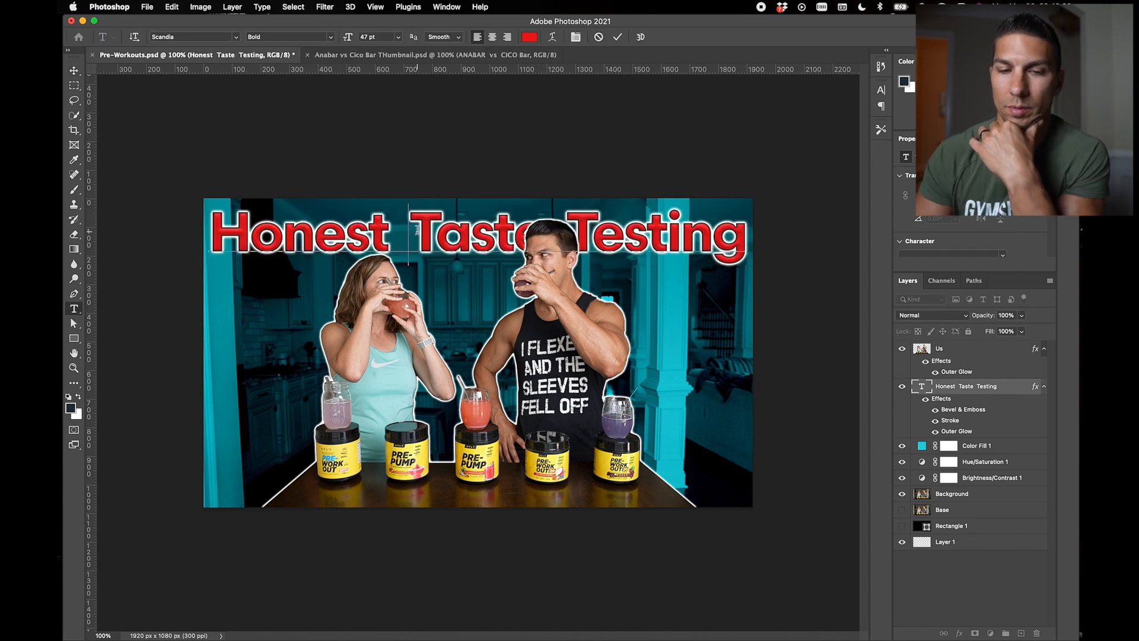
key("BackSpace")
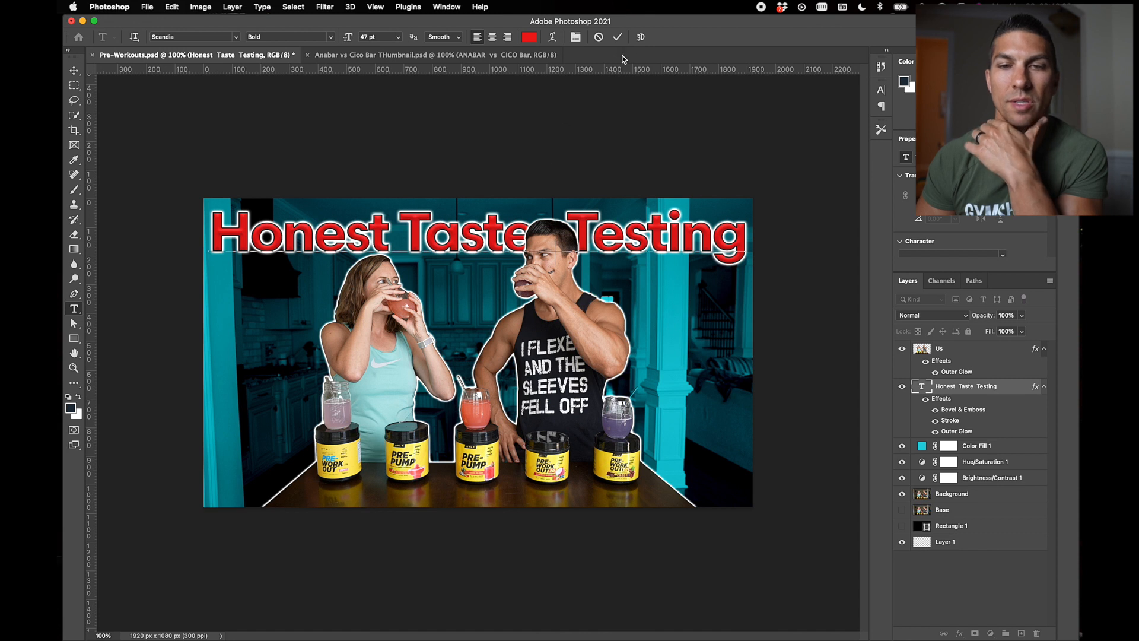
left_click(617, 37)
key("v")
left_click(649, 119)
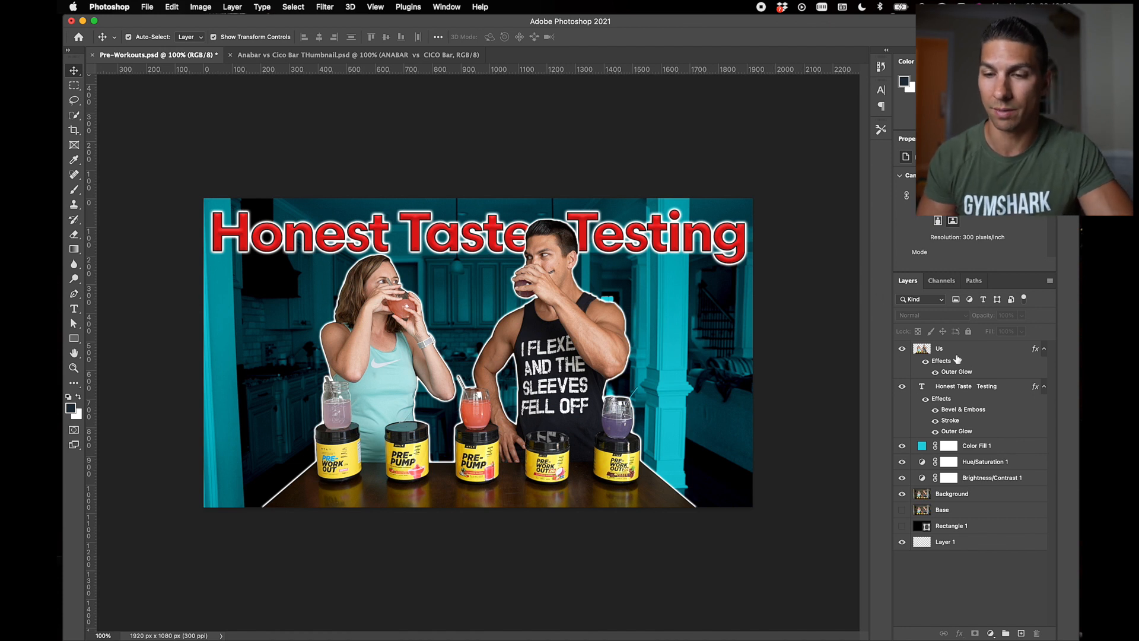
- Set the title layer's Bevel & Emboss to 230% depth, 32 px size and 3 px soften
double_click(961, 410)
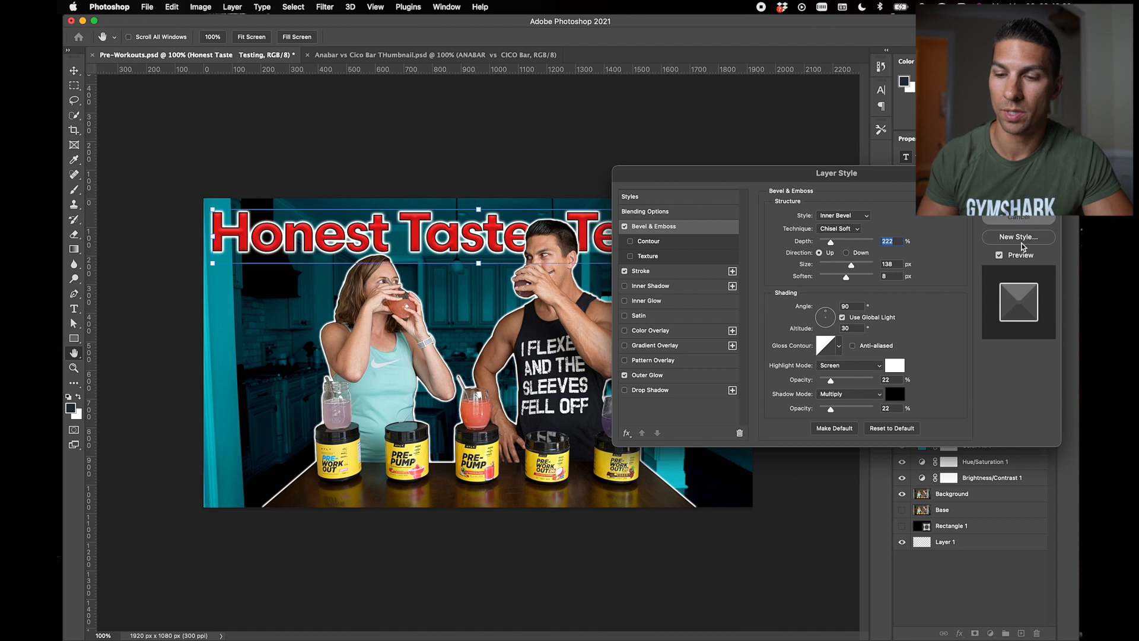
left_click(1027, 221)
left_click(960, 633)
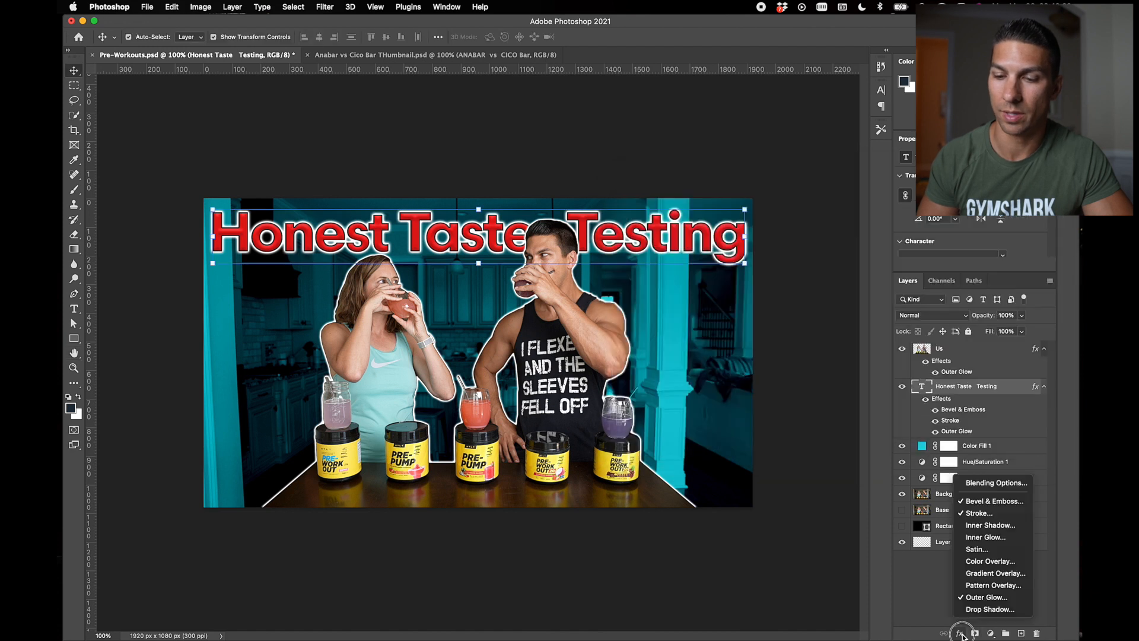
left_click(981, 504)
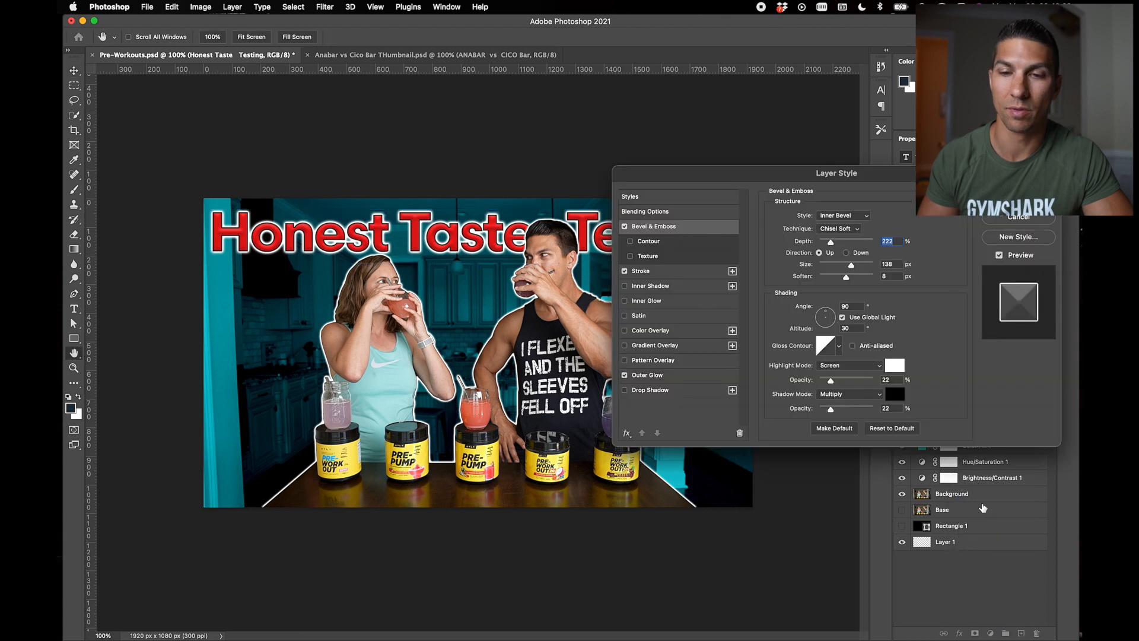
mouse_move(836, 245)
left_mouse_down()
mouse_move(860, 244)
mouse_move(831, 243)
mouse_move(830, 267)
left_mouse_up()
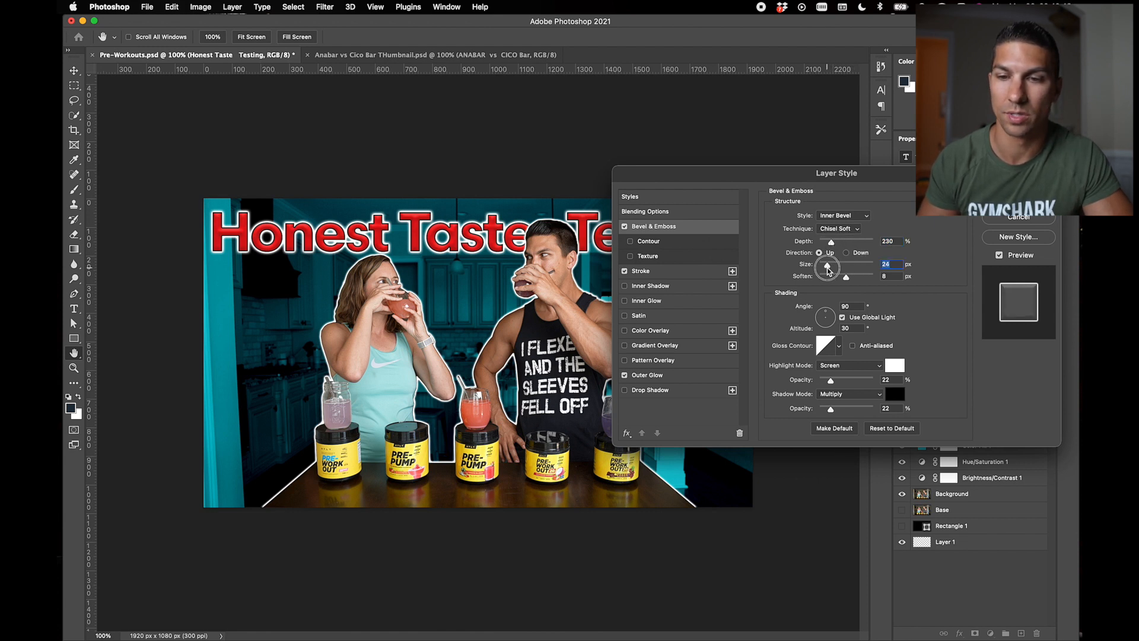
left_click(827, 278)
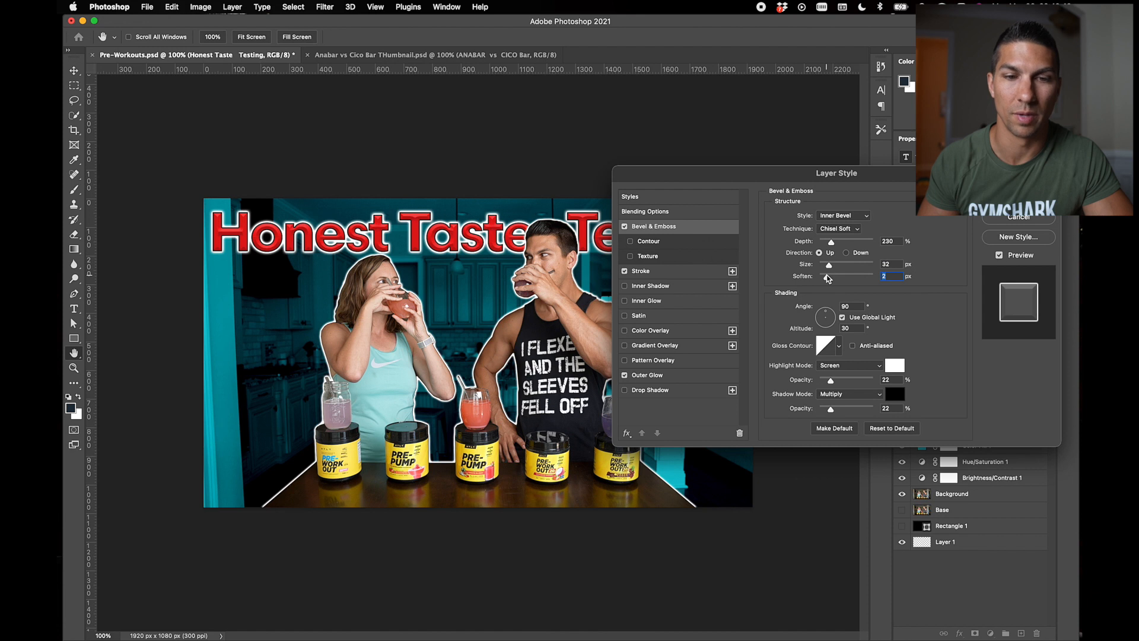
left_click_drag(827, 277, 828, 278)
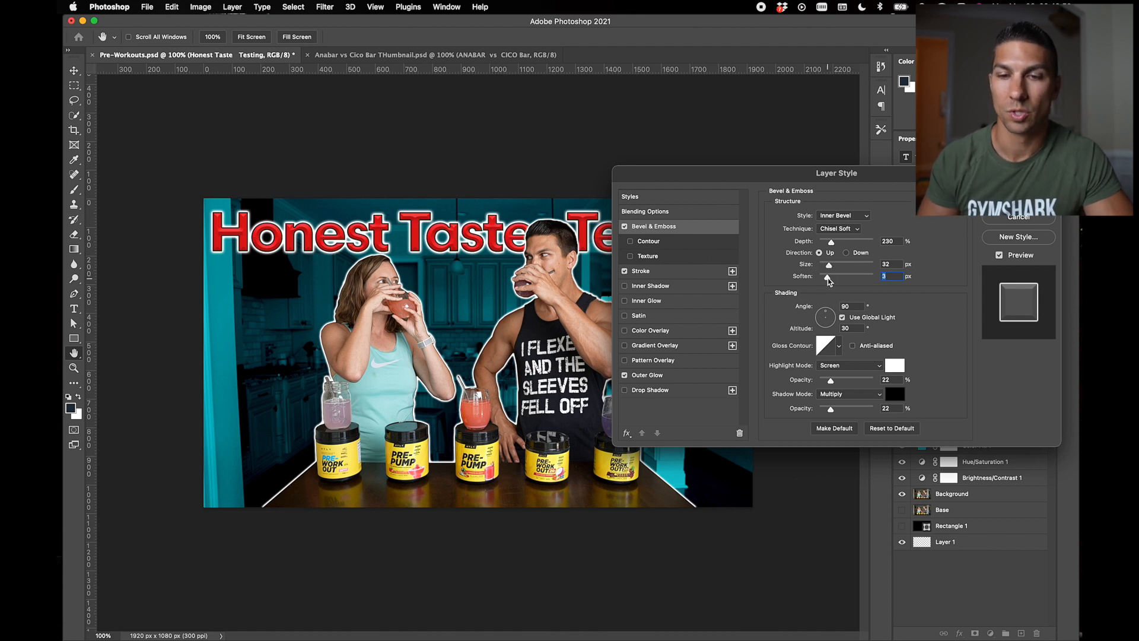
- Review the title's Stroke settings, compare its Outer Glow off and on, and accept the layer style
left_click(642, 271)
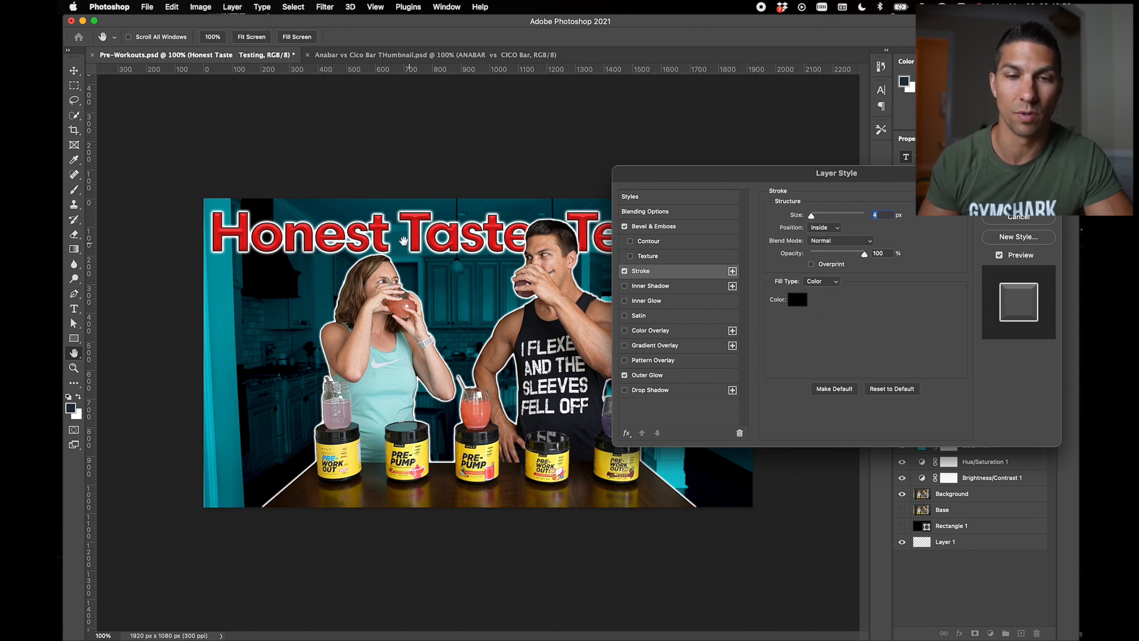
left_click(624, 271)
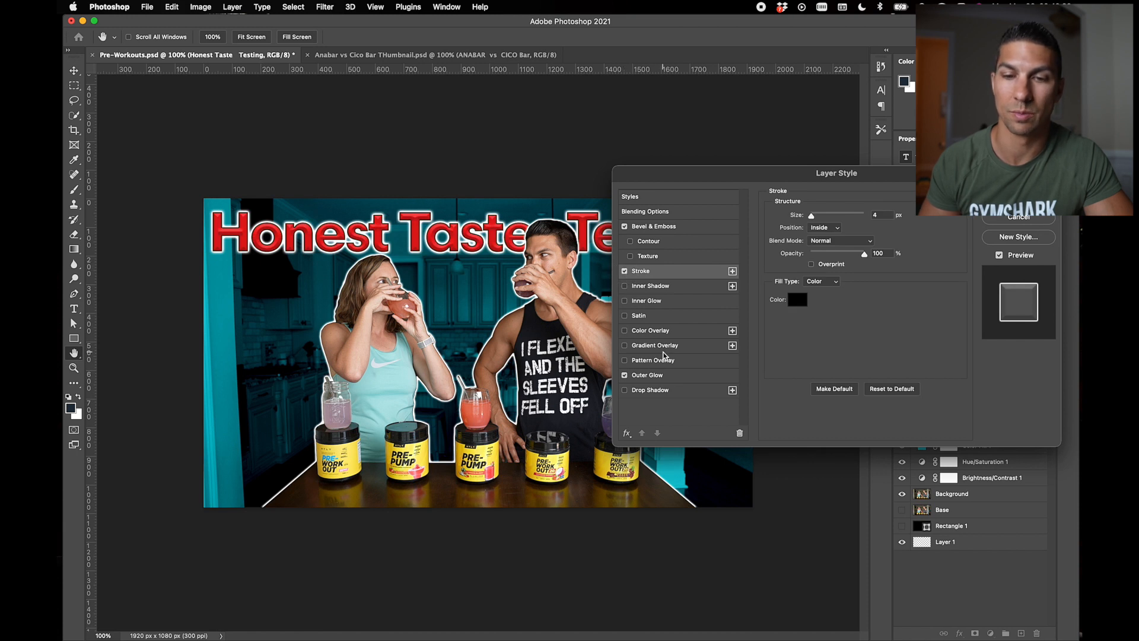
left_click(648, 375)
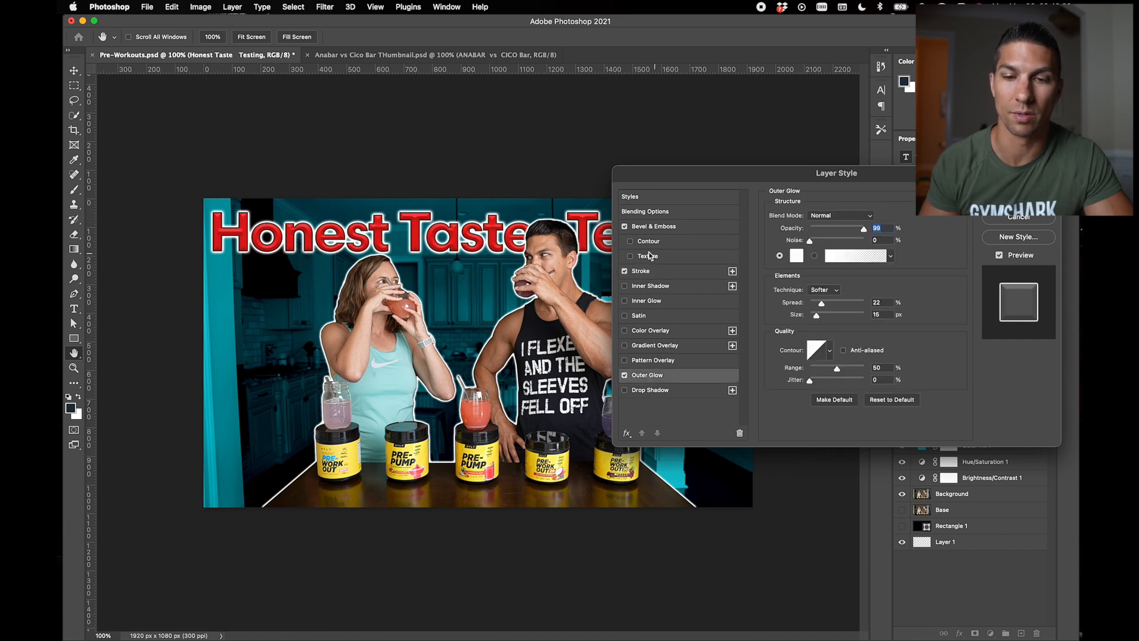
left_click(624, 375)
left_click(624, 375)
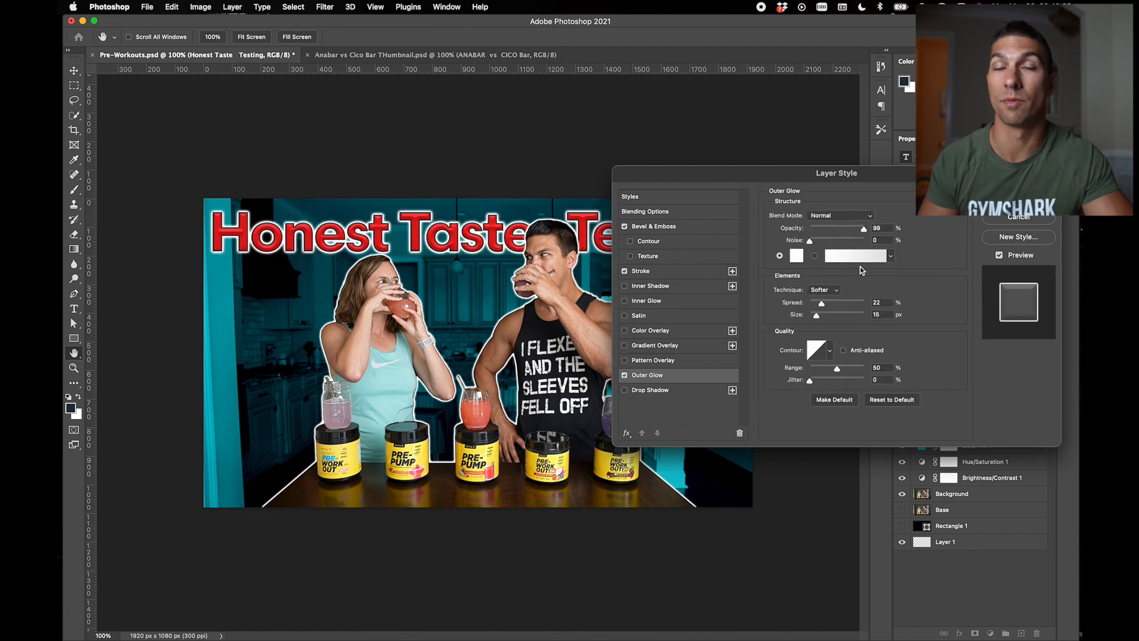
key("Return")
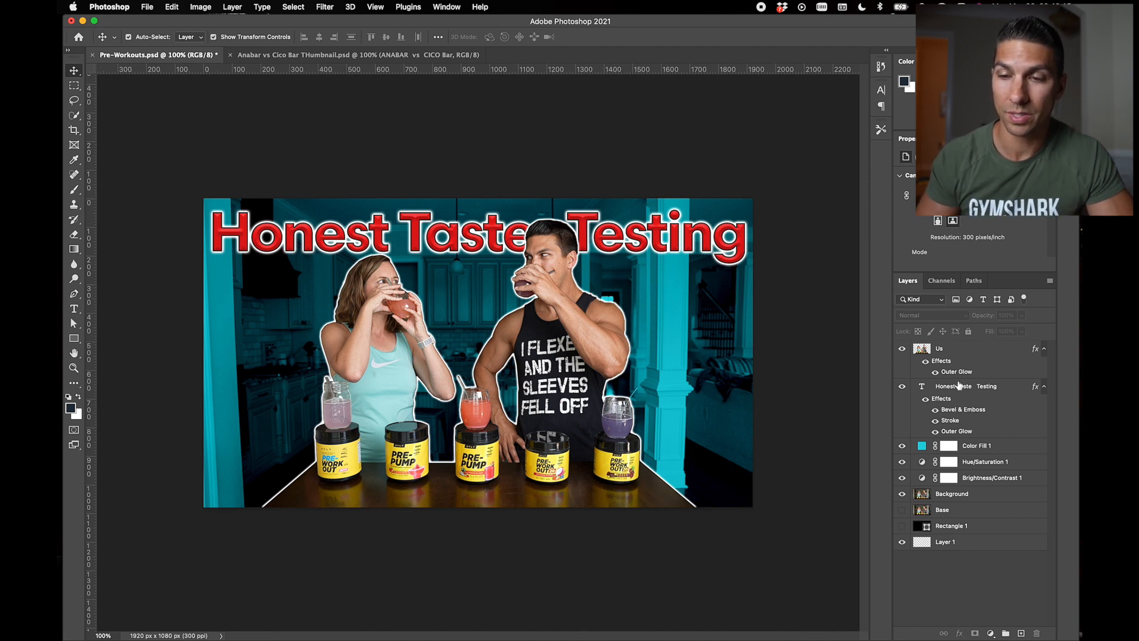
- Enlarge the layers from Us down to Base, excluding the title, to just over 112% so they extend past the canvas edges
left_click(944, 352)
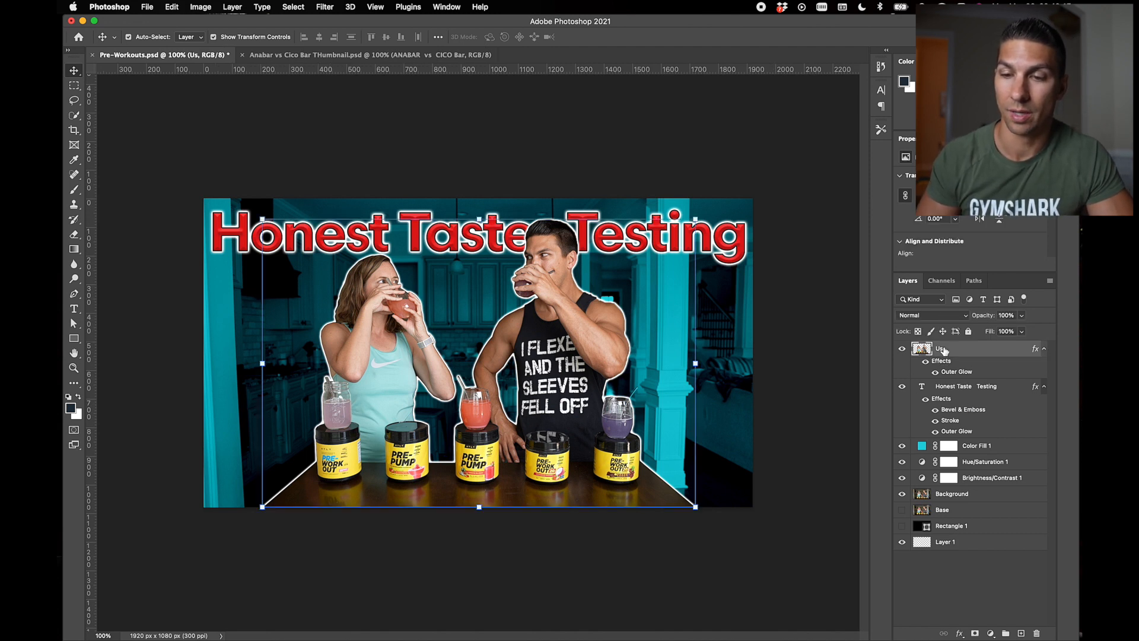
left_click(951, 514, "shift")
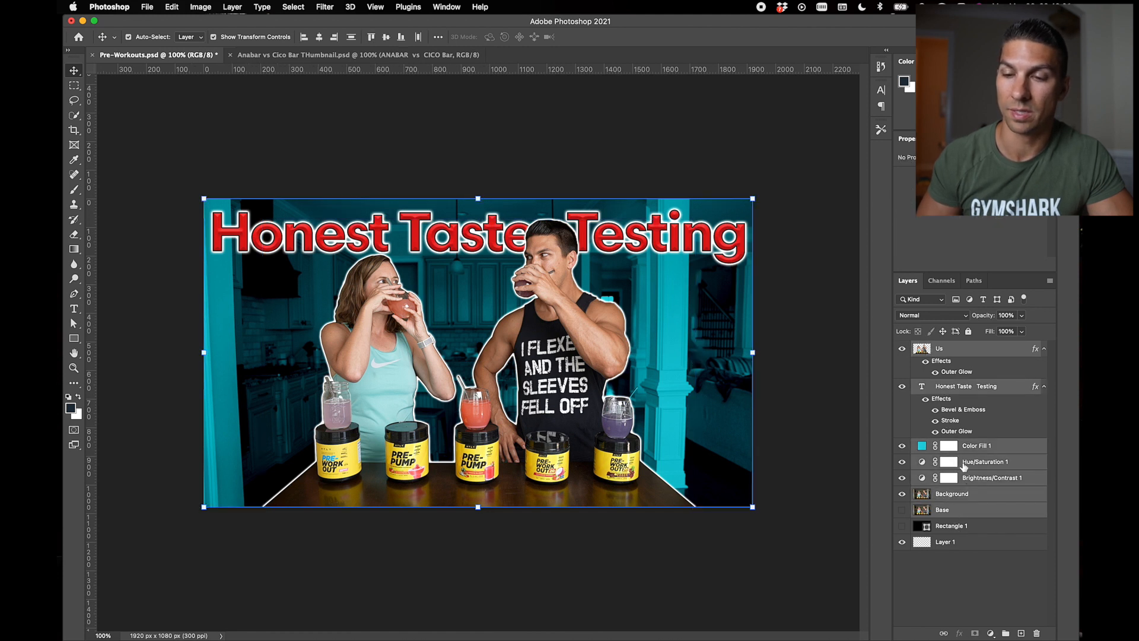
left_click(952, 392, "super")
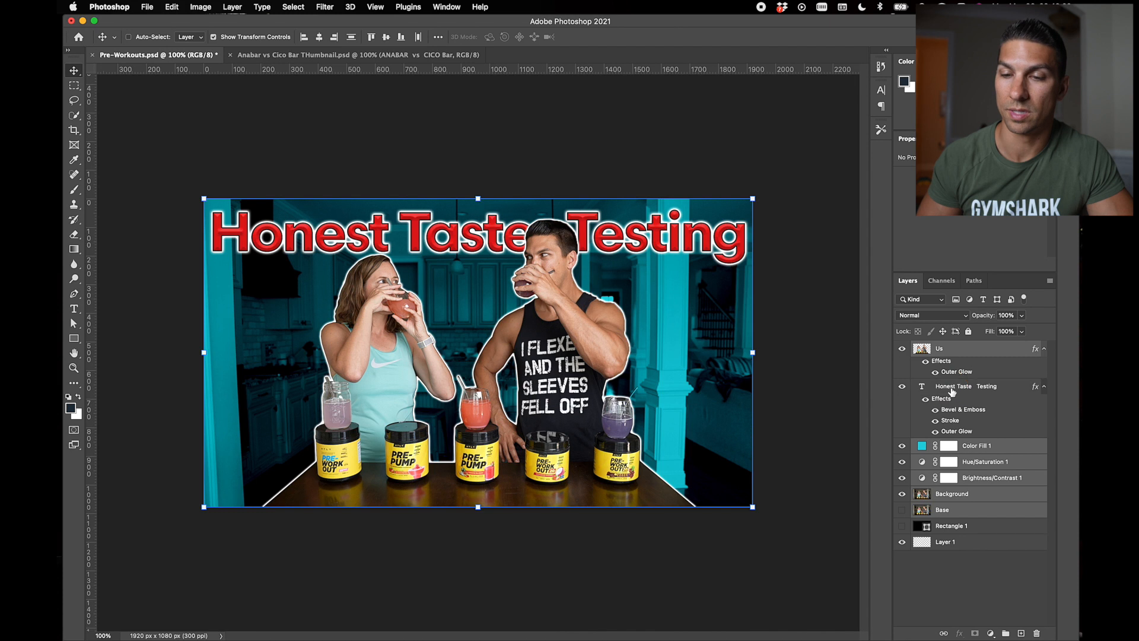
left_click(477, 195)
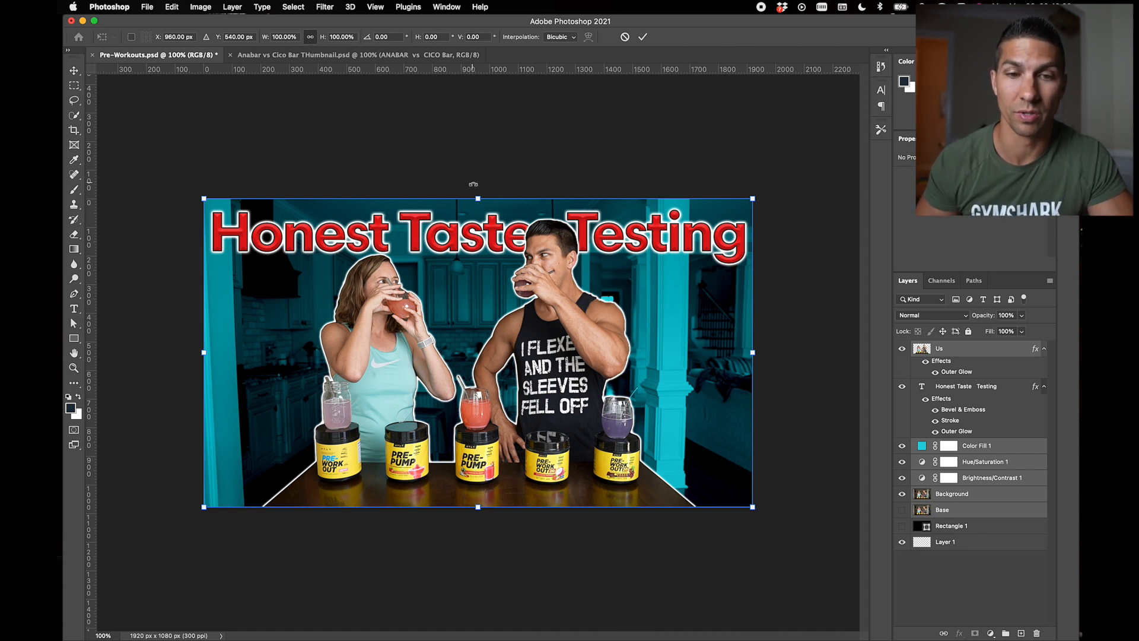
left_click_drag(477, 195, 481, 179)
left_click_drag(478, 508, 478, 526)
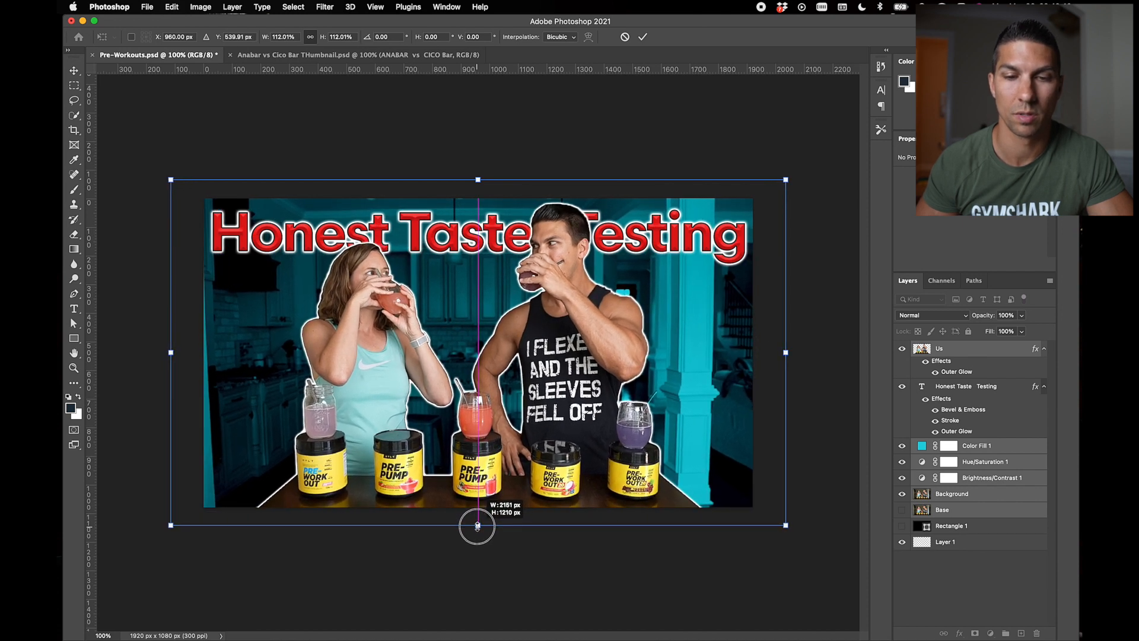
left_click_drag(478, 526, 478, 525)
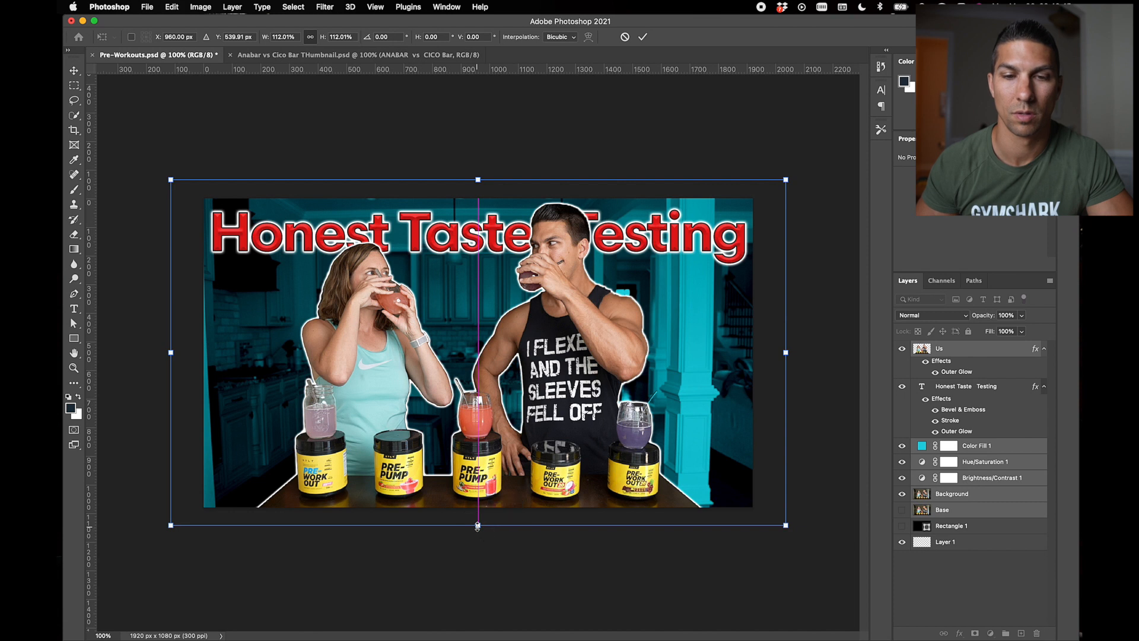
left_click_drag(478, 180, 479, 175)
left_click_drag(478, 183, 478, 182)
key("shift+Down")
key("Return")
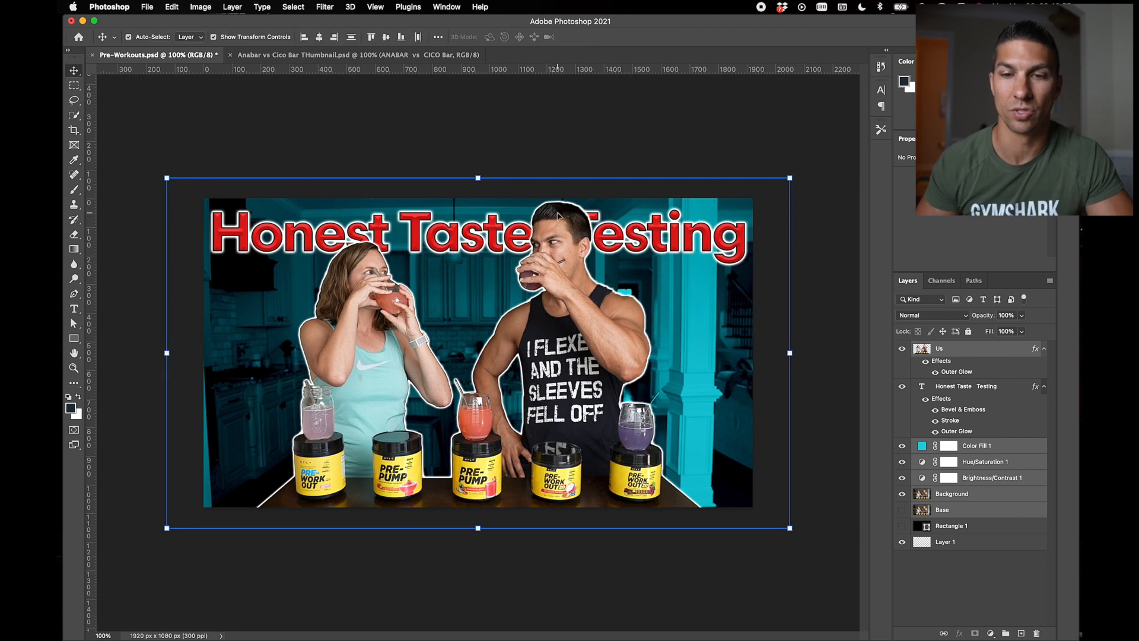
left_click(462, 113)
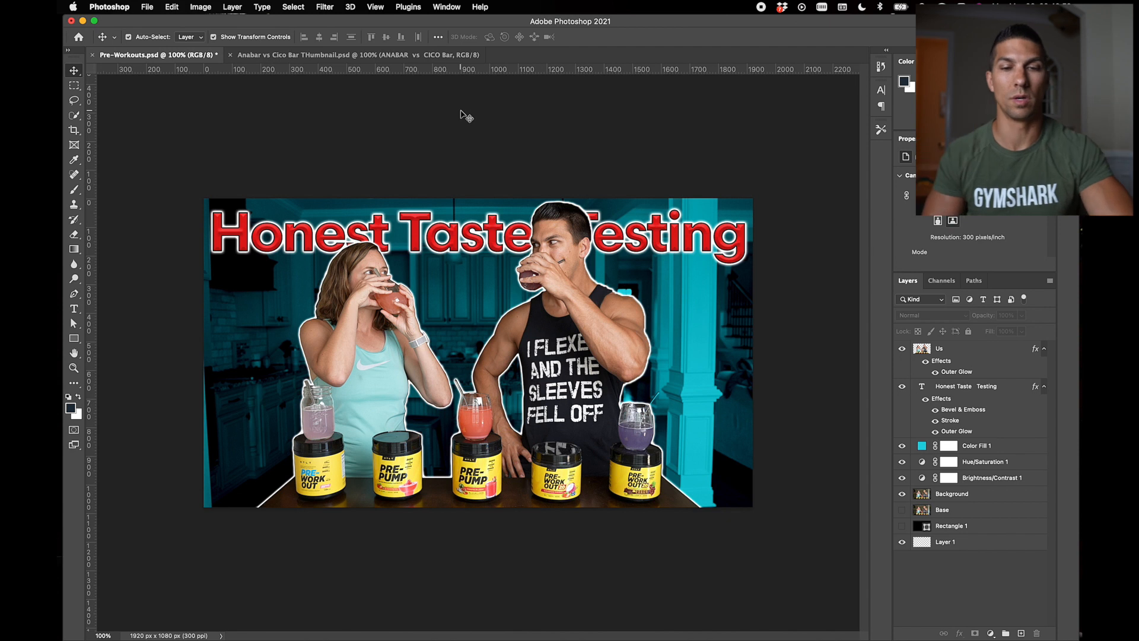
- Copy the "HONEST TASTE TESTING" text layer from the Anabar thumbnail into Pre-Workouts.psd and hide the "Honest Taste Testing" title at the upper edge
left_click(353, 55)
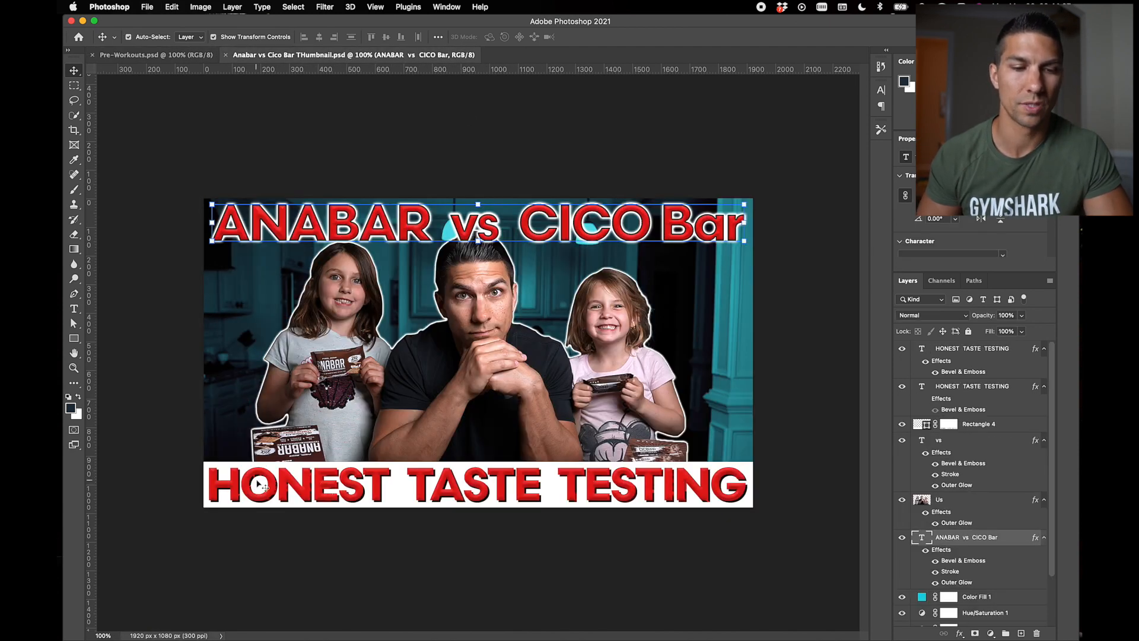
left_click(310, 489)
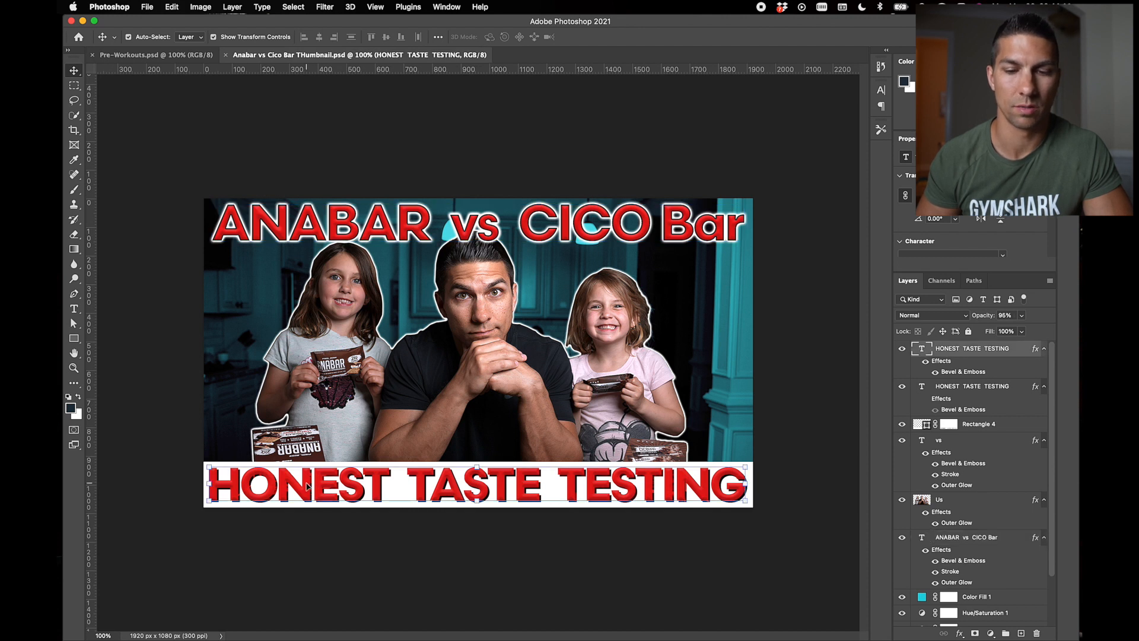
left_click(178, 55)
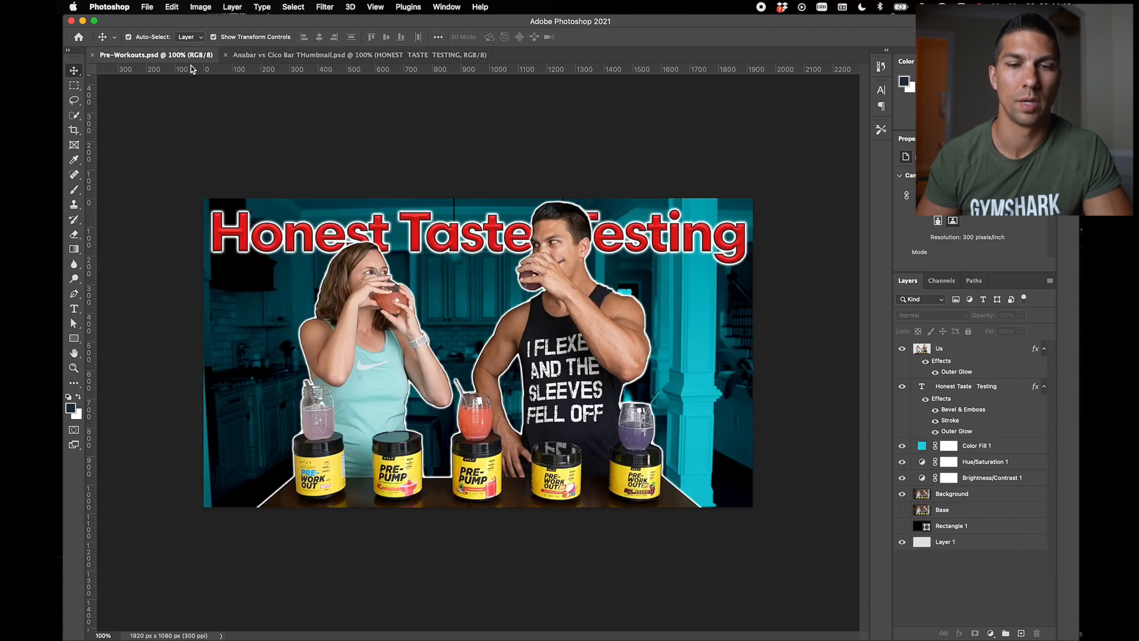
left_click_drag(193, 69, 461, 354)
left_click(433, 244)
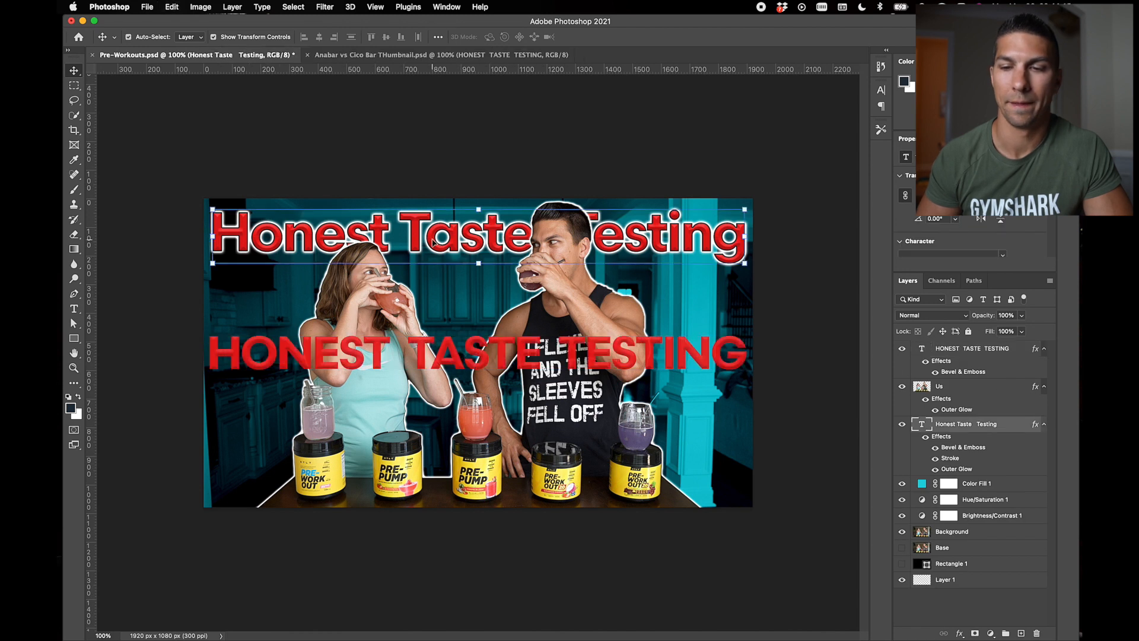
left_click(902, 425)
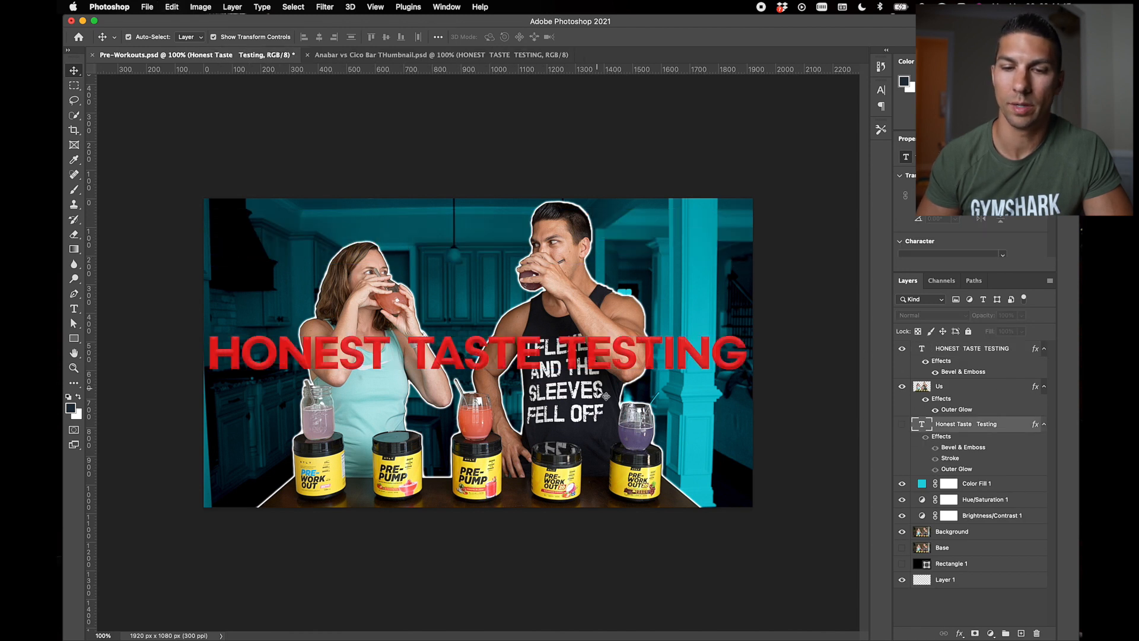
- Move the red HONEST TASTE TESTING text up to the upper edge of the canvas
left_click(484, 344)
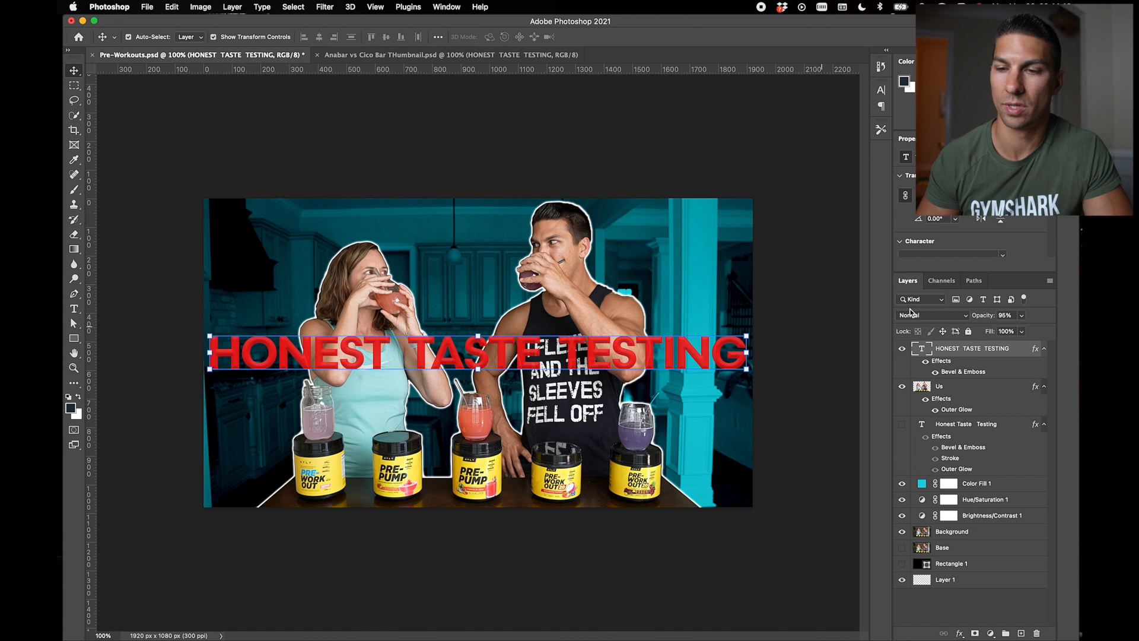
left_click_drag(469, 363, 466, 235)
left_click(606, 155)
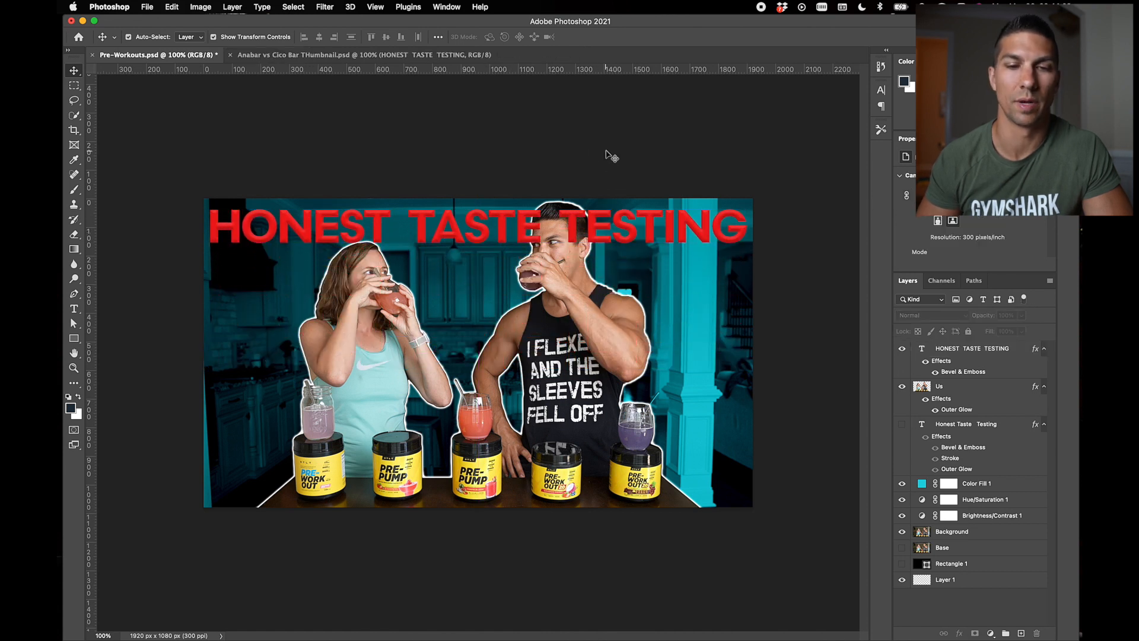
- Draw a white-filled rectangle about 1919 × 138 px across the title area and place its layer beneath the HONEST TASTE TESTING text
left_click(73, 339)
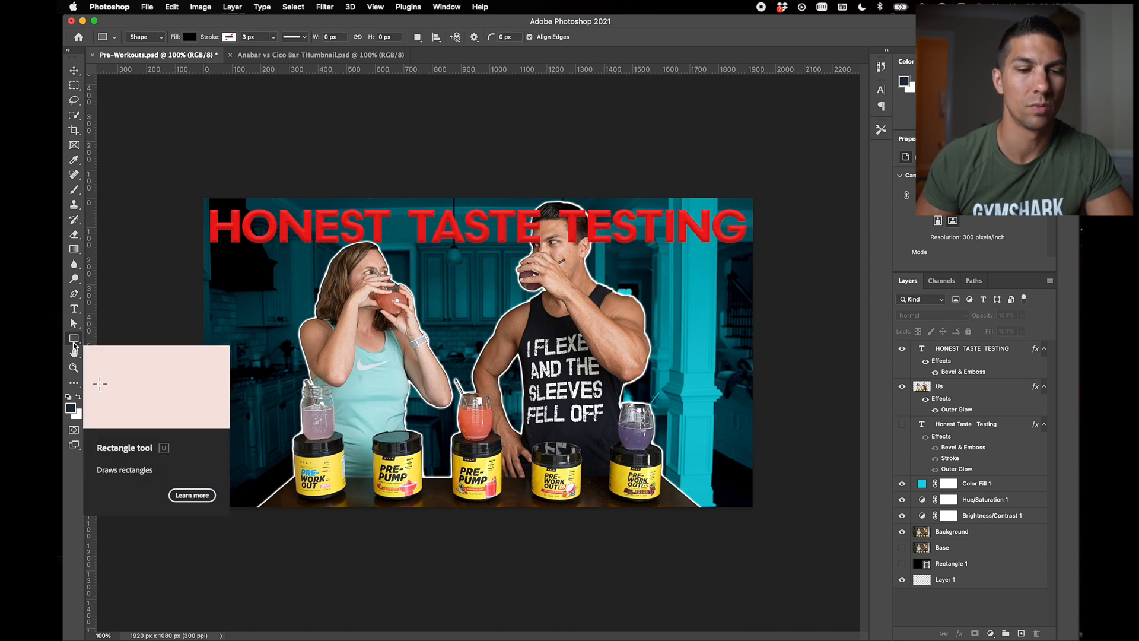
left_click(190, 38)
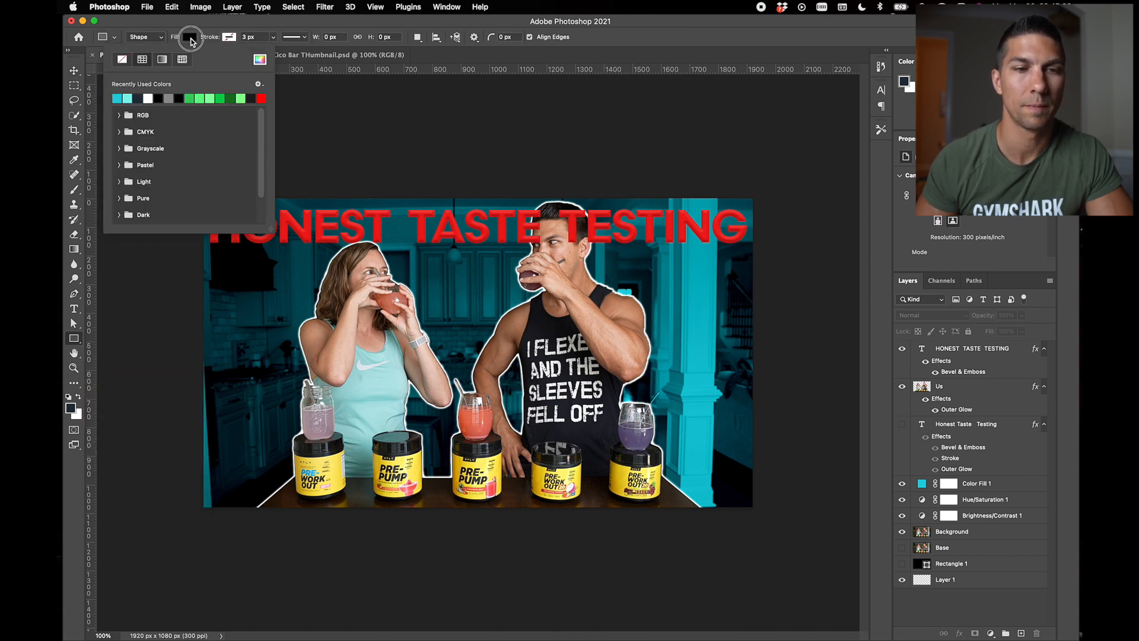
left_click(148, 98)
left_click(198, 26)
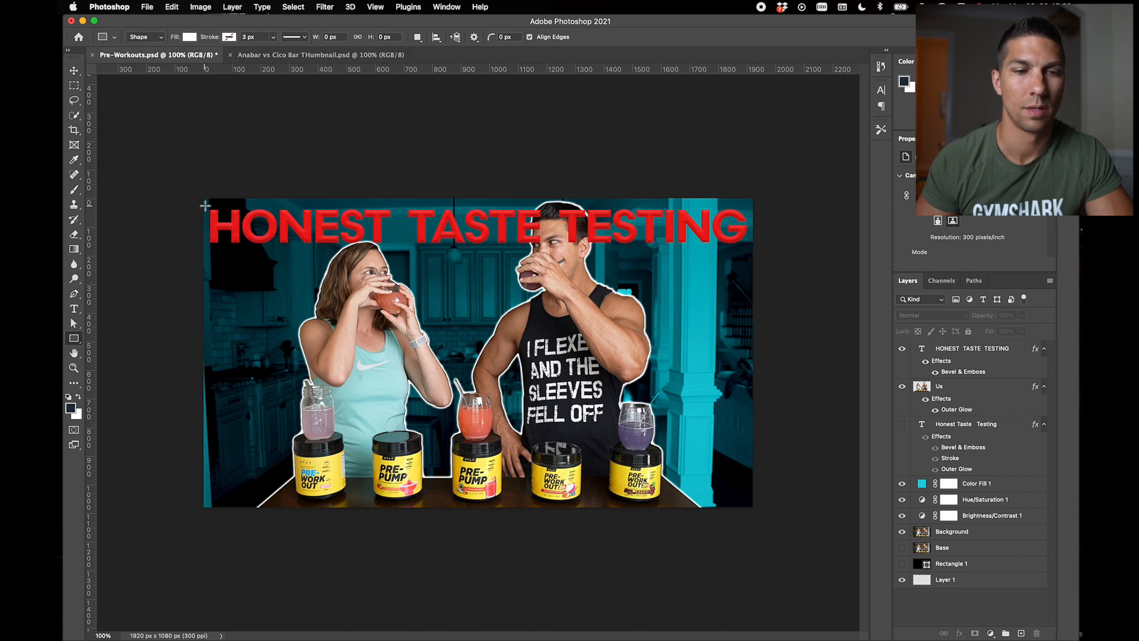
left_click_drag(204, 205, 753, 245)
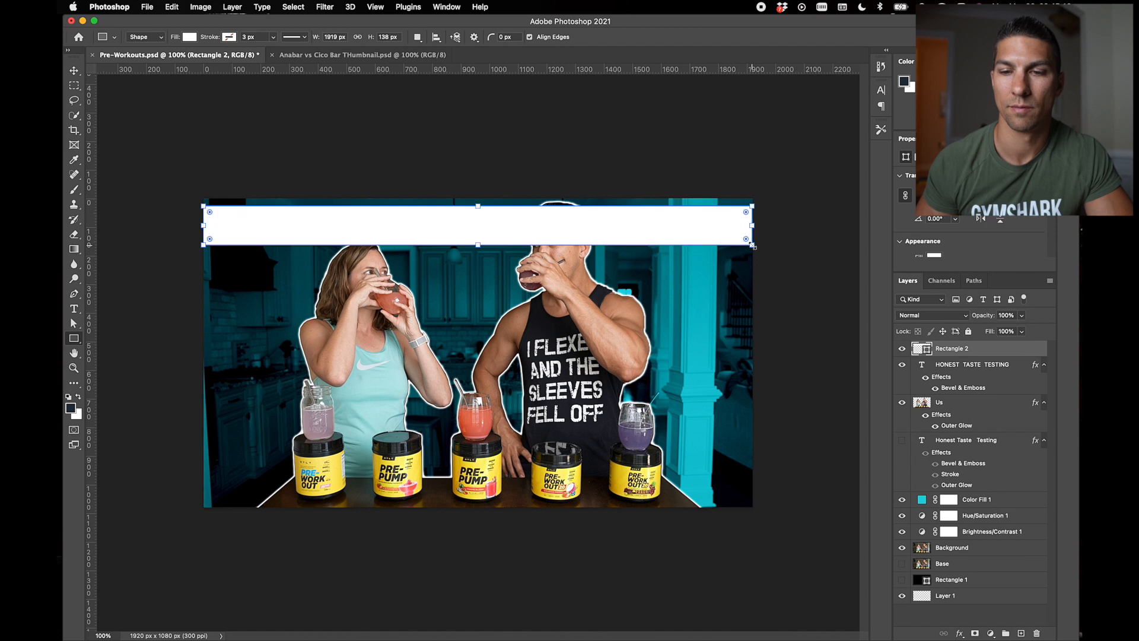
left_click_drag(961, 349, 957, 388)
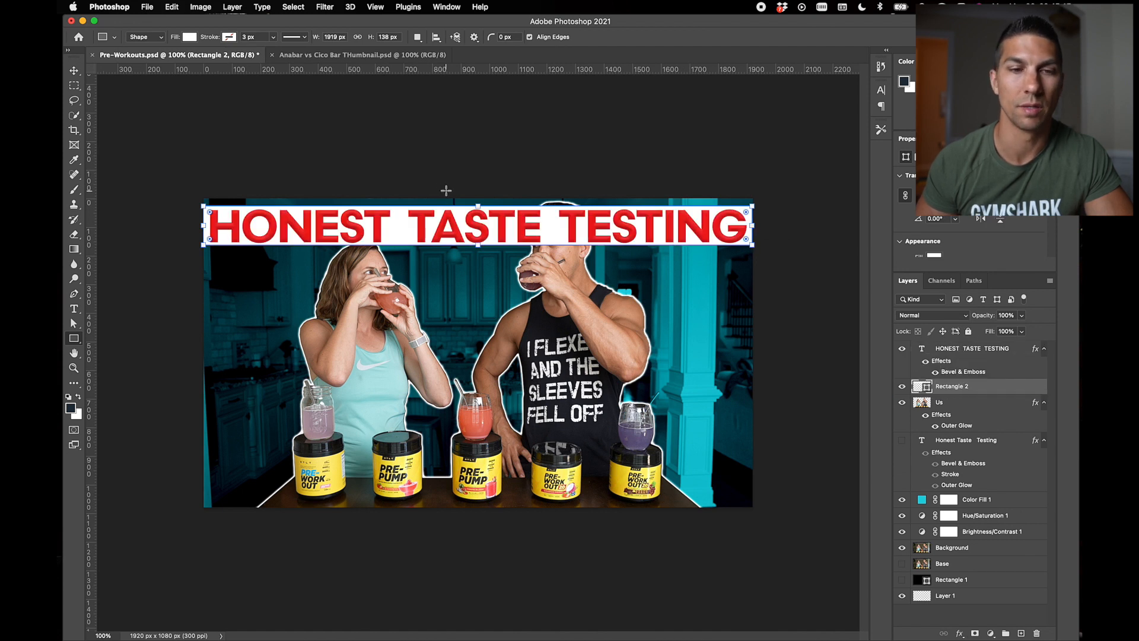
- Stretch the white rectangle to the full canvas width and to 116.67% height with unlinked proportions, and apply the transform
key("v")
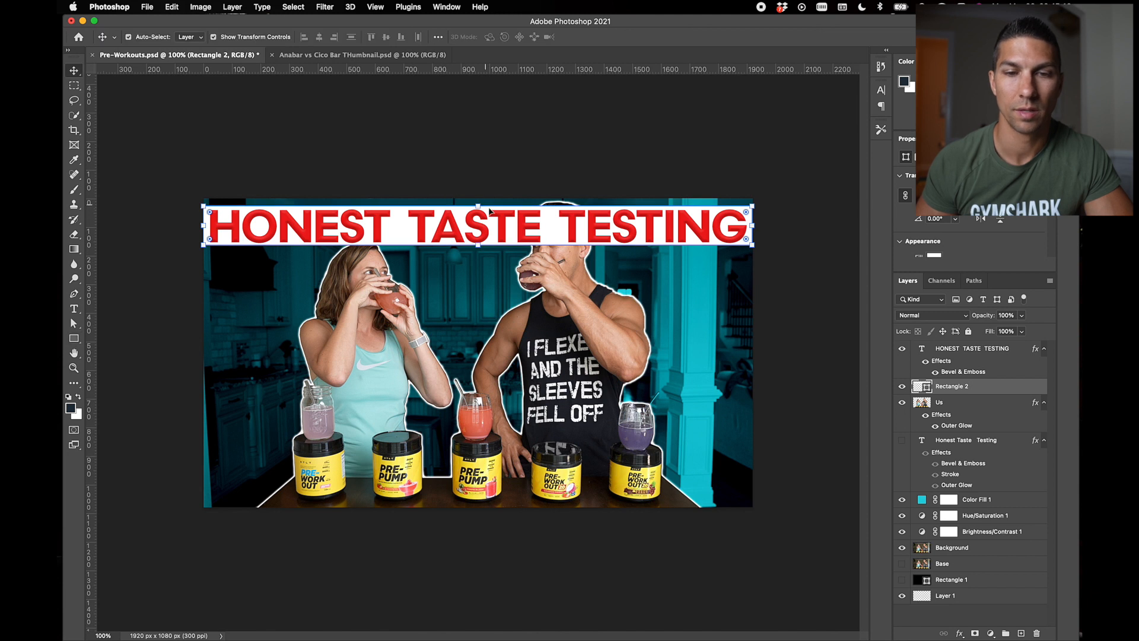
left_click(751, 225)
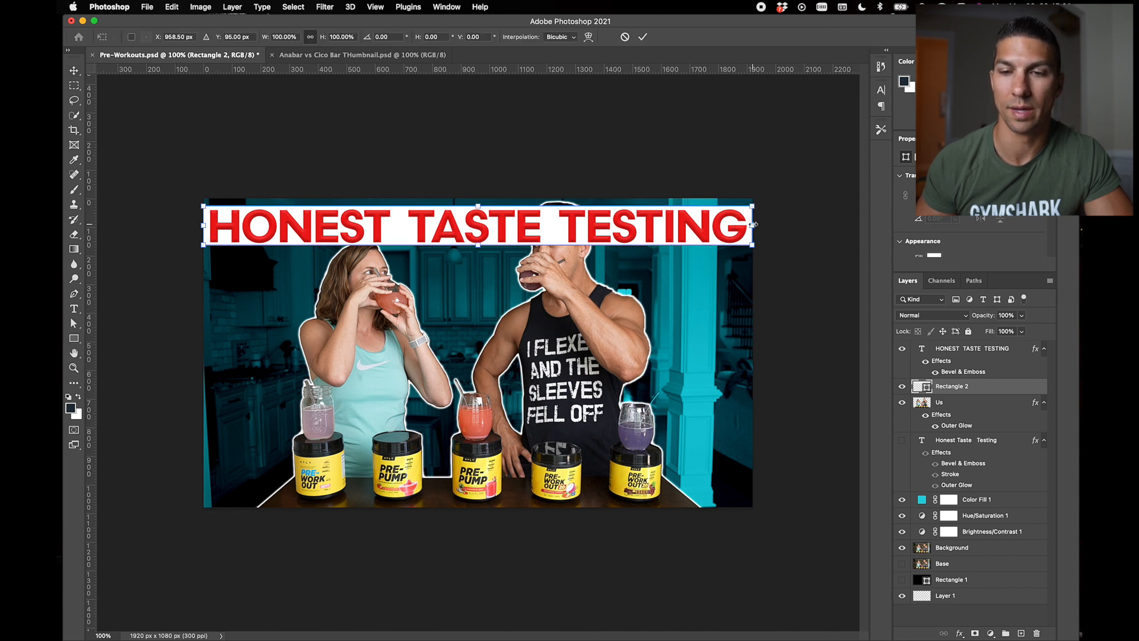
left_click(310, 38)
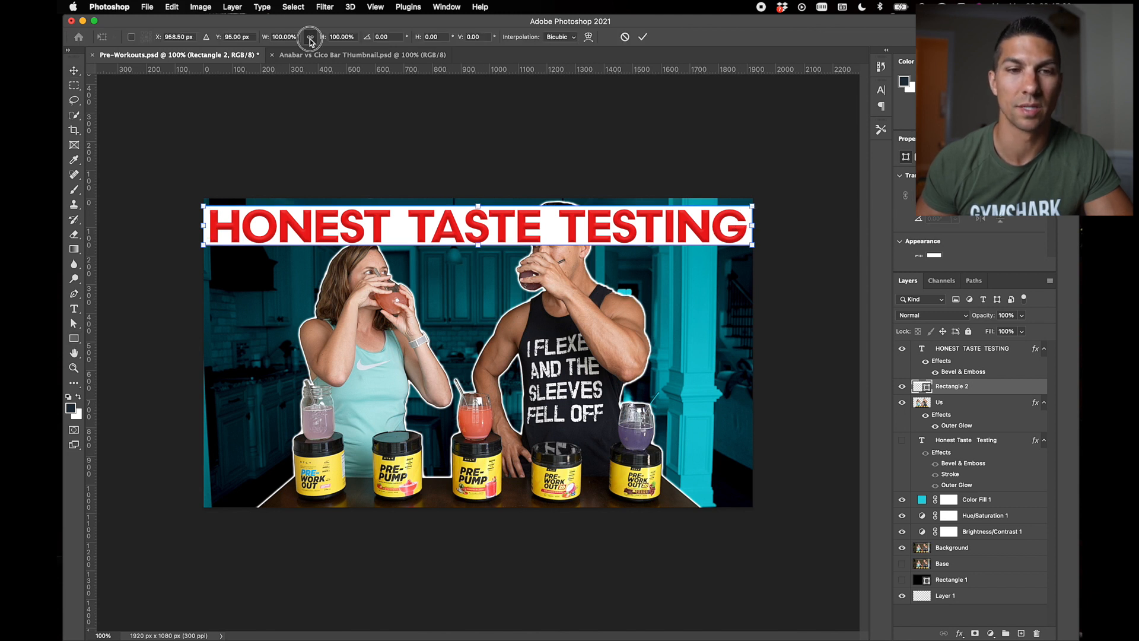
left_click_drag(754, 227, 758, 227)
left_click_drag(202, 229, 200, 229)
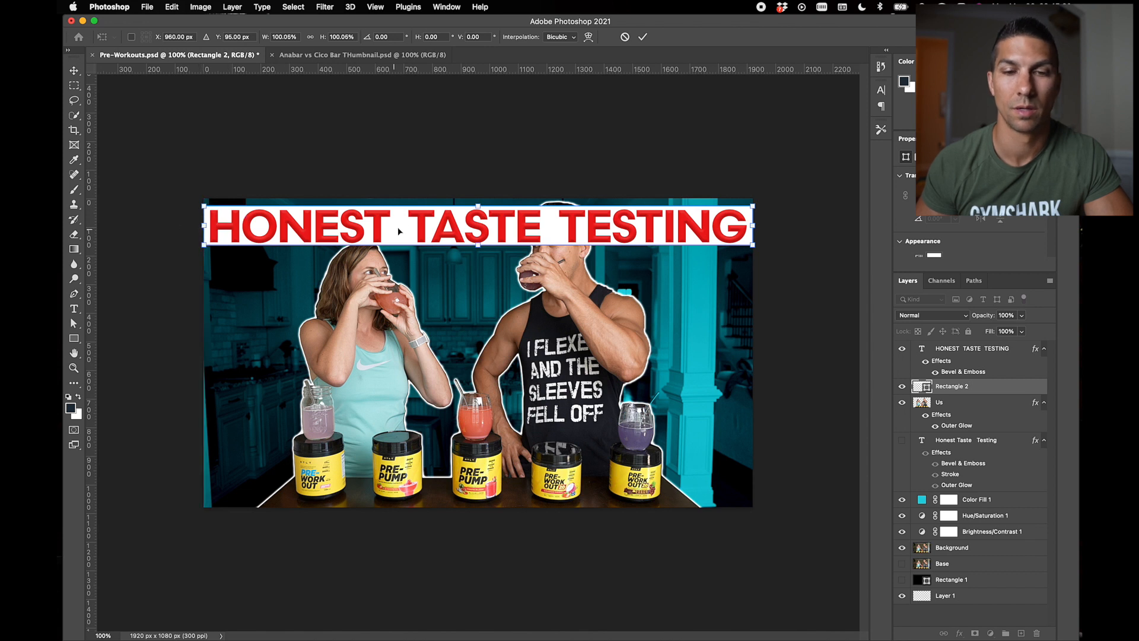
left_click_drag(477, 208, 478, 202)
left_click_drag(478, 245, 478, 248)
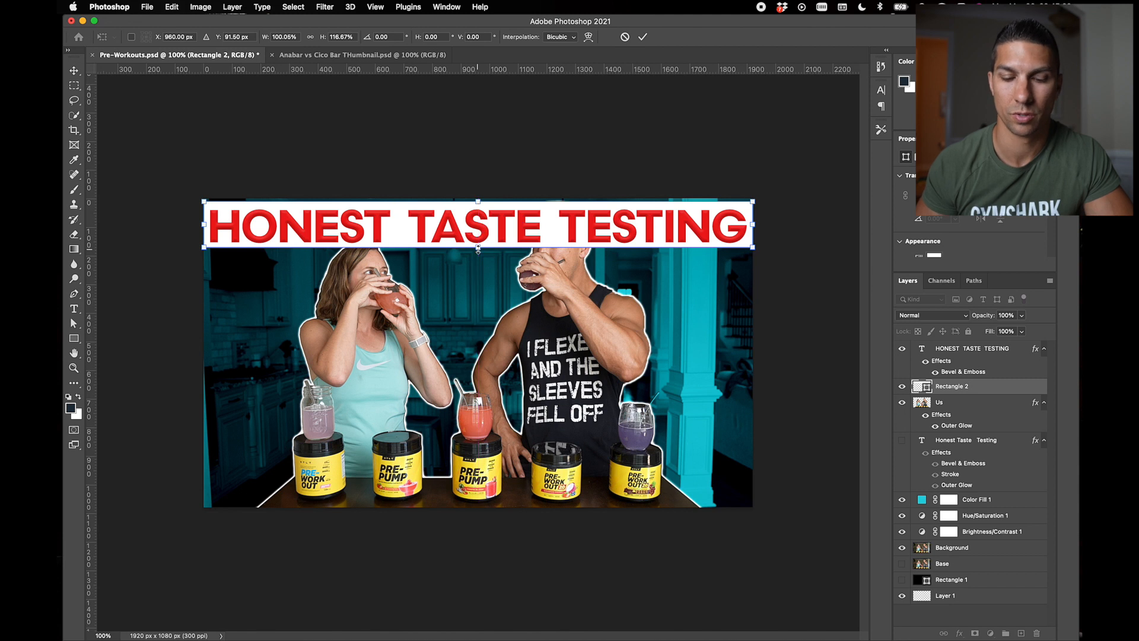
left_click(643, 37)
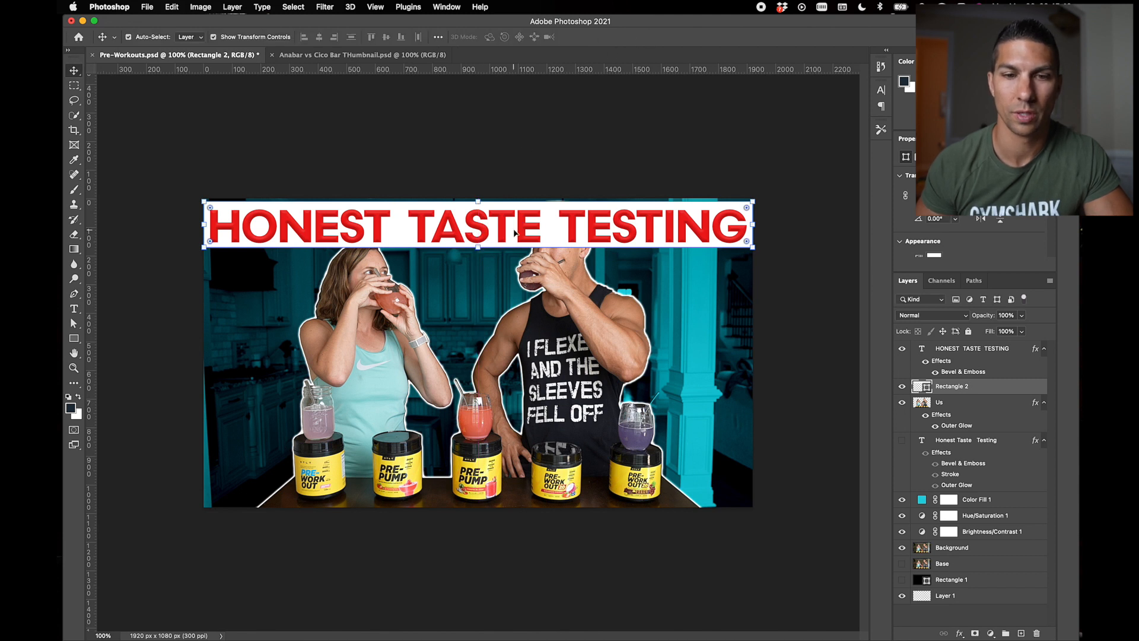
- Nudge the title up slightly within the white bar and bring the Us layer above the text and bar
left_click(483, 234)
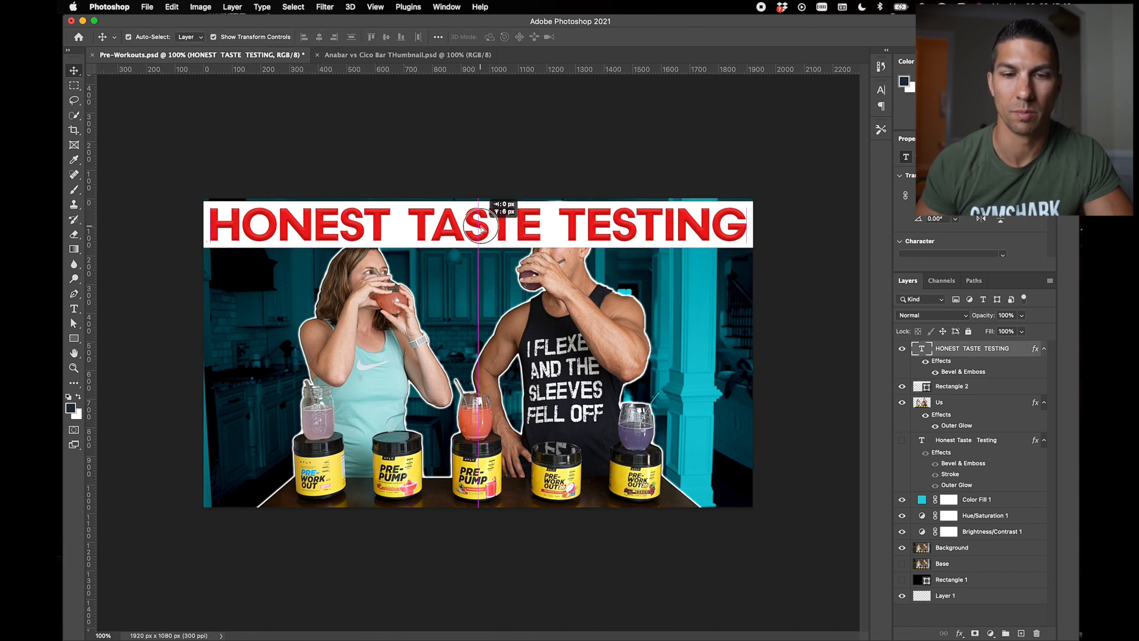
left_click(820, 321)
left_click_drag(941, 402, 940, 349)
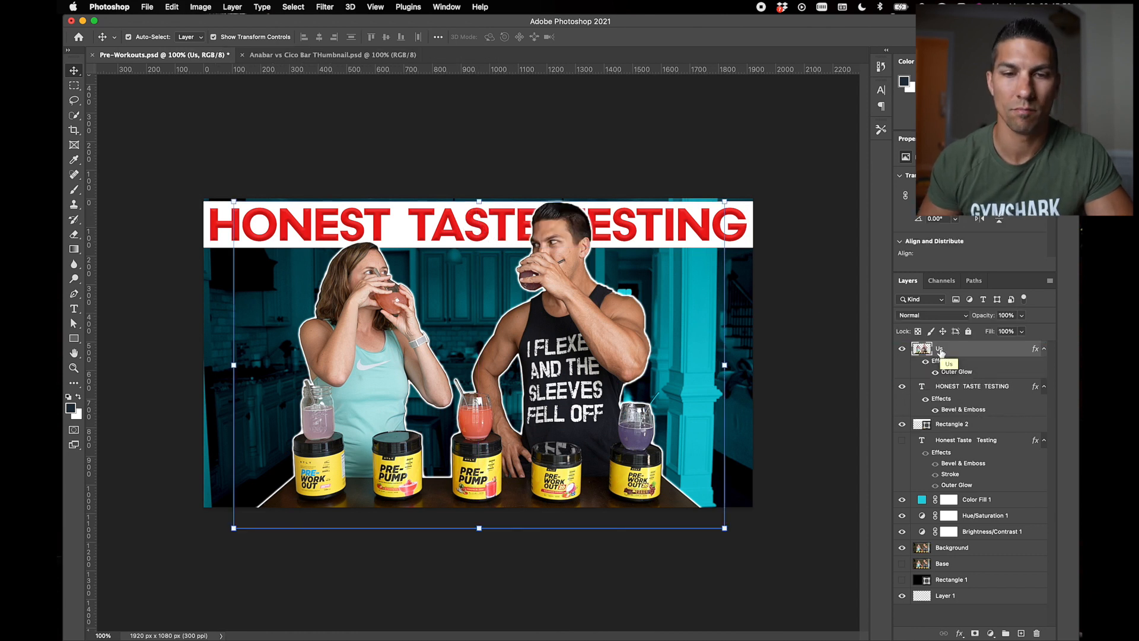
- Widen the gap before TESTING, set the title's font size to 36 pt, and recentre the title in the white bar
double_click(642, 222)
left_click(643, 221)
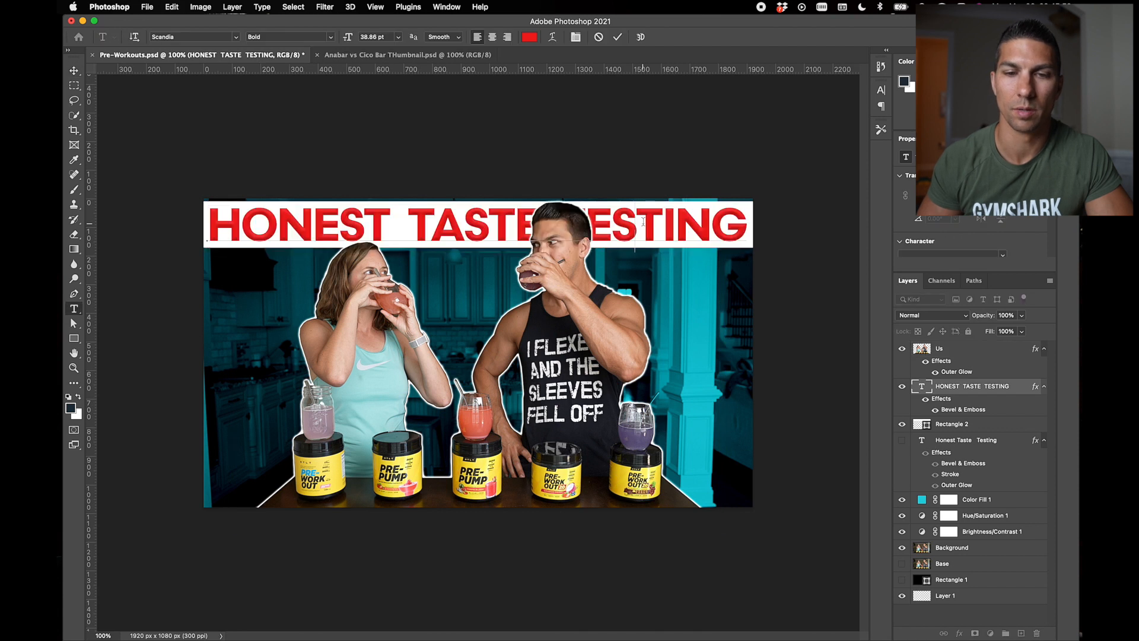
triple_click(604, 221)
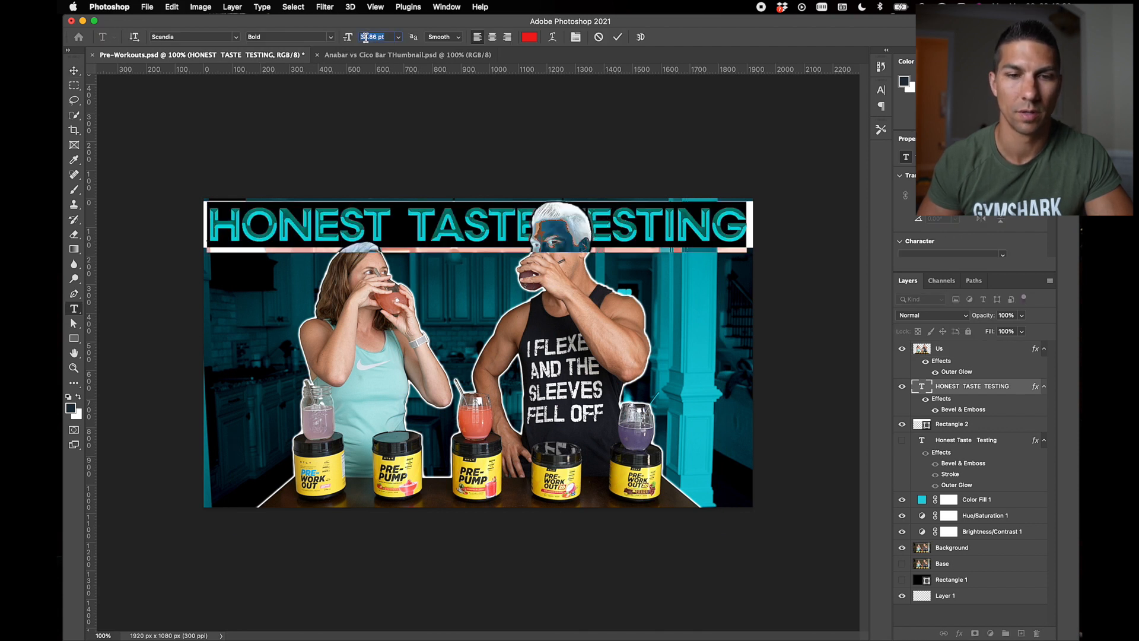
type("36")
key("Return")
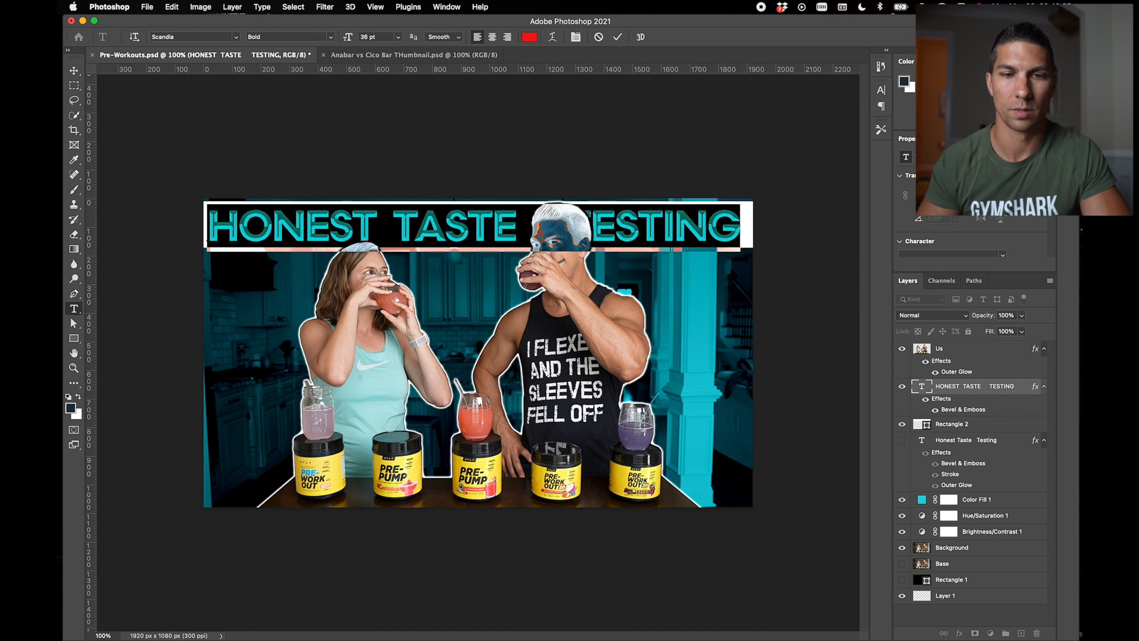
key("super+Return")
key("v")
left_click_drag(404, 230, 418, 234)
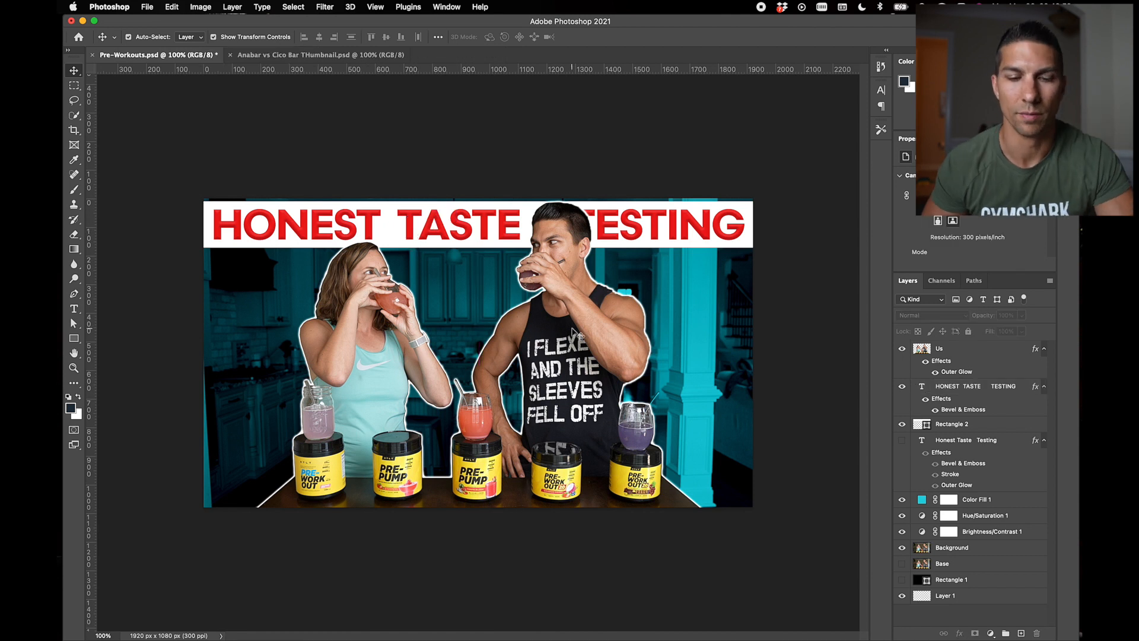
- Shift the layers from Us down to Base slightly left, excluding both titles and Rectangle 2, so the man's head fills the gap before TESTING
left_click(573, 330)
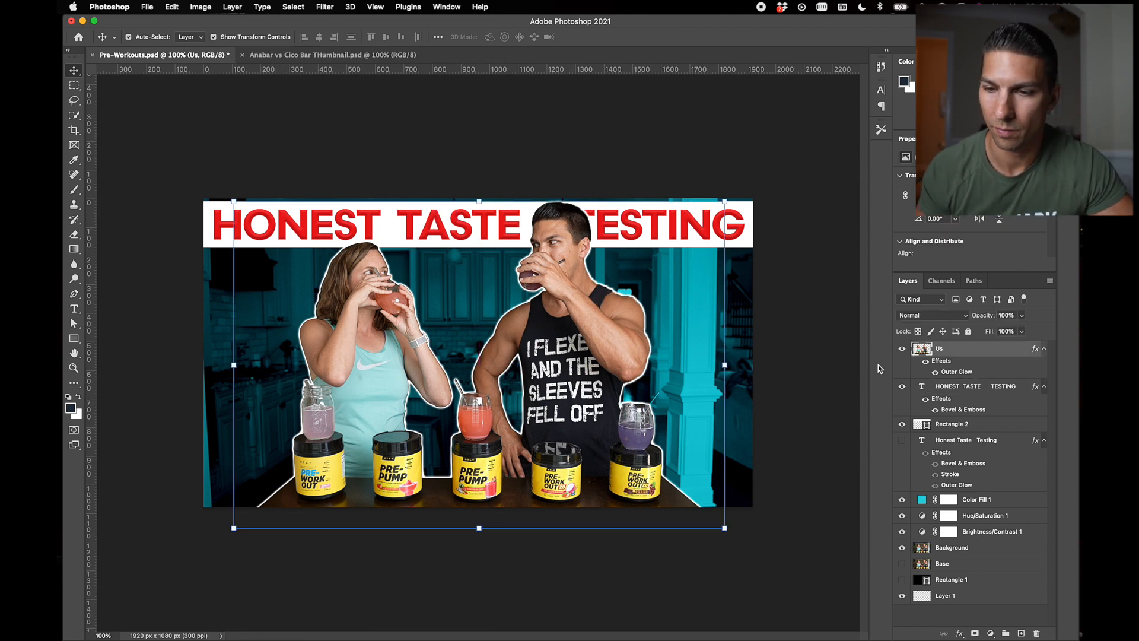
left_click(961, 567, "shift")
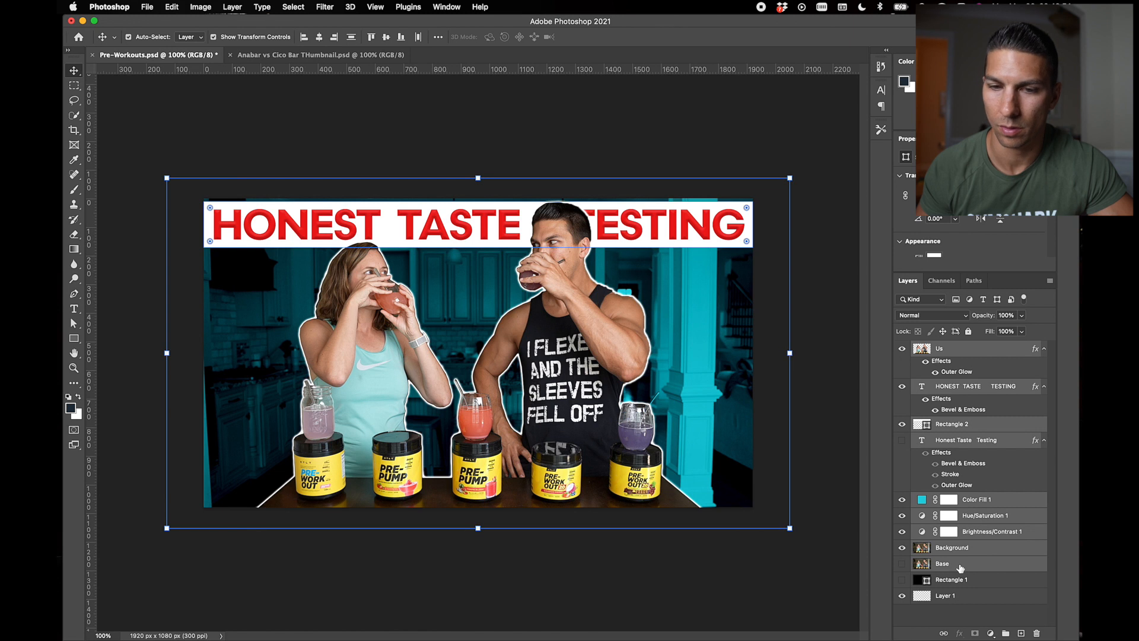
left_click(945, 385, "super")
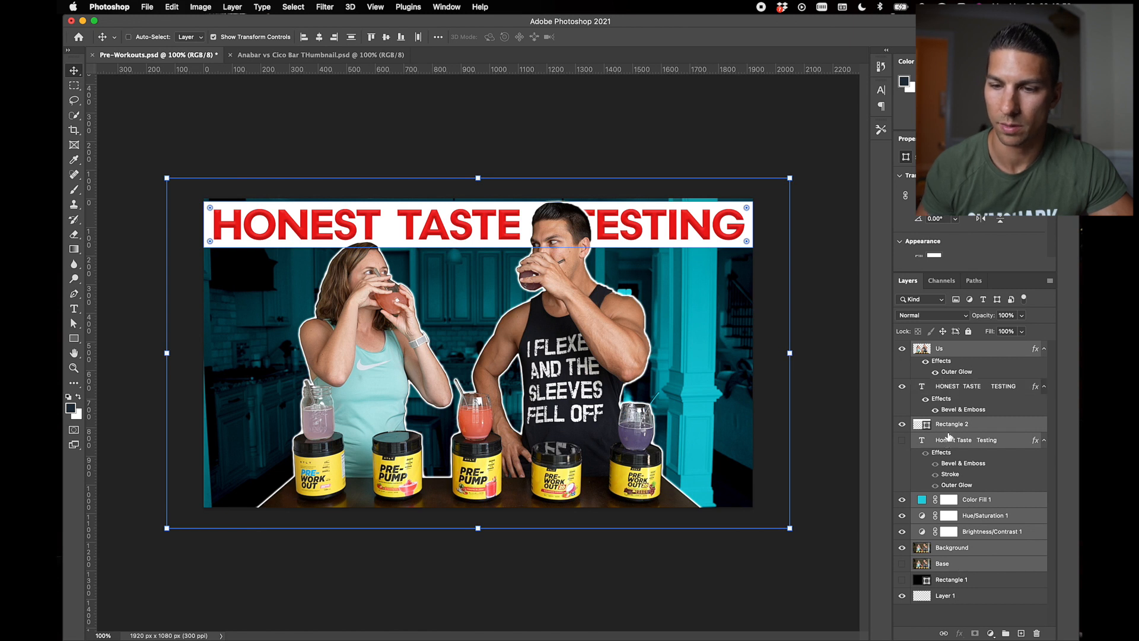
left_click(949, 440, "super")
left_click(948, 425, "super")
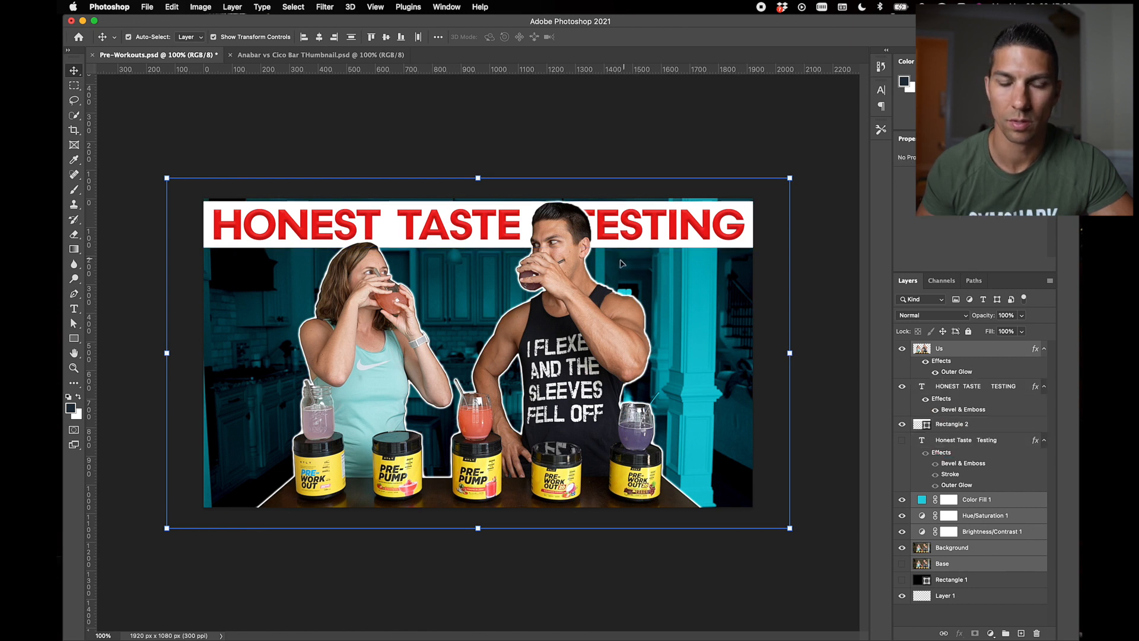
left_click_drag(575, 293, 561, 294)
left_click(525, 121)
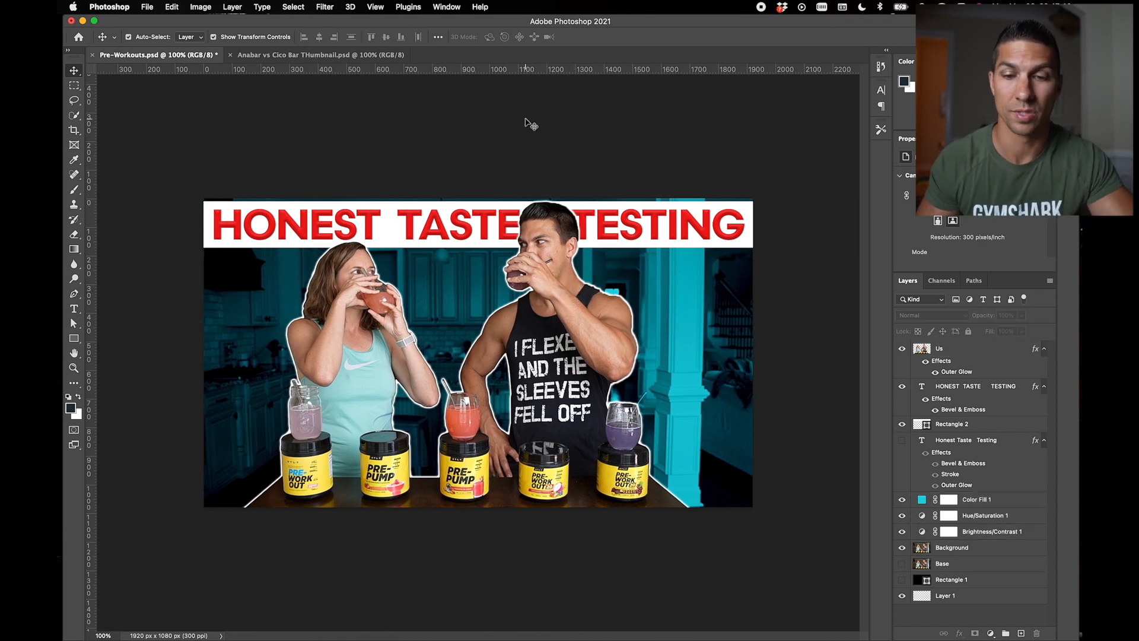
- Reduce the height of the white Rectangle 2 bar slightly
left_click(958, 387)
left_click(971, 426)
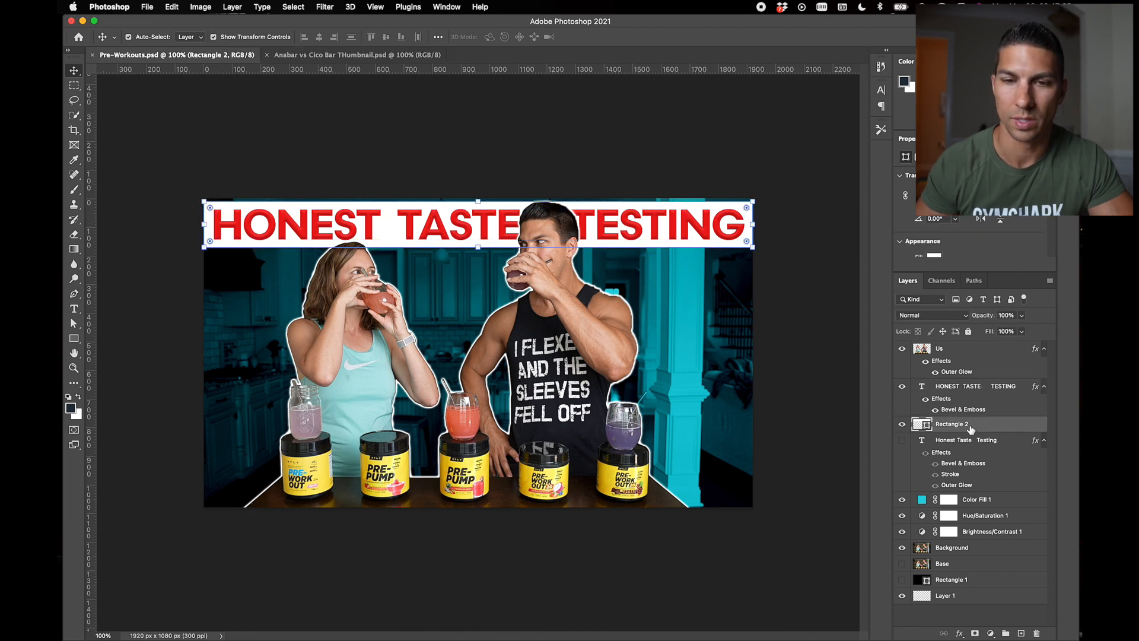
left_click_drag(479, 245, 478, 244)
- Fine-tune the title's position at high magnification so it sits vertically centred in the white bar
left_click(1013, 384)
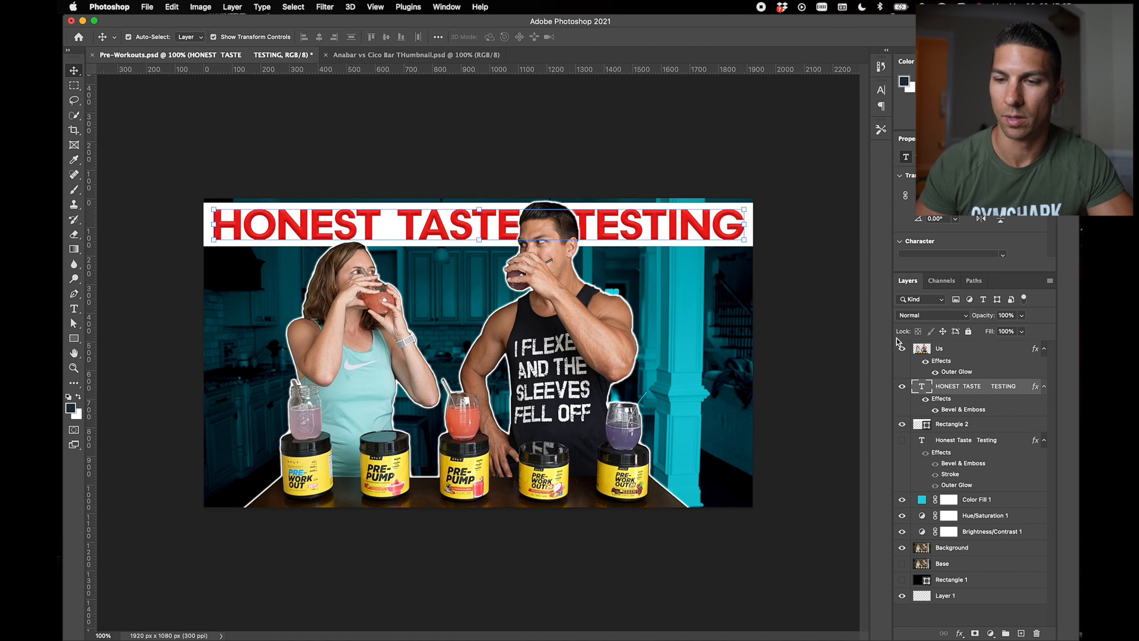
key("super+equal")
key("super+equal")
key("super+equal")
key("super+equal")
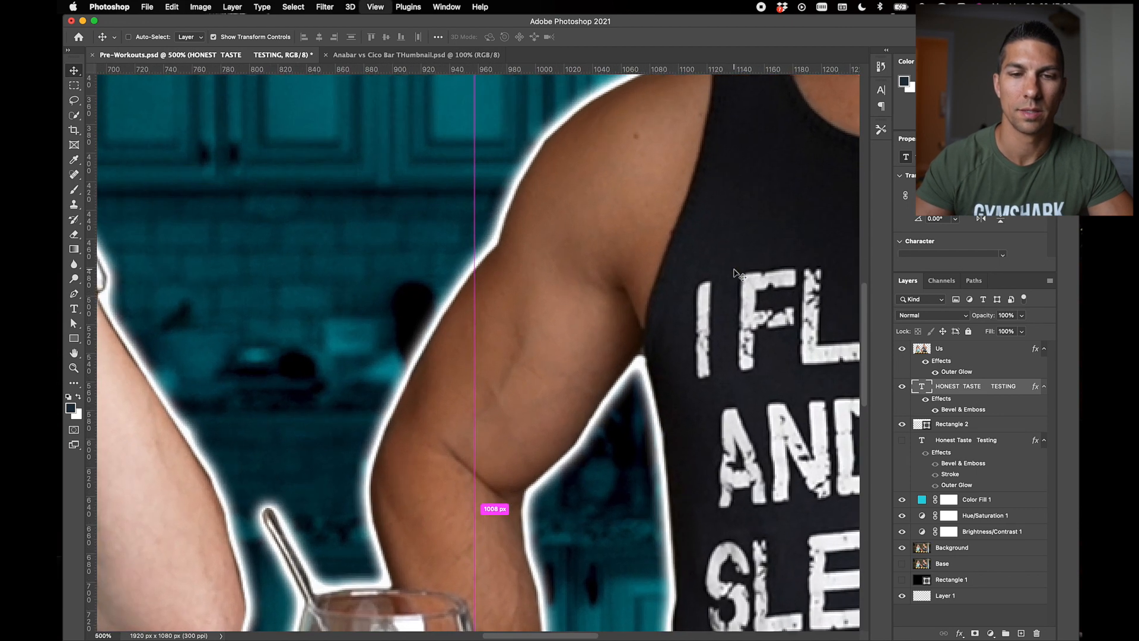
scroll(734, 272, "up", 15)
scroll(734, 273, "left", 10)
key("super+equal")
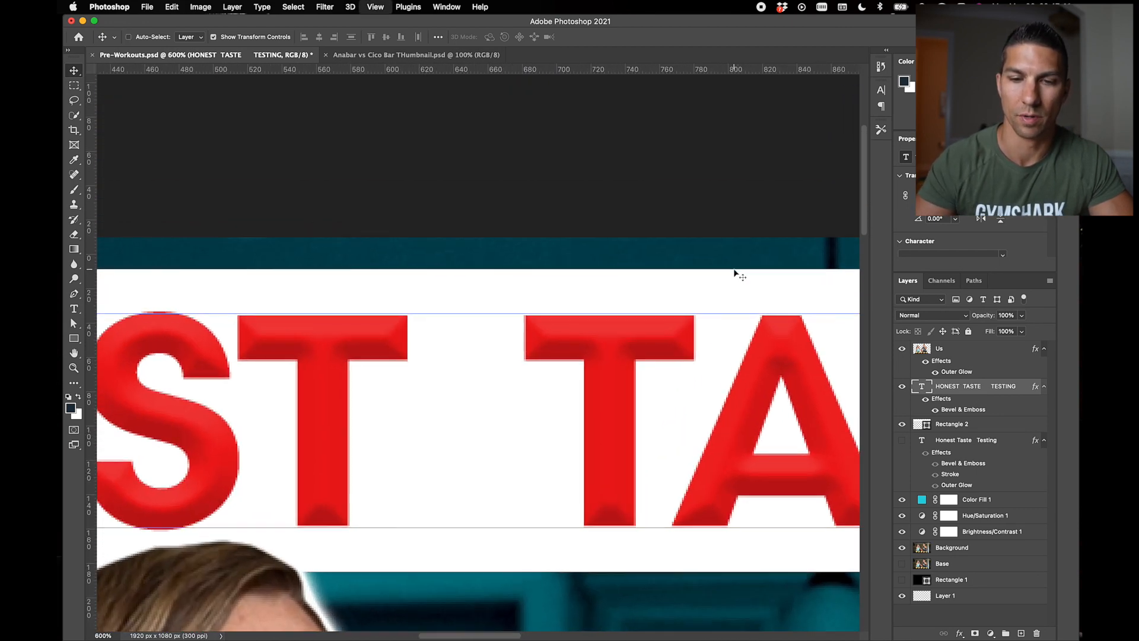
key("super+equal")
key("super+equal")
scroll(734, 270, "down", 5)
scroll(734, 270, "right", 6)
left_click_drag(498, 352, 505, 355)
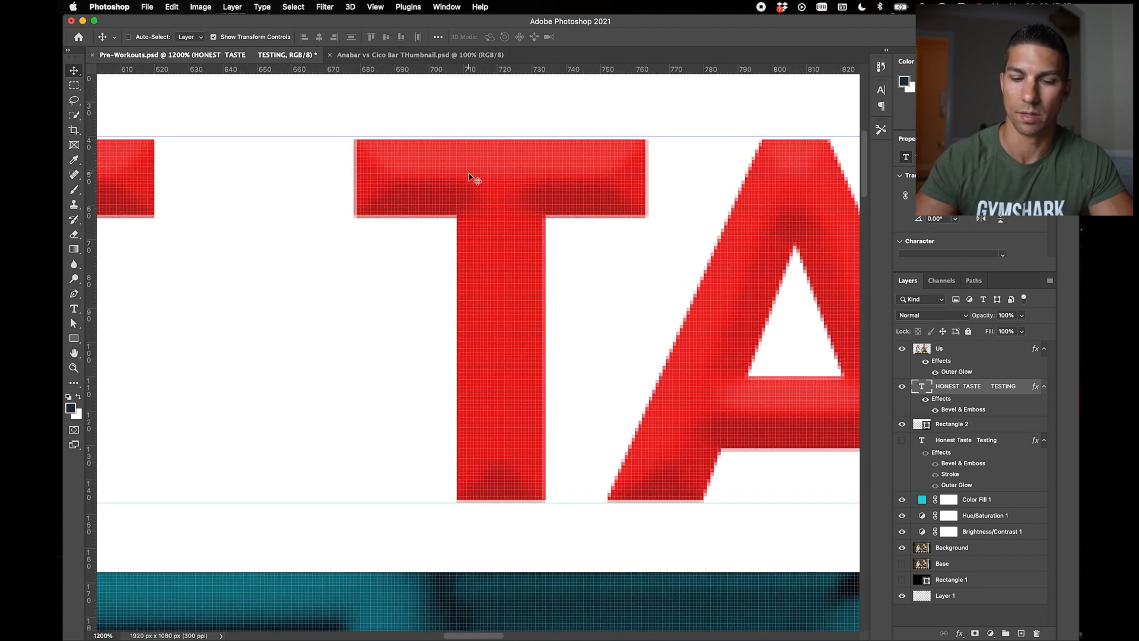
key("super+0")
- Load the title's letter outlines as a selection and add a layer mask to Rectangle 2 that hides the selection
left_click(458, 178)
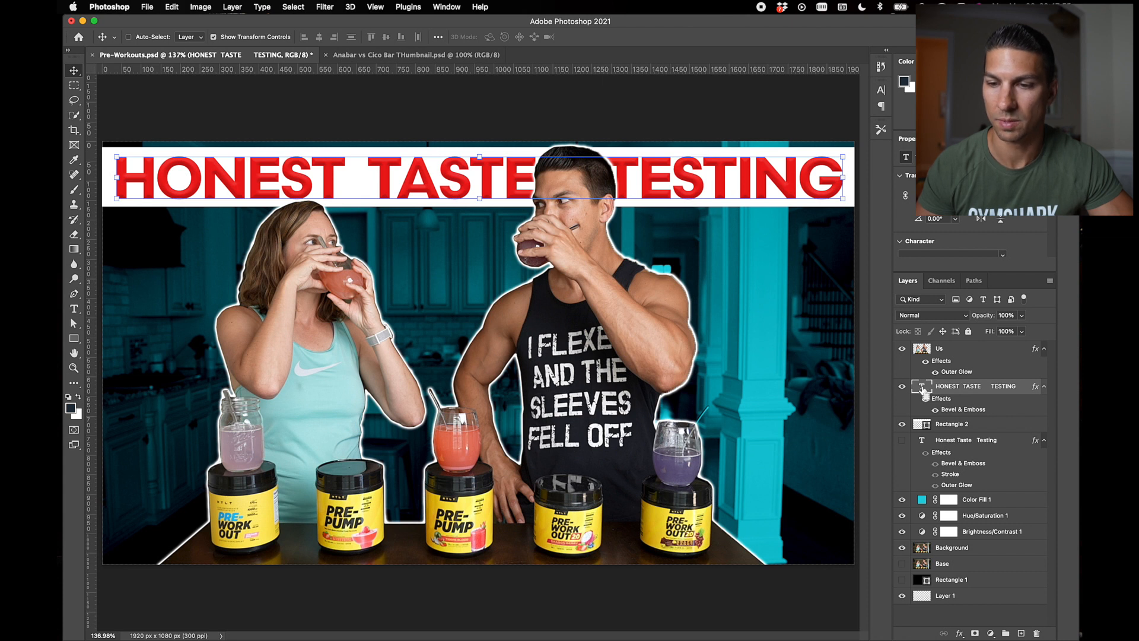
left_click(922, 387, "super")
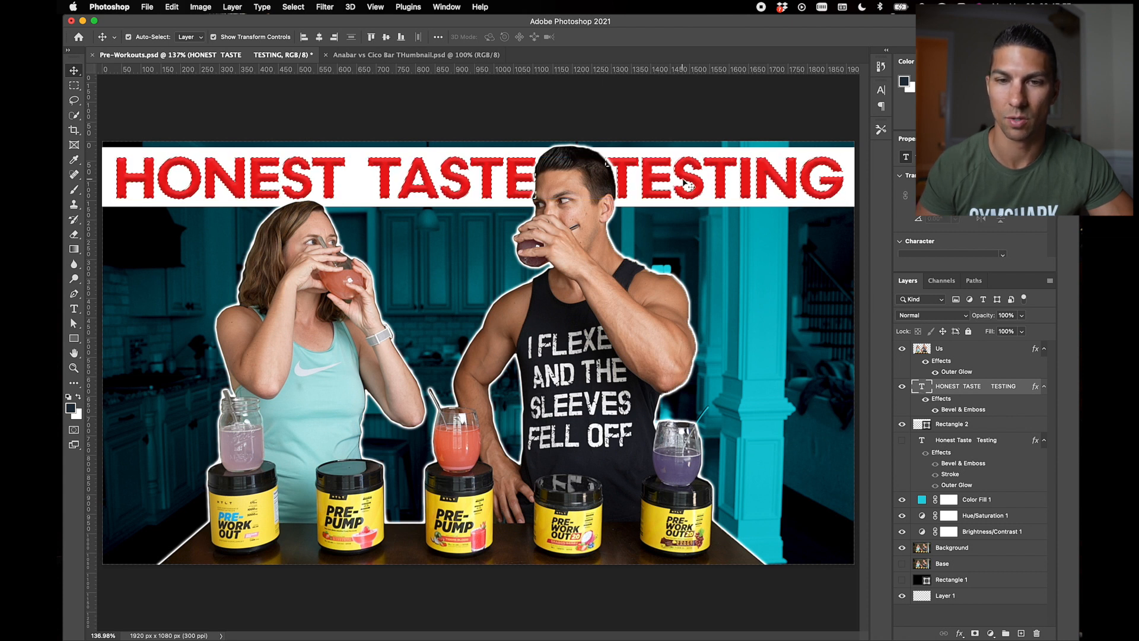
left_click(955, 425)
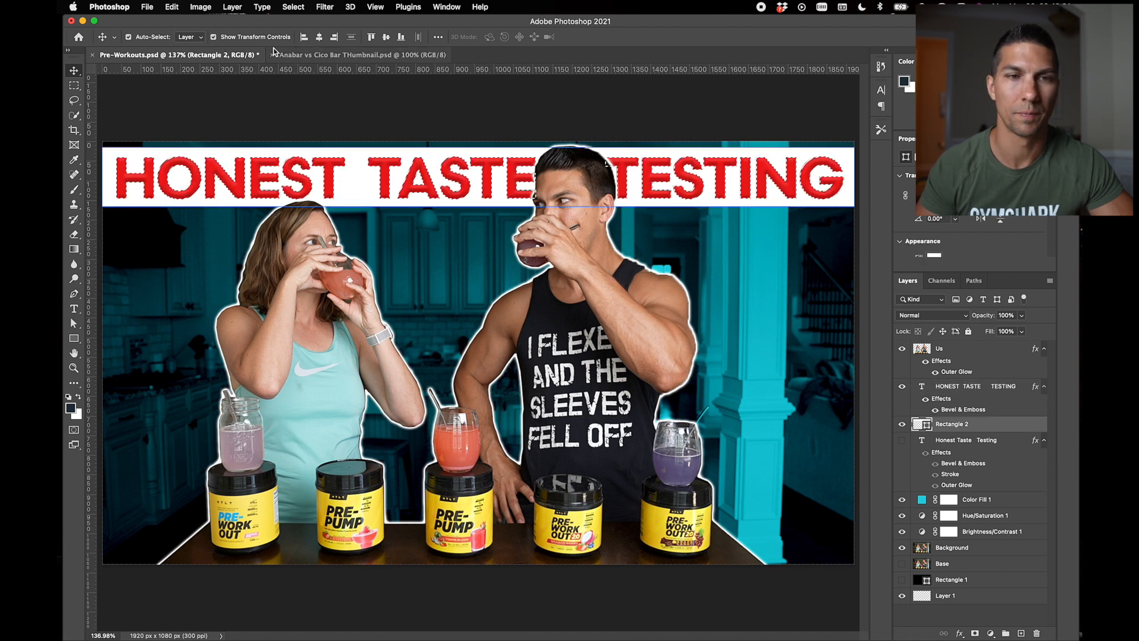
left_click(230, 8)
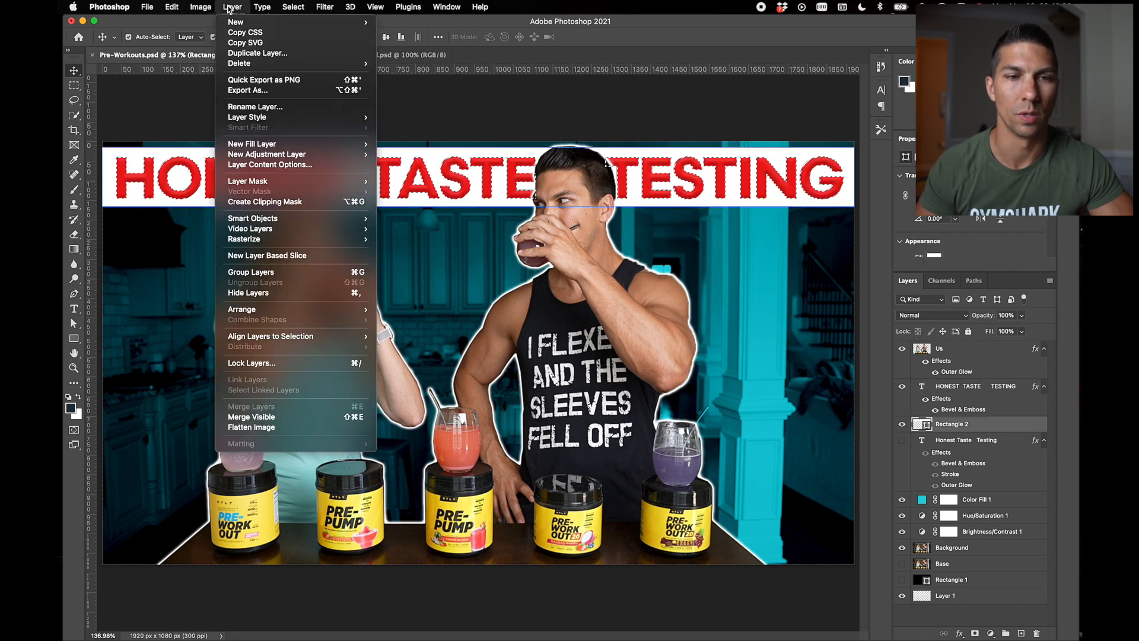
mouse_move(270, 182)
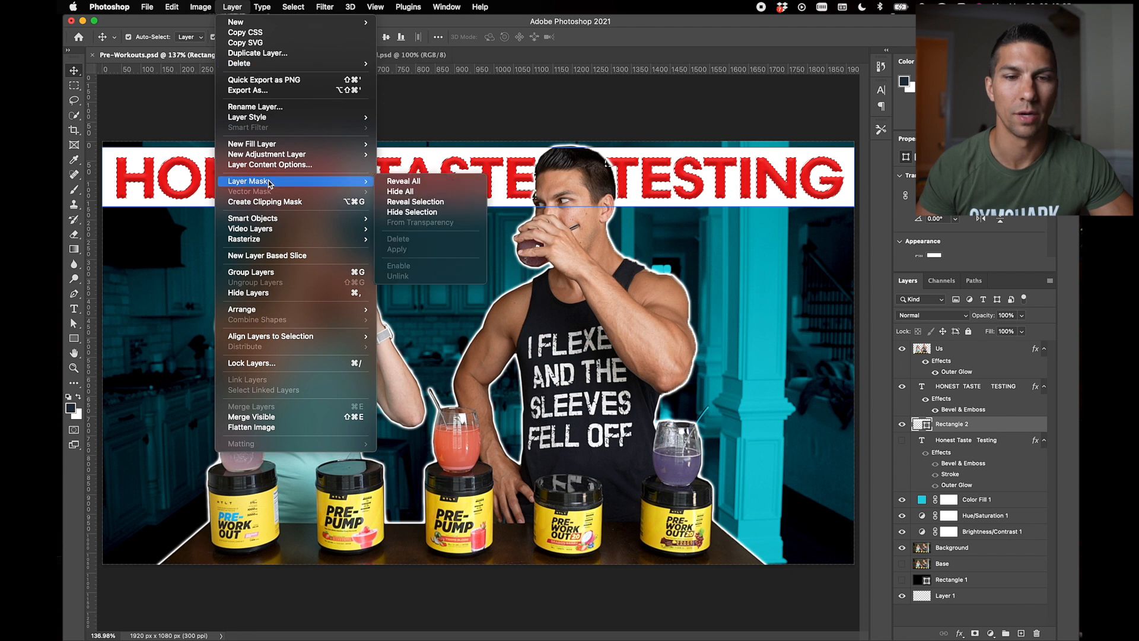
left_click(412, 212)
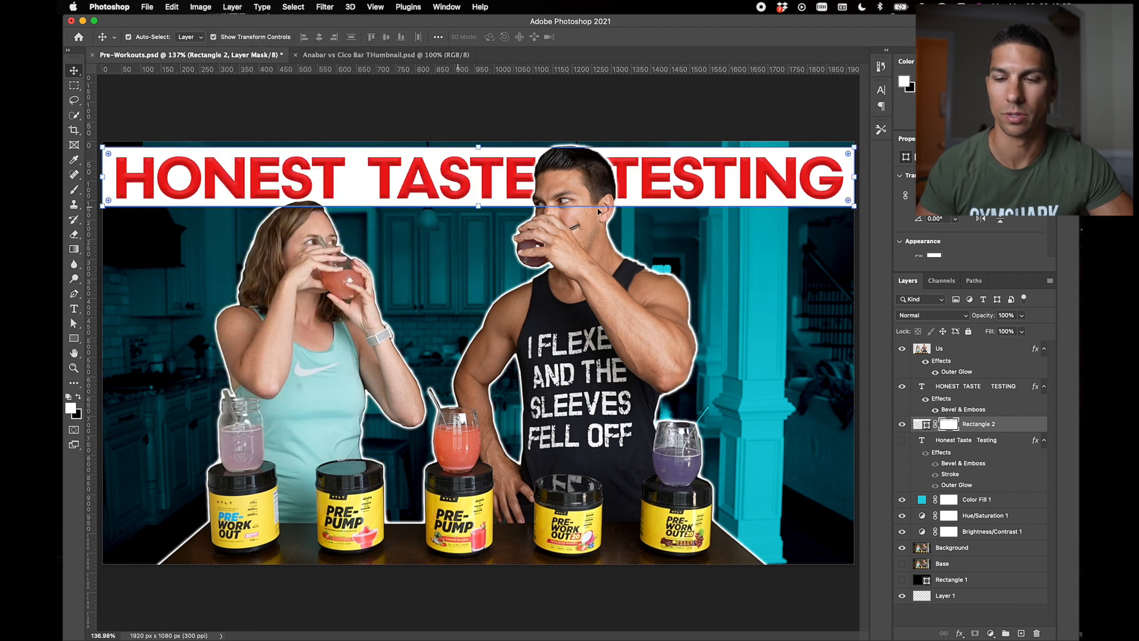
- Hide the red HONEST TASTE TESTING title to inspect the letter cut-outs in the white bar, and show it again
left_click(902, 386)
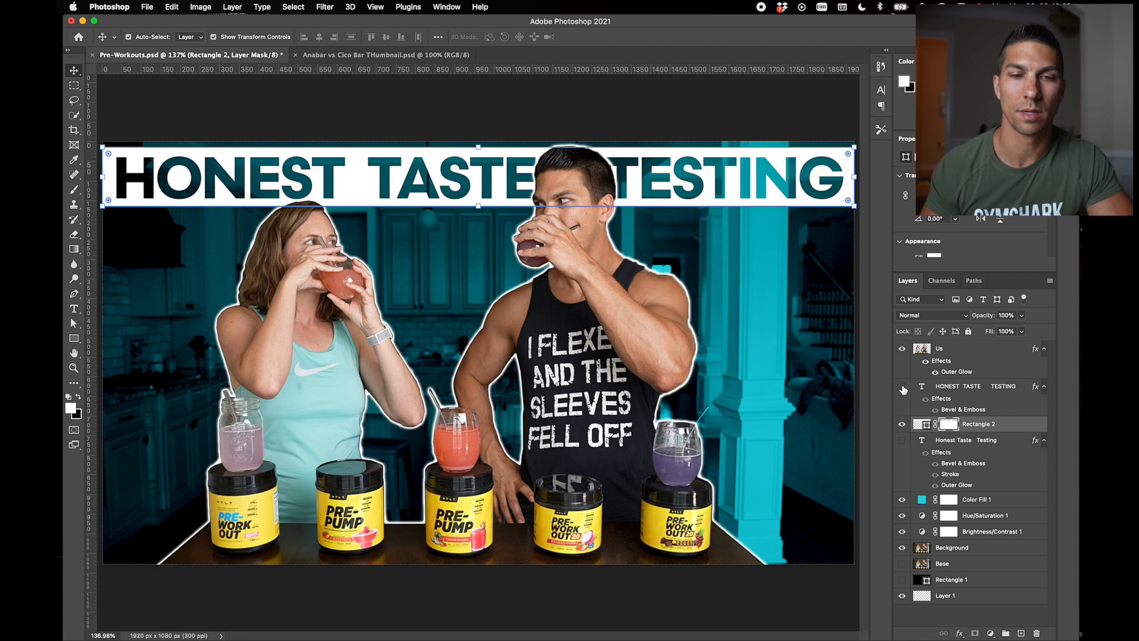
key("super+minus")
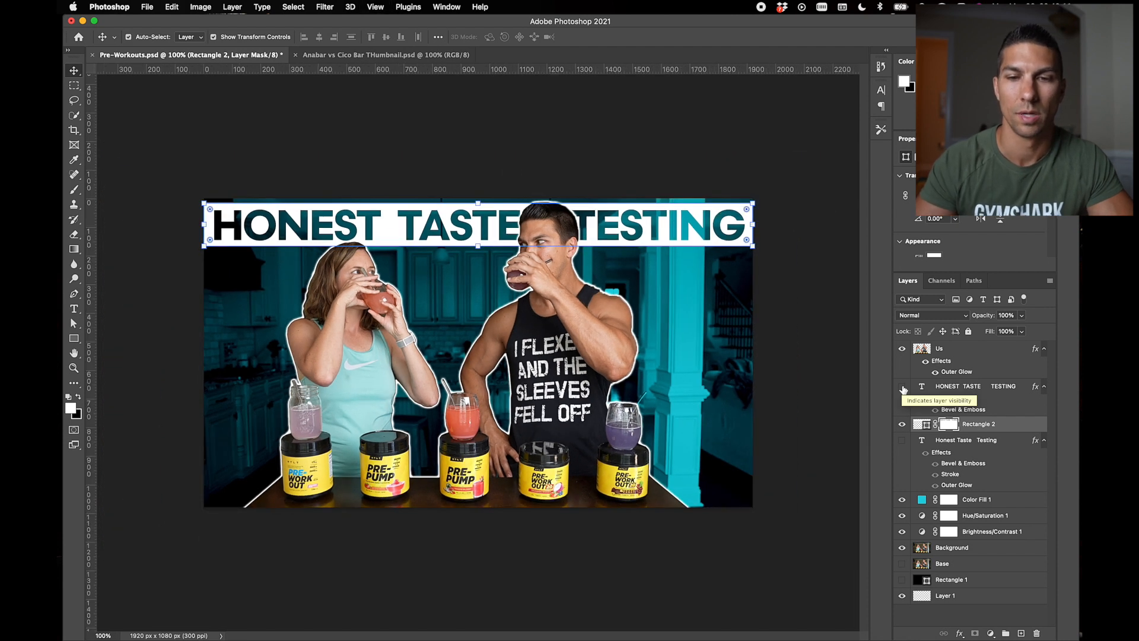
key("super+plus")
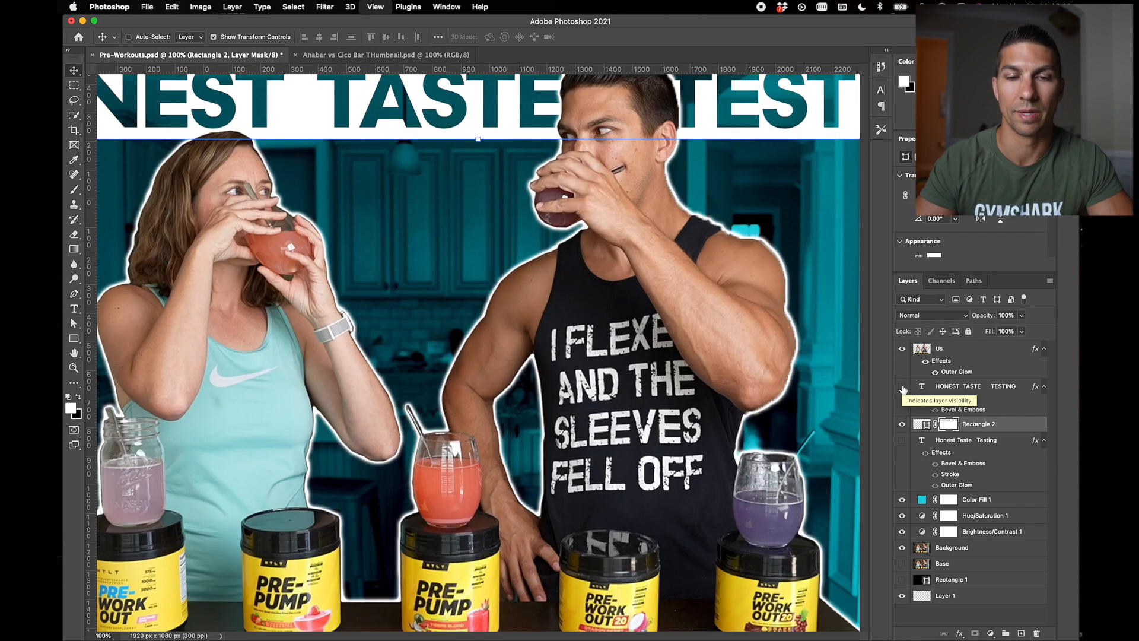
left_click(902, 387)
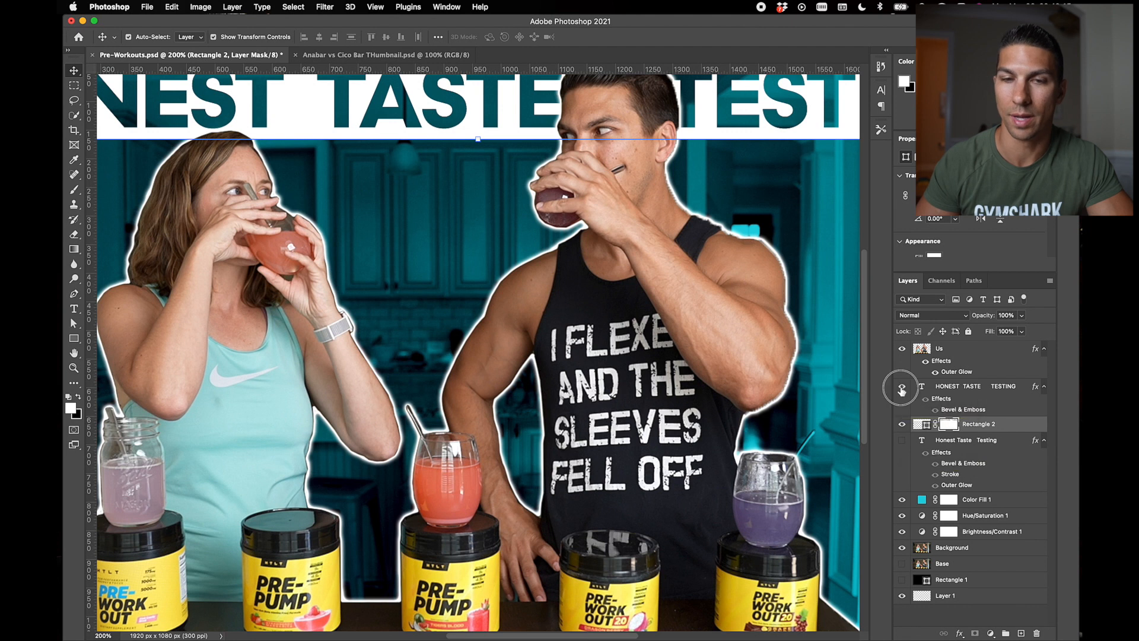
- Offset the red title slightly up and left of its cut-outs so the dark background shows beside the letters like a shadow
scroll(500, 253, "up", 5)
key("super+plus")
key("super+plus")
key("super+plus")
key("super+plus")
key("super+plus")
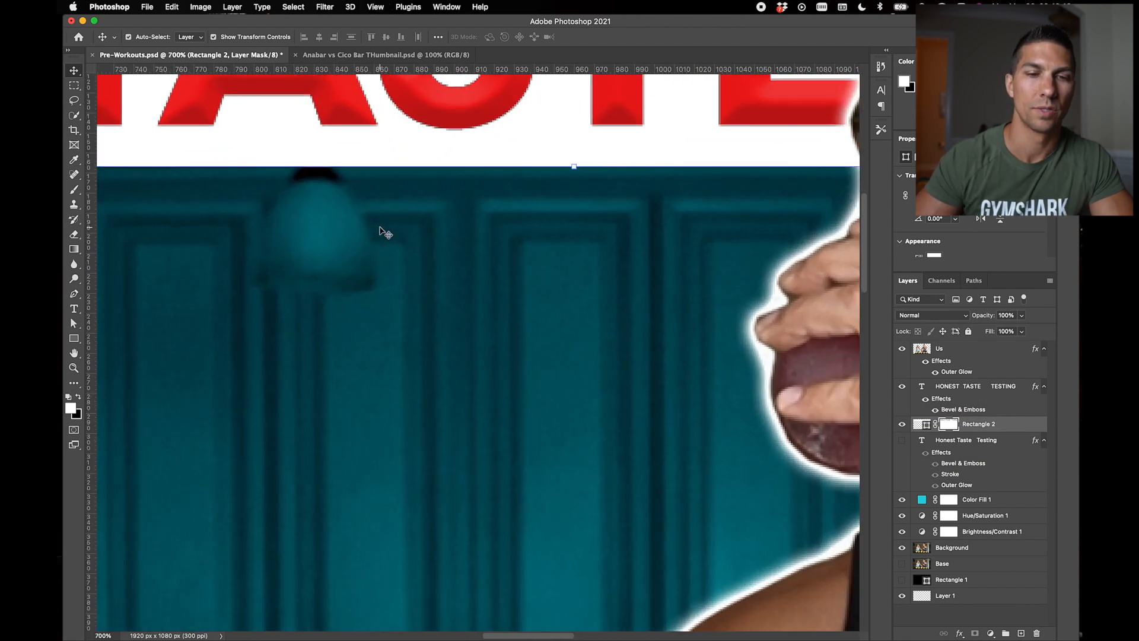
scroll(382, 231, "up", 5)
scroll(382, 230, "left", 5)
left_click_drag(368, 273, 353, 266)
key("super+0")
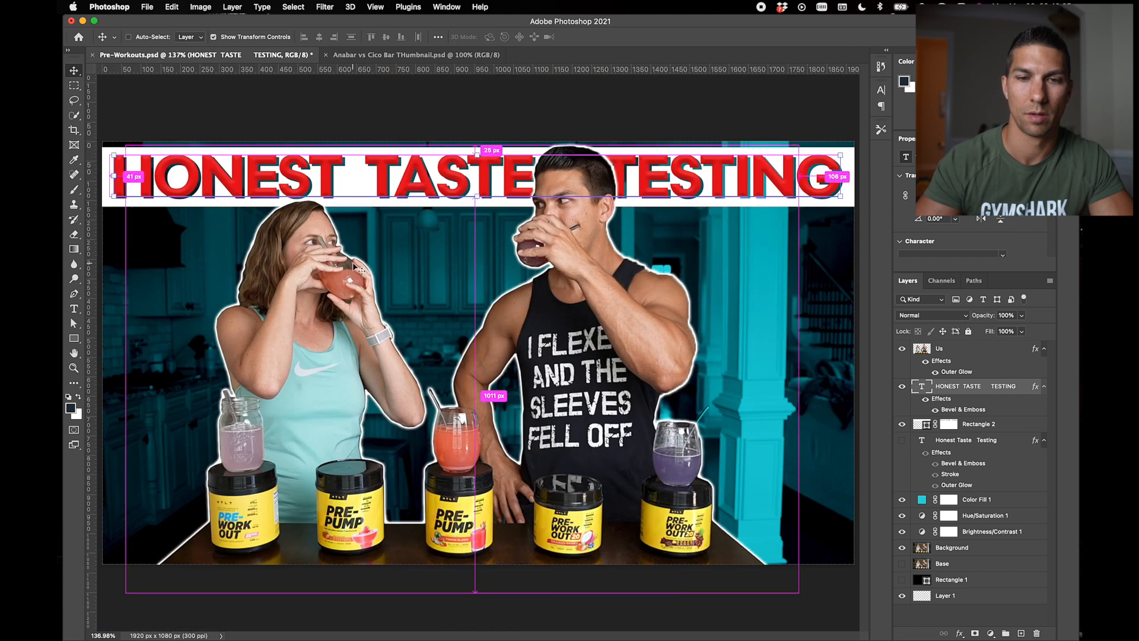
left_click(385, 118)
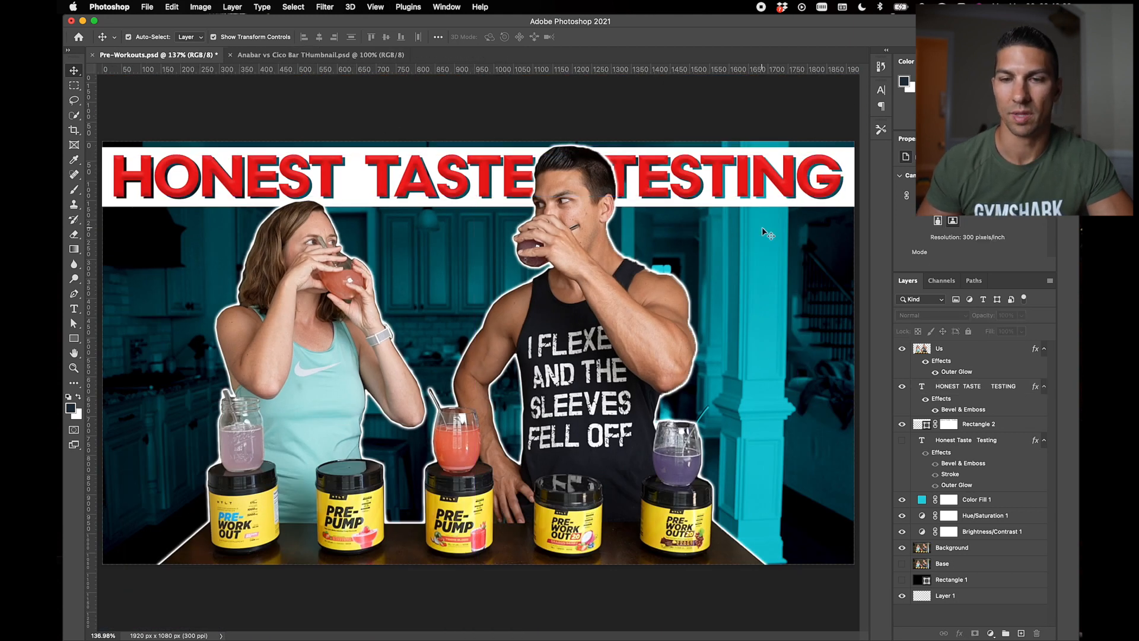
key("super+1")
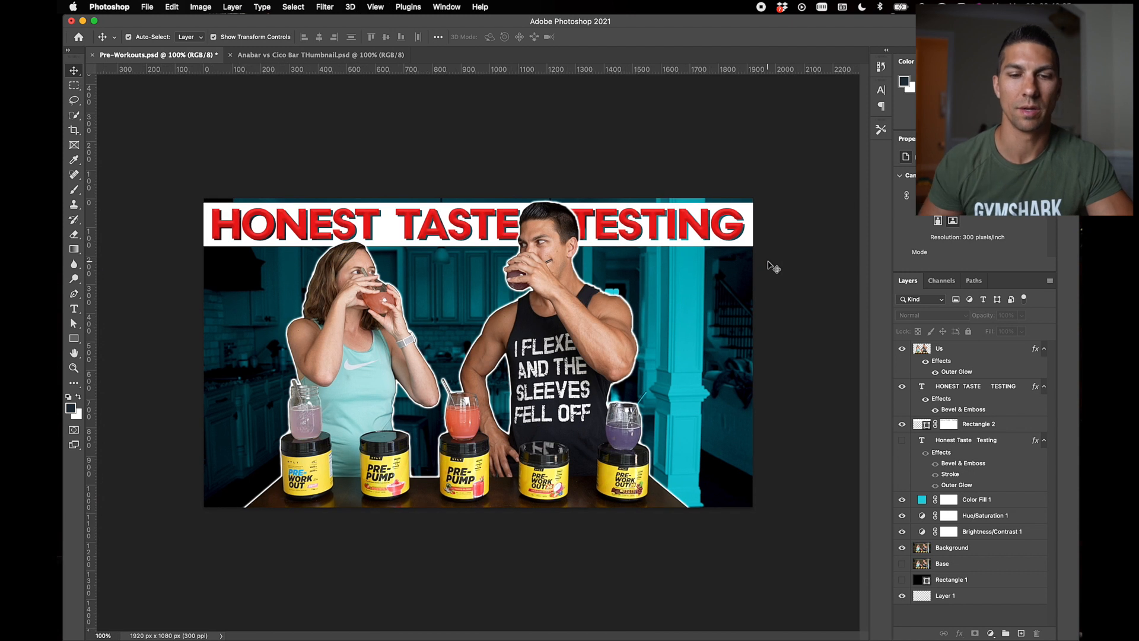
- Move the red title and the Rectangle 2 bar down together slightly, and save the document
left_click(965, 389)
left_click(970, 425)
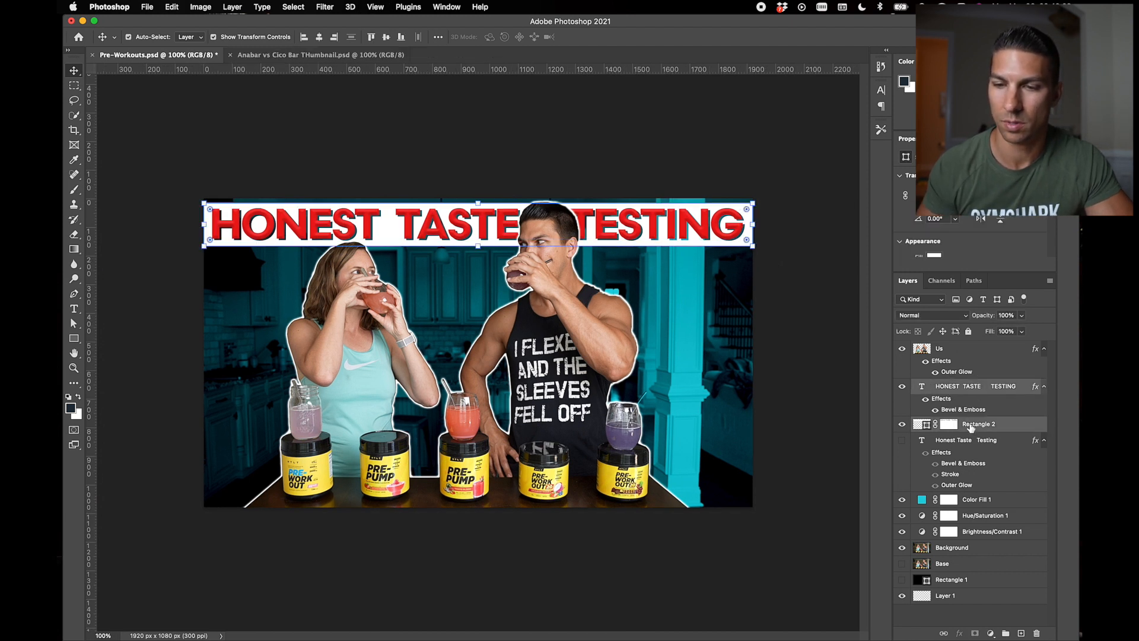
left_click_drag(449, 219, 449, 226)
left_click(442, 168)
key("super+s")
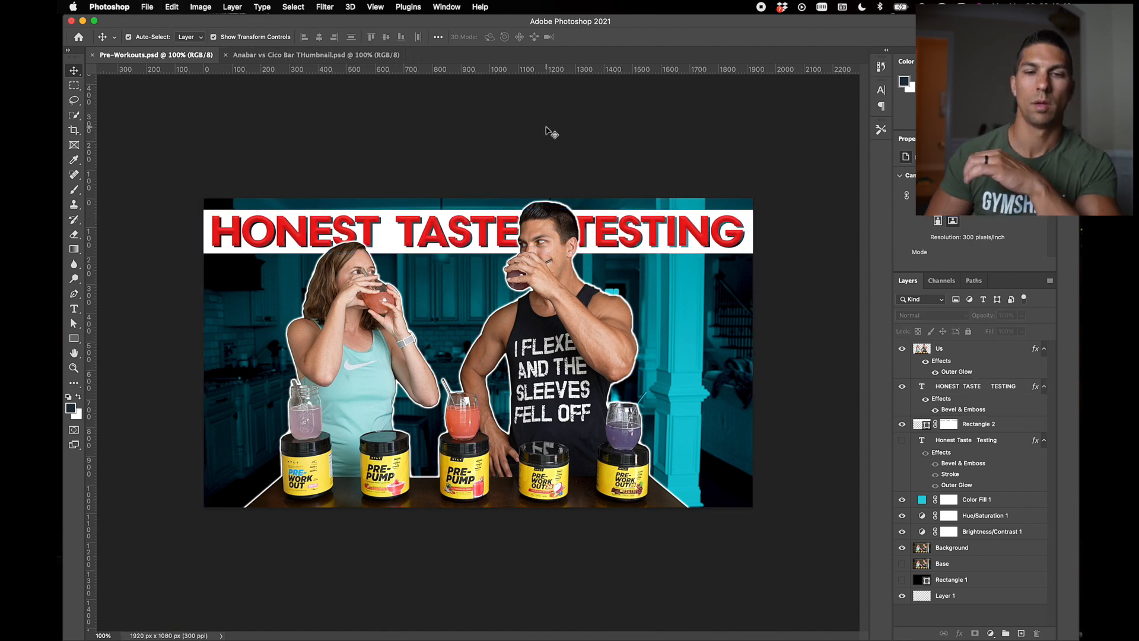
- Adjust the brightness of the Brightness/Contrast 1 adjustment layer and lower its contrast to about -34
left_click(985, 532)
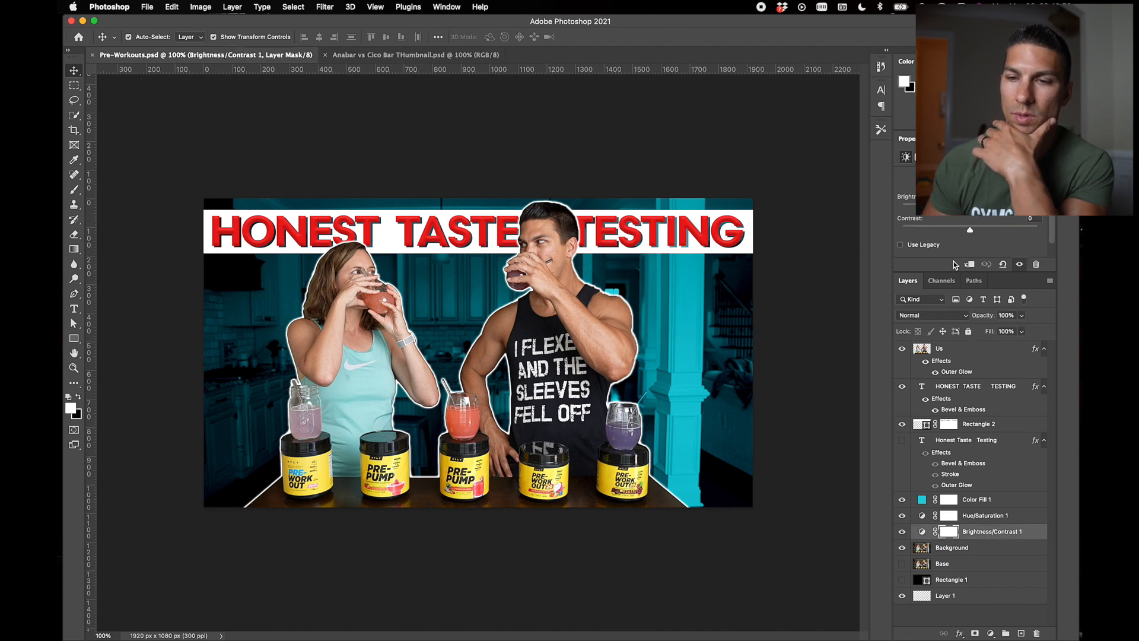
mouse_move(1006, 214)
left_mouse_down()
mouse_move(1029, 213)
mouse_move(978, 217)
mouse_move(1044, 217)
mouse_move(1009, 217)
left_mouse_up()
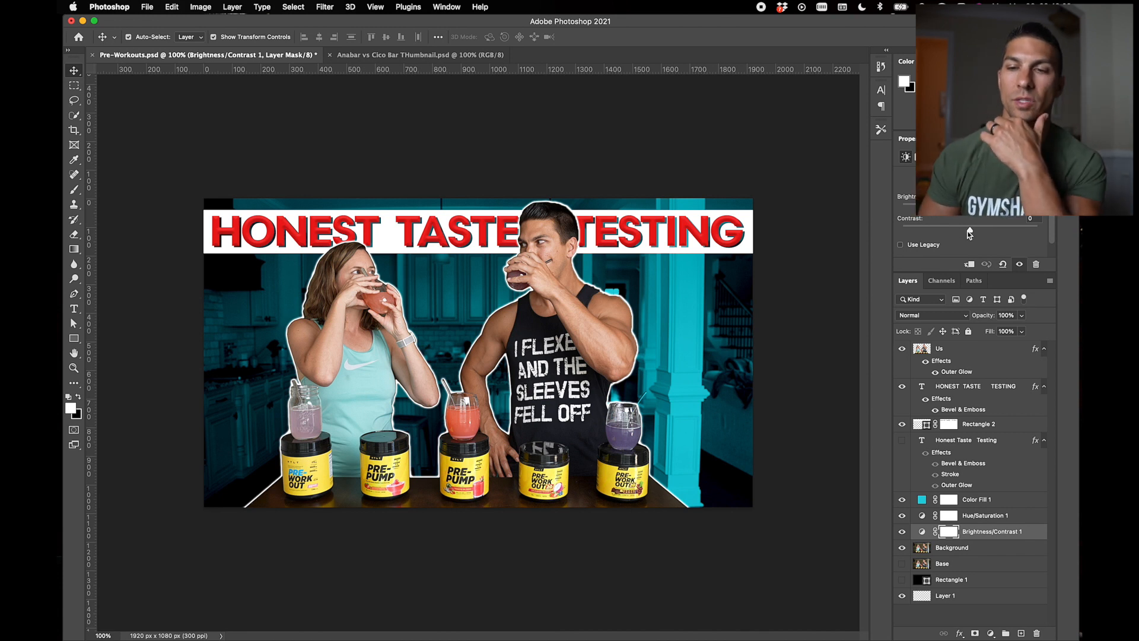
mouse_move(922, 231)
left_mouse_down()
mouse_move(1035, 240)
mouse_move(928, 244)
left_mouse_up()
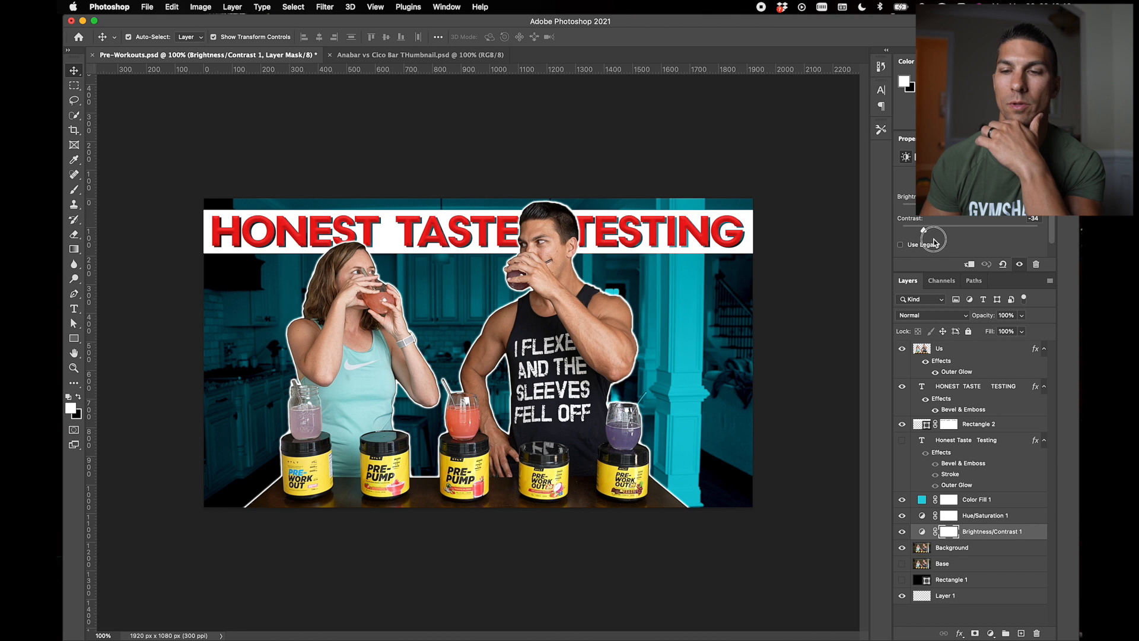
- Duplicate the Us layer as Us copy in the same document and hide the original Us layer
left_click(949, 349)
right_click(949, 349)
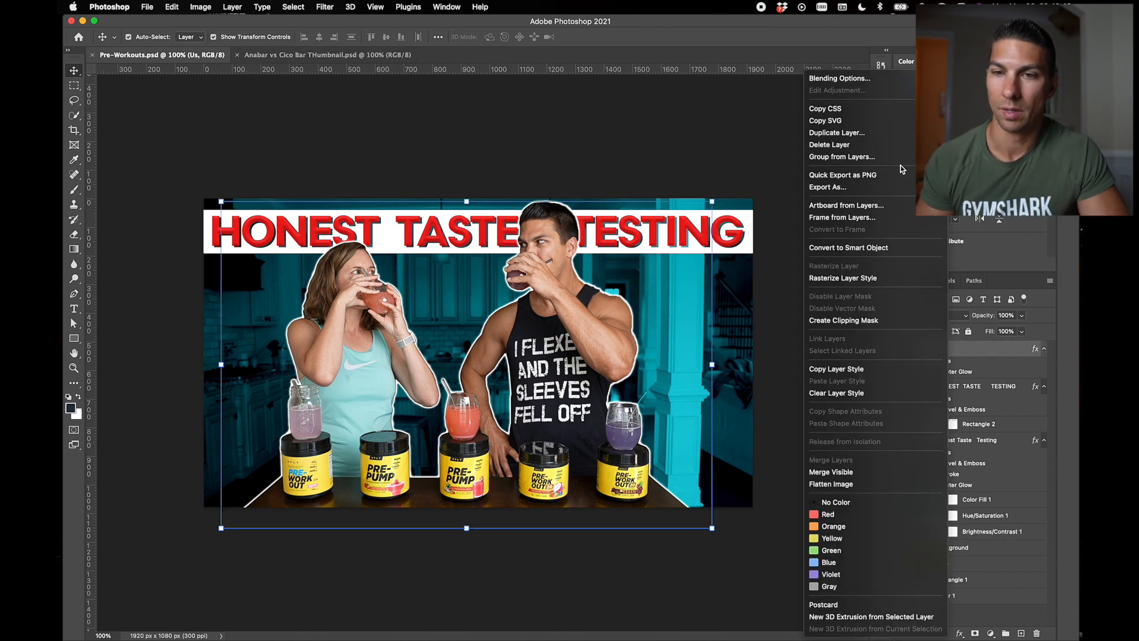
key("Escape")
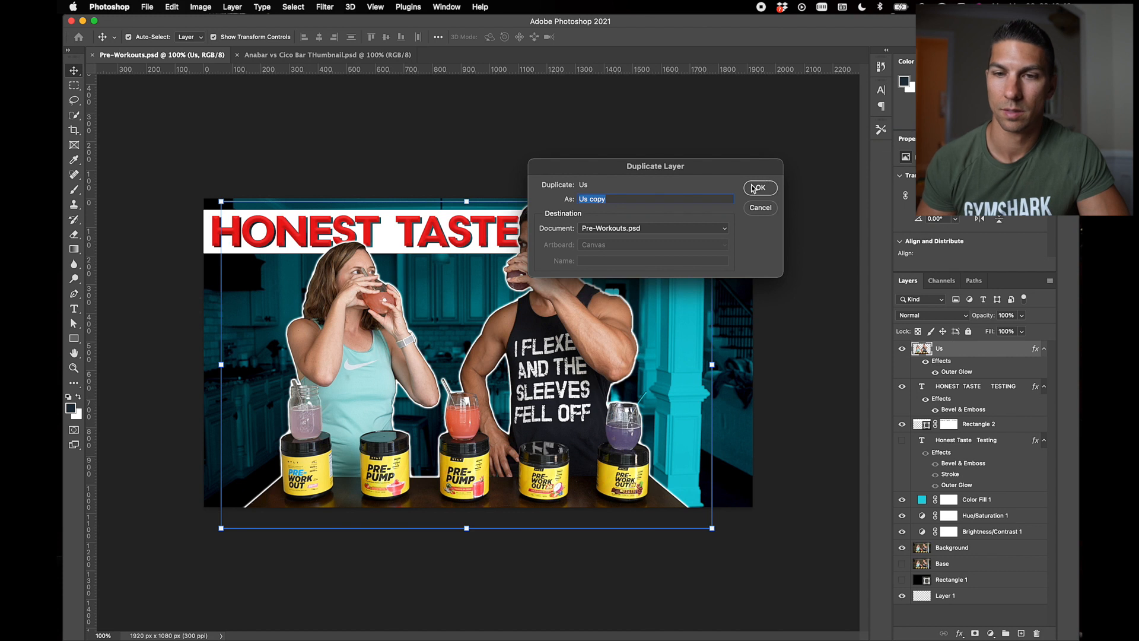
left_click(758, 188)
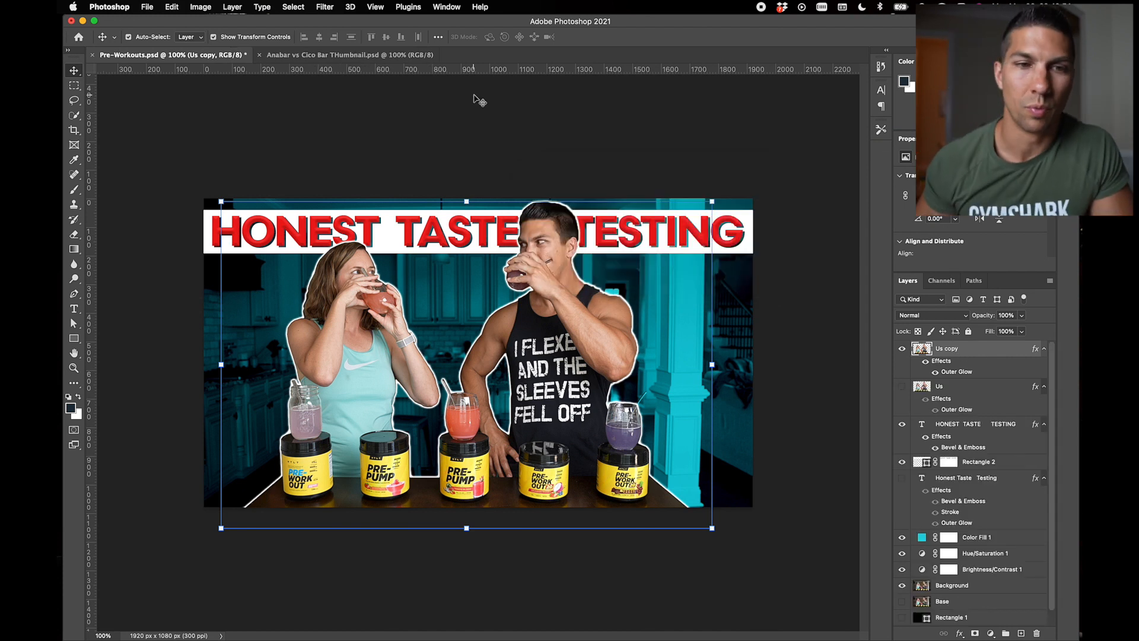
left_click(194, 7)
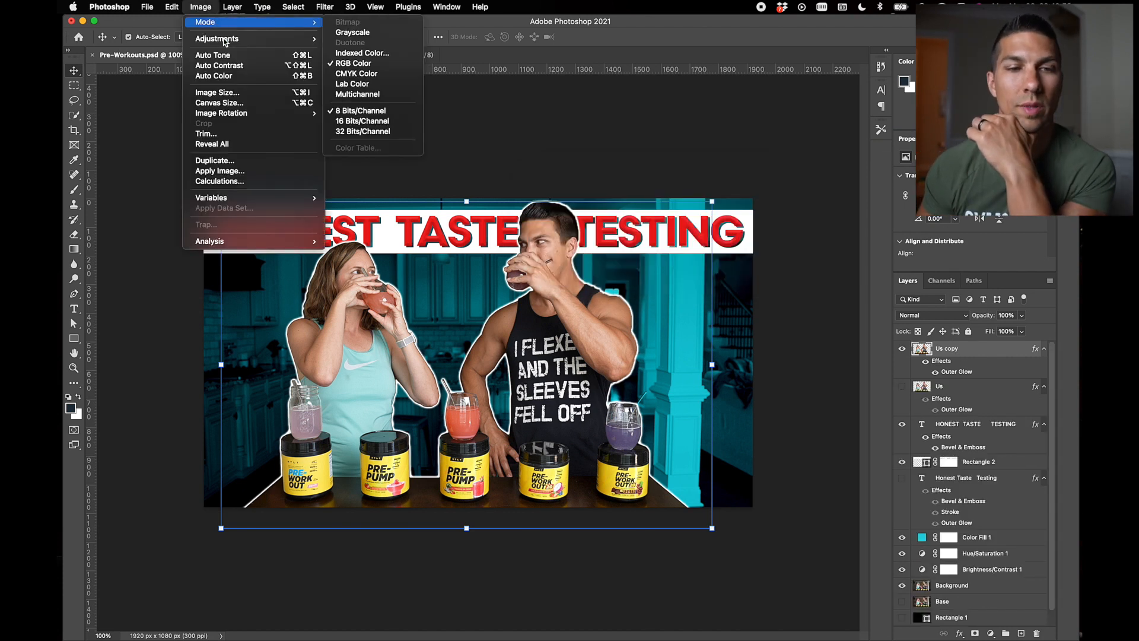
mouse_move(225, 40)
mouse_move(232, 7)
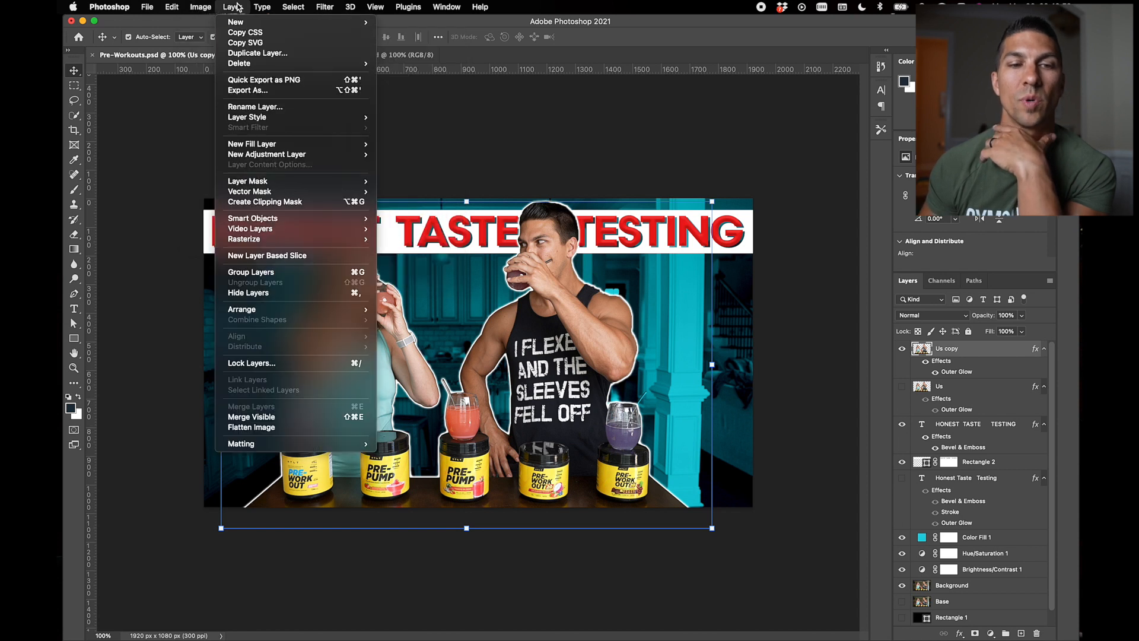
left_click(476, 27)
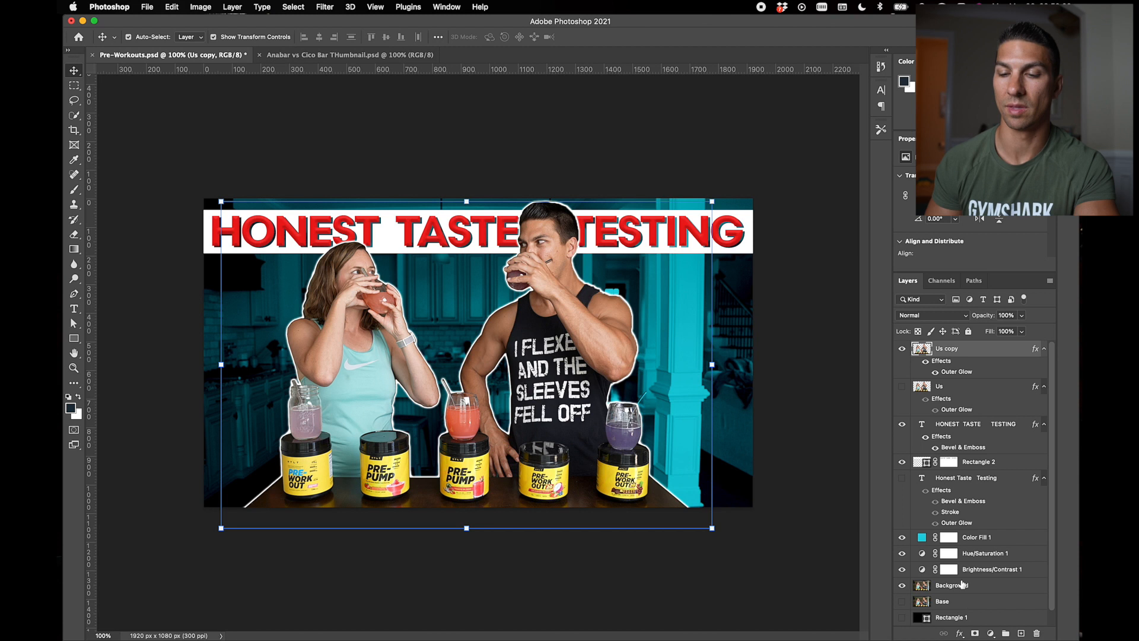
left_click(978, 536)
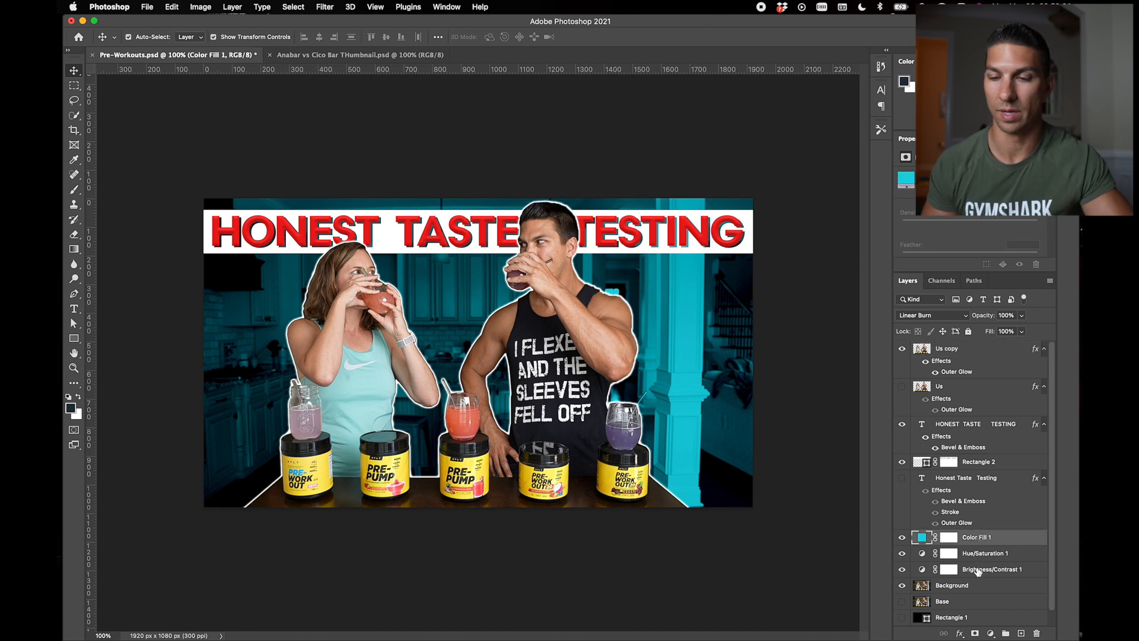
- Apply a direct Brightness/Contrast adjustment to the Us copy layer with brightness set to 9
left_click(959, 350)
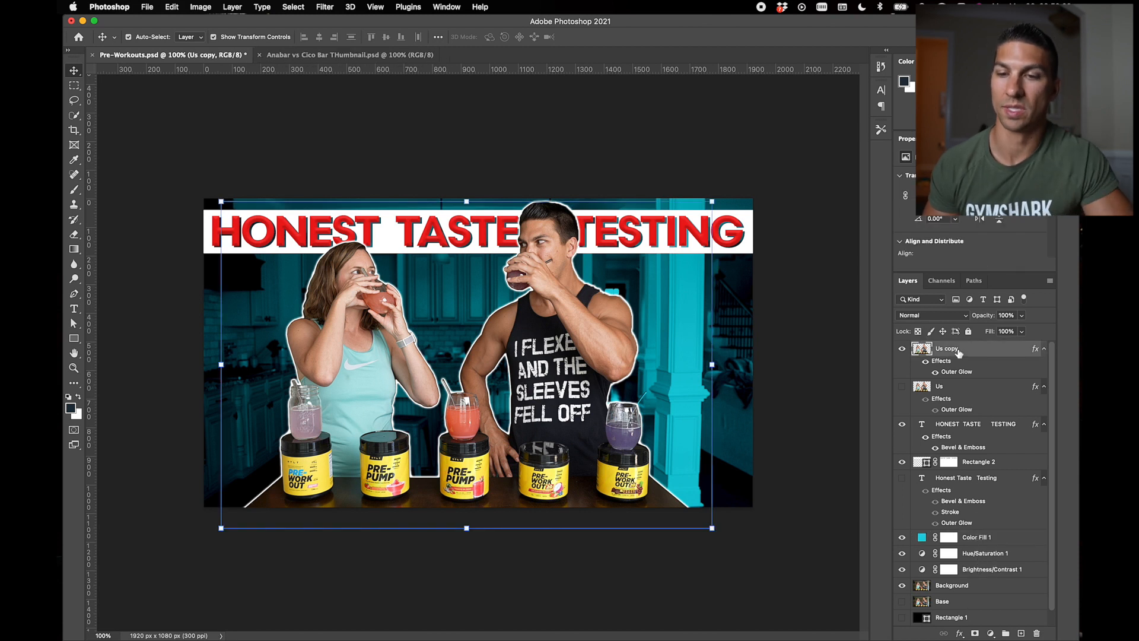
left_click(201, 7)
mouse_move(214, 40)
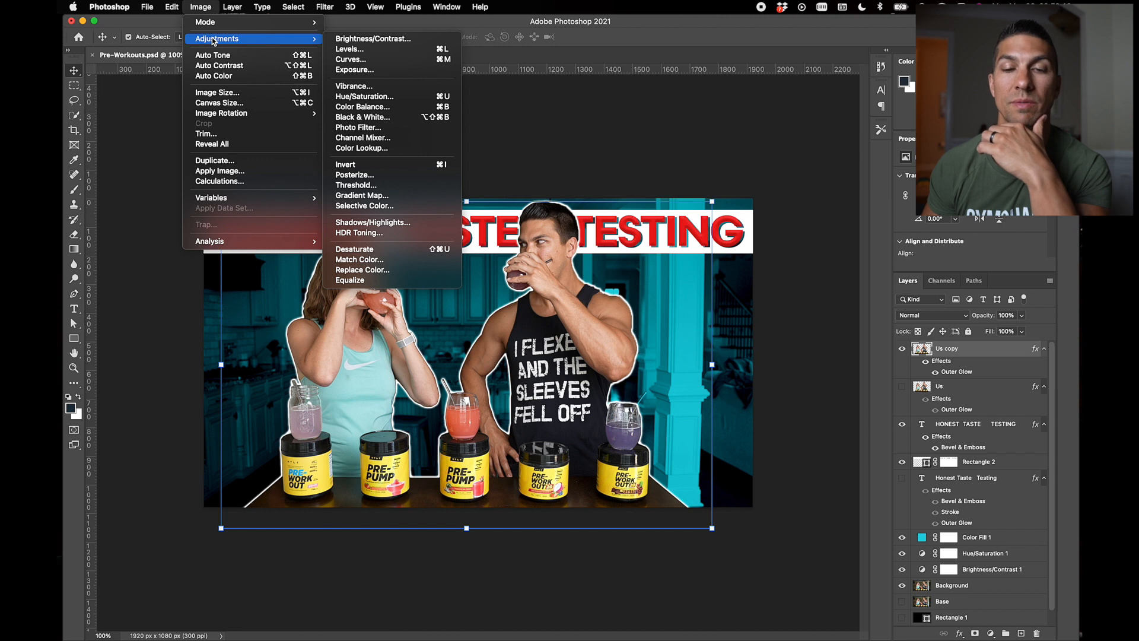
left_click(372, 38)
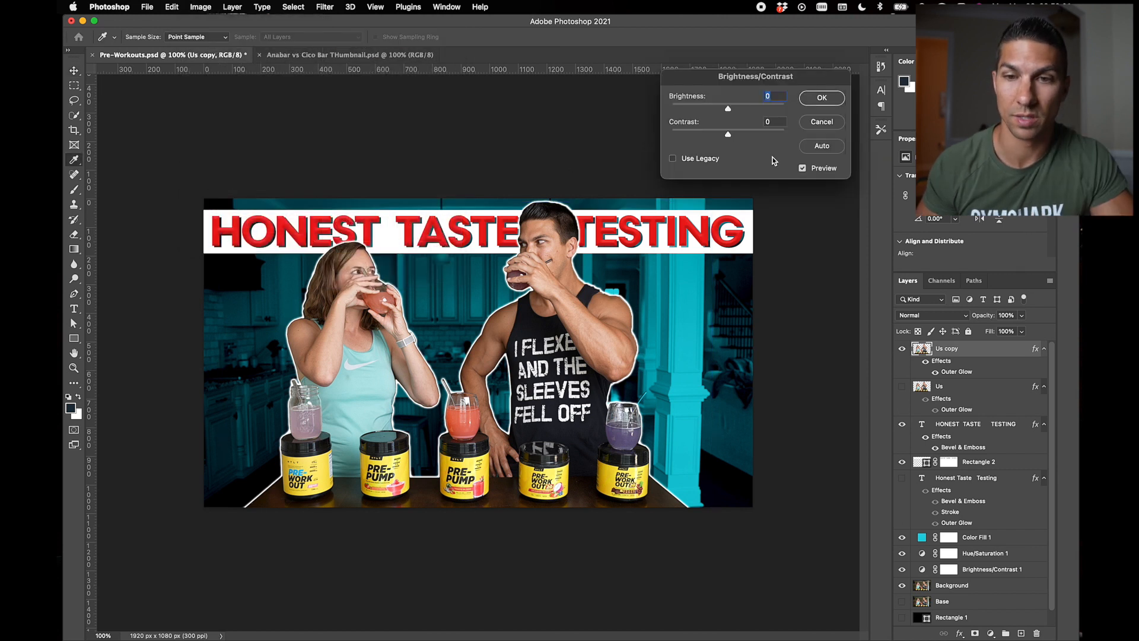
left_click_drag(727, 110, 732, 111)
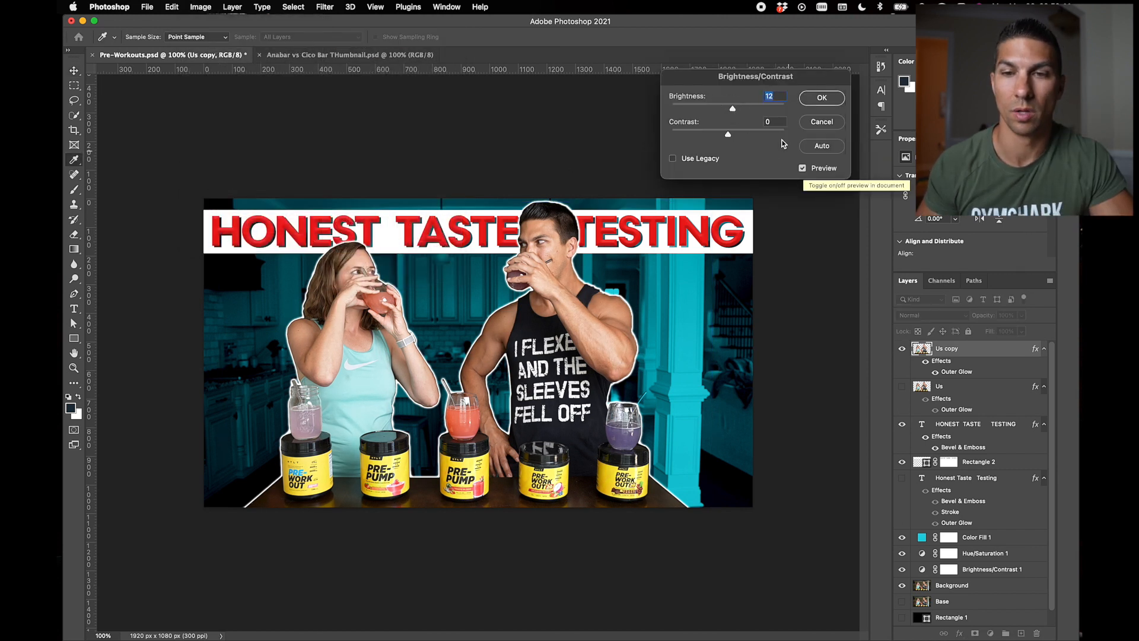
left_click_drag(732, 111, 732, 111)
left_click(821, 98)
key("v")
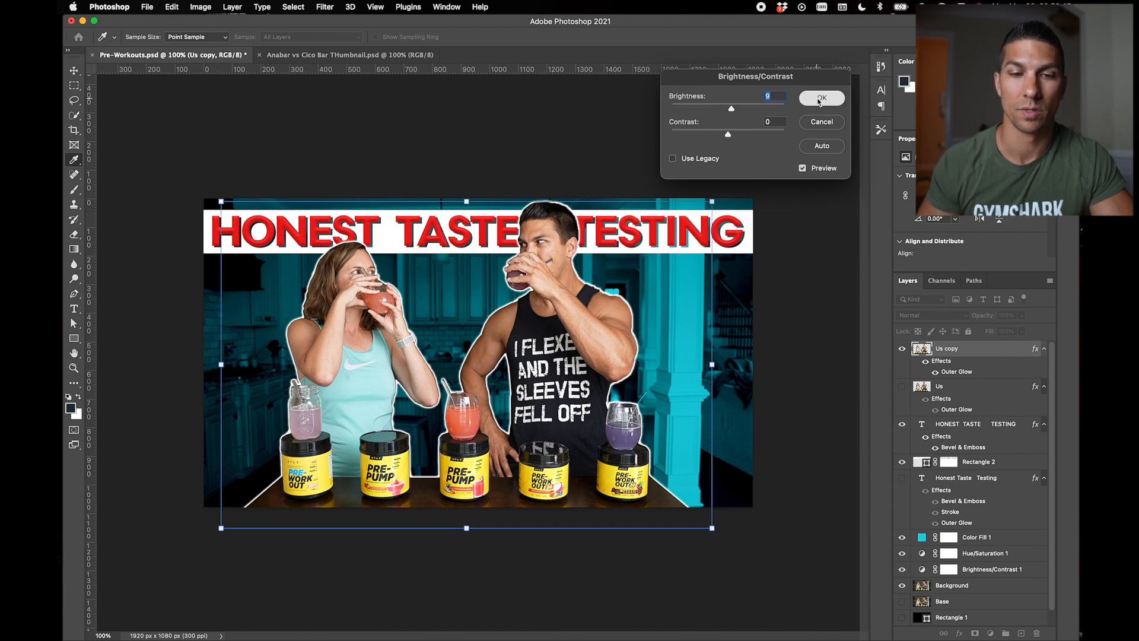
- Apply a Color Balance adjustment to the Us copy layer's midtones with levels +6, -6 and +3
left_click(201, 7)
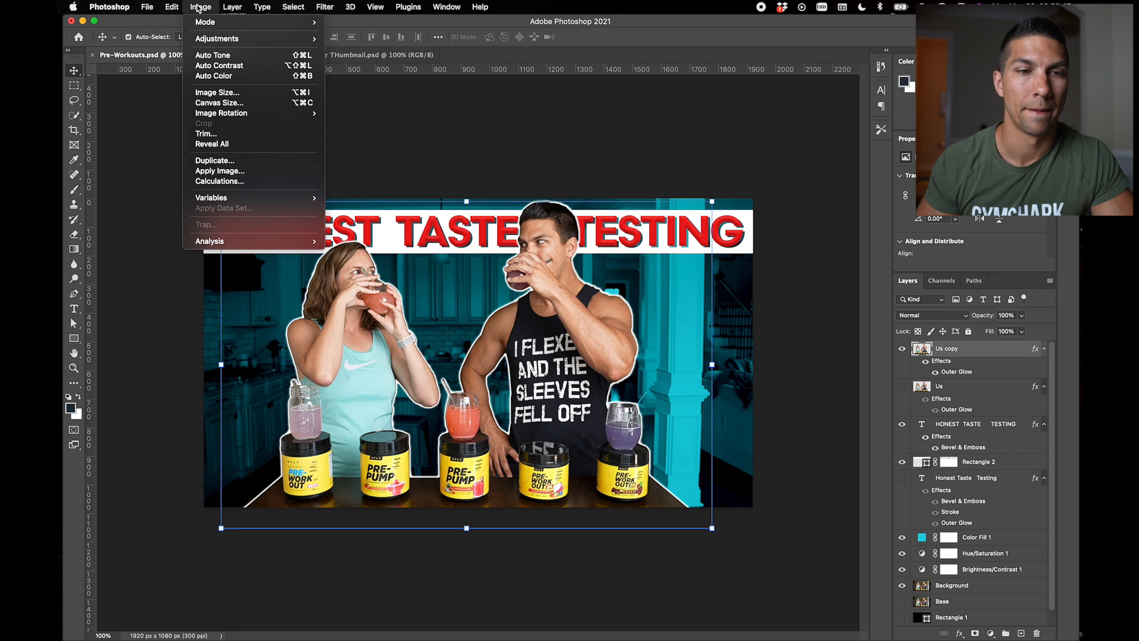
mouse_move(232, 41)
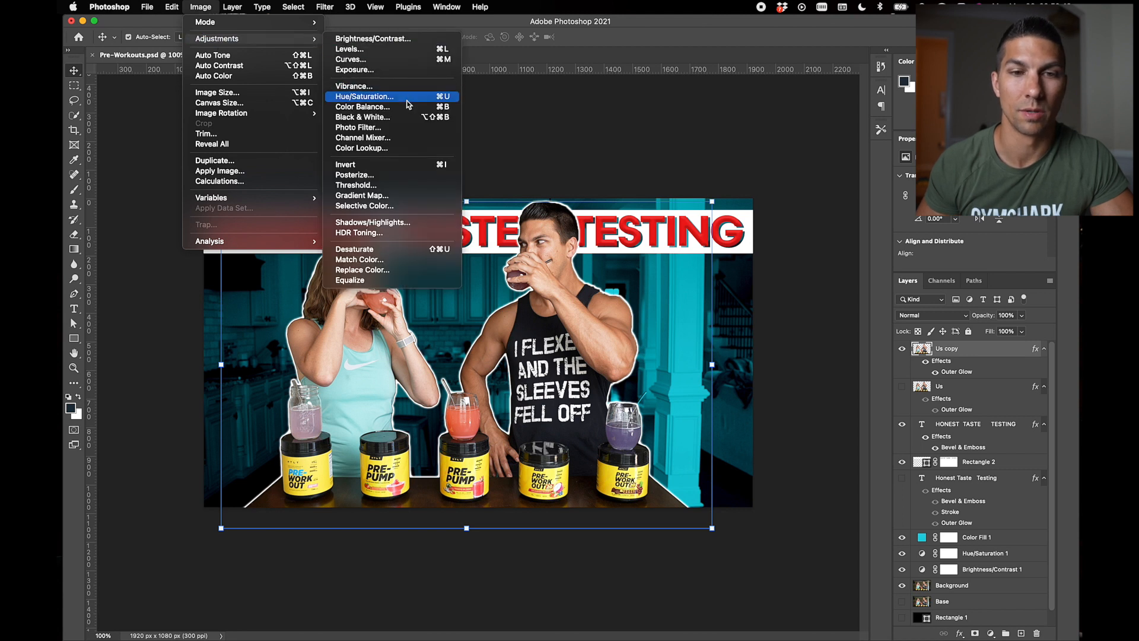
left_click(380, 106)
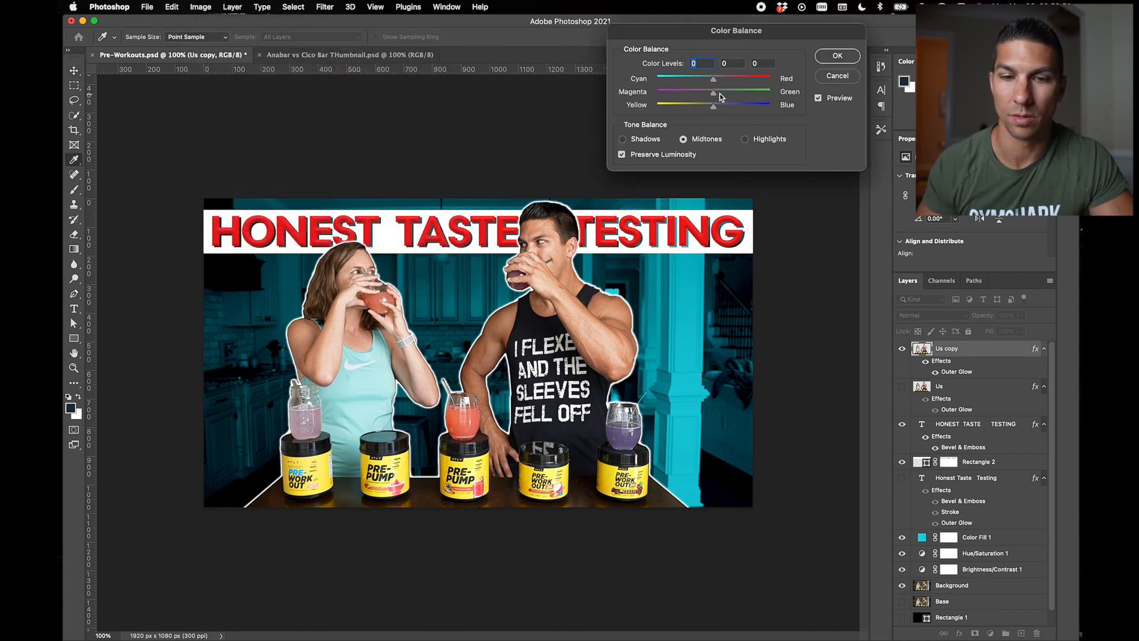
left_click_drag(713, 94, 711, 97)
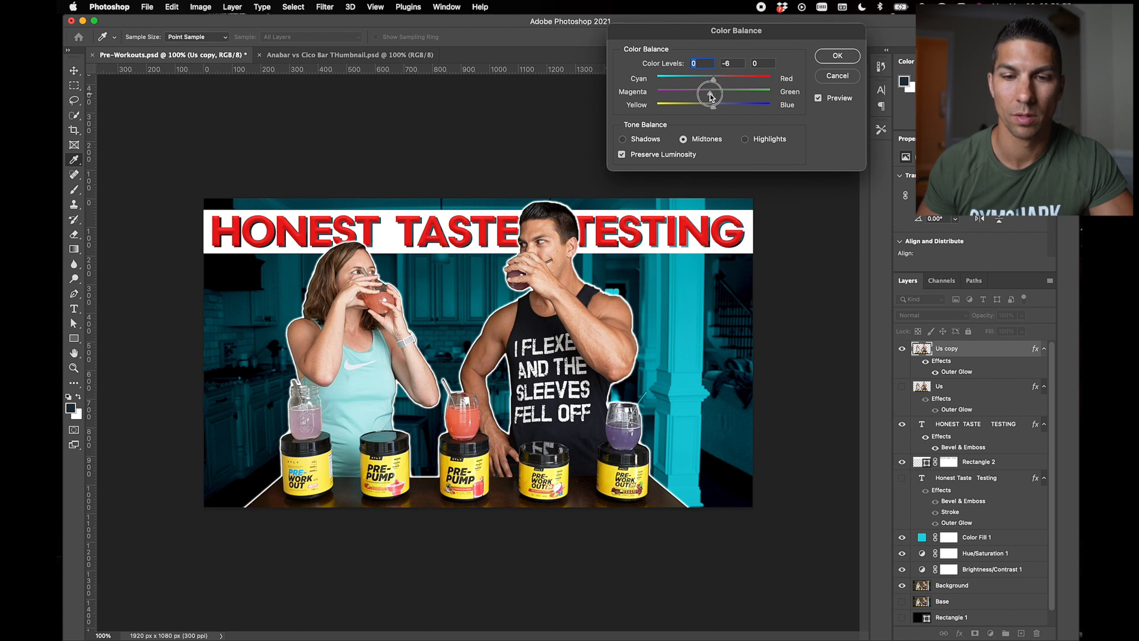
left_click_drag(711, 96, 711, 96)
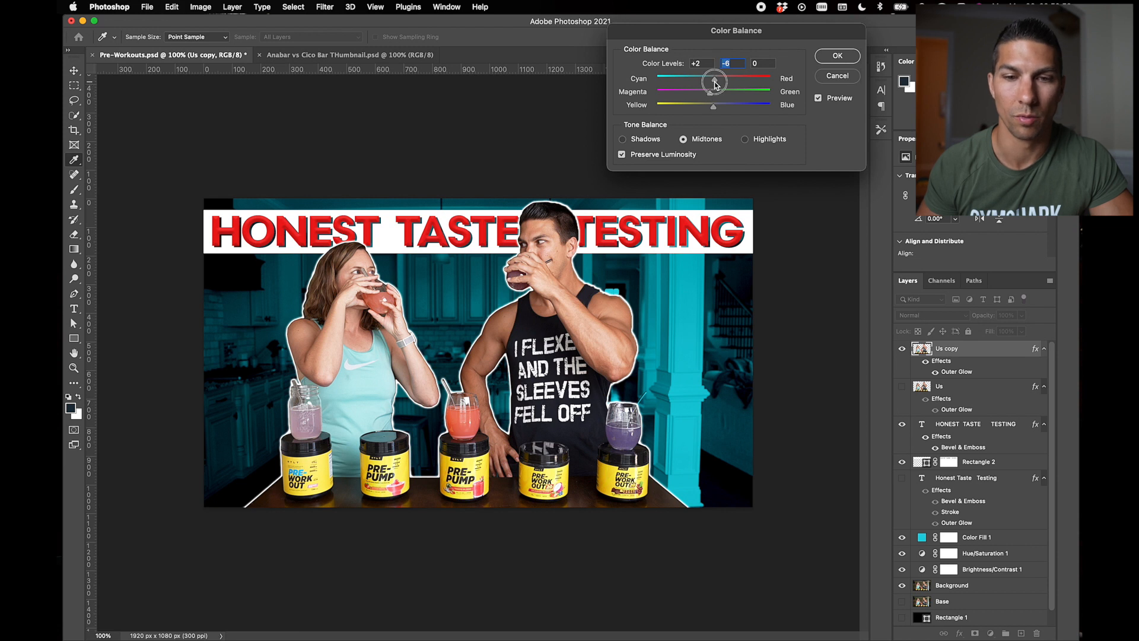
left_click_drag(713, 106, 716, 114)
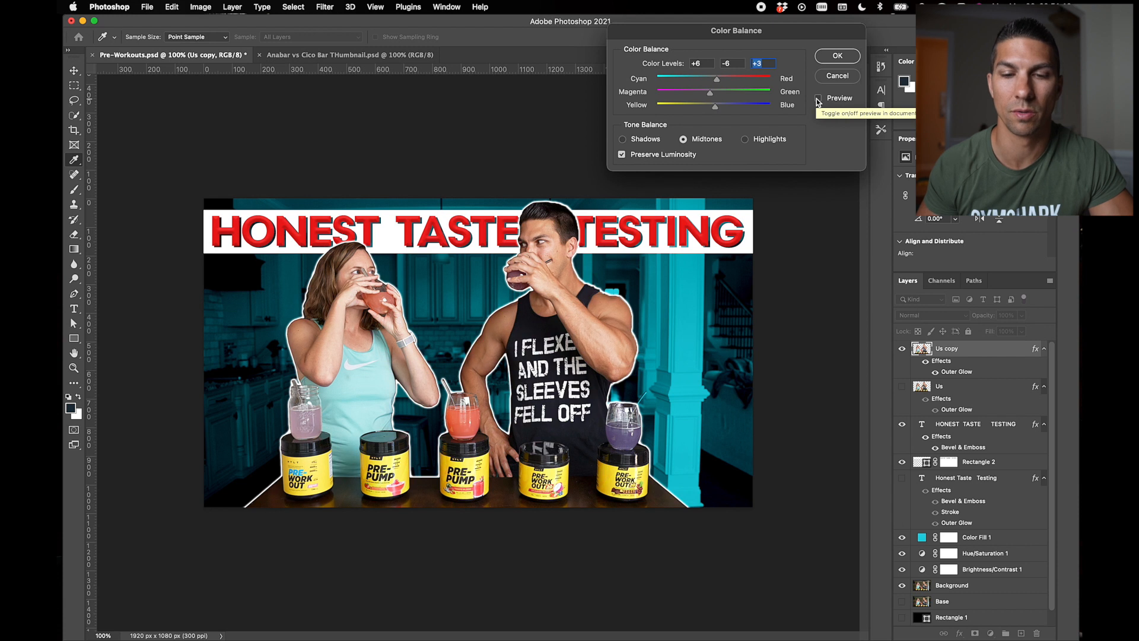
left_click(818, 98)
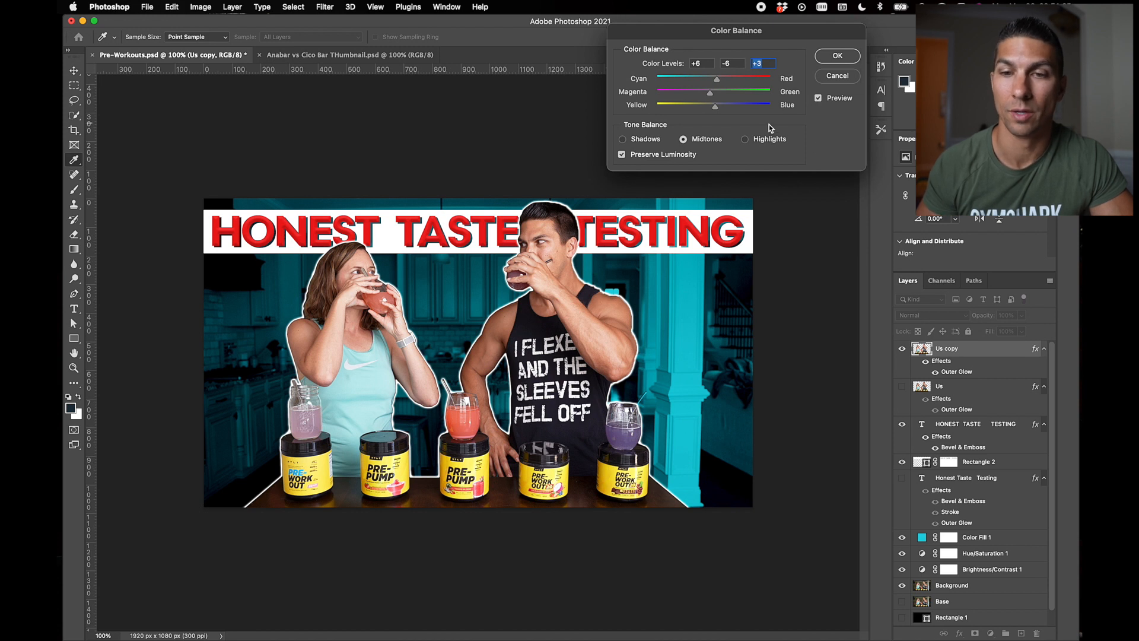
left_click(745, 140)
left_click(623, 140)
left_click(691, 141)
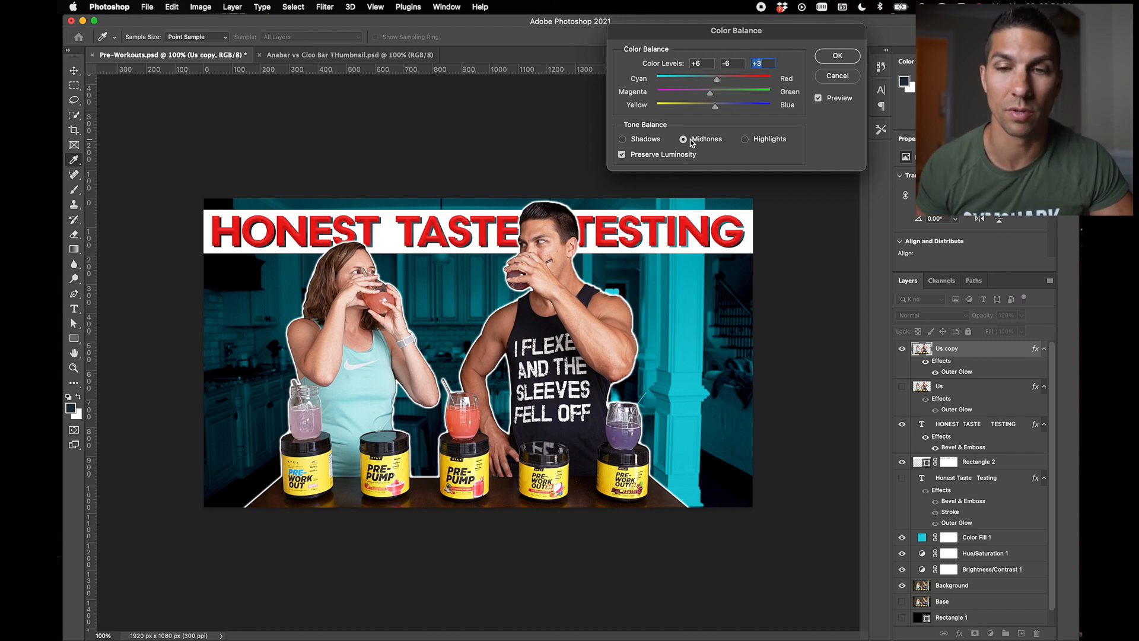
left_click(837, 55)
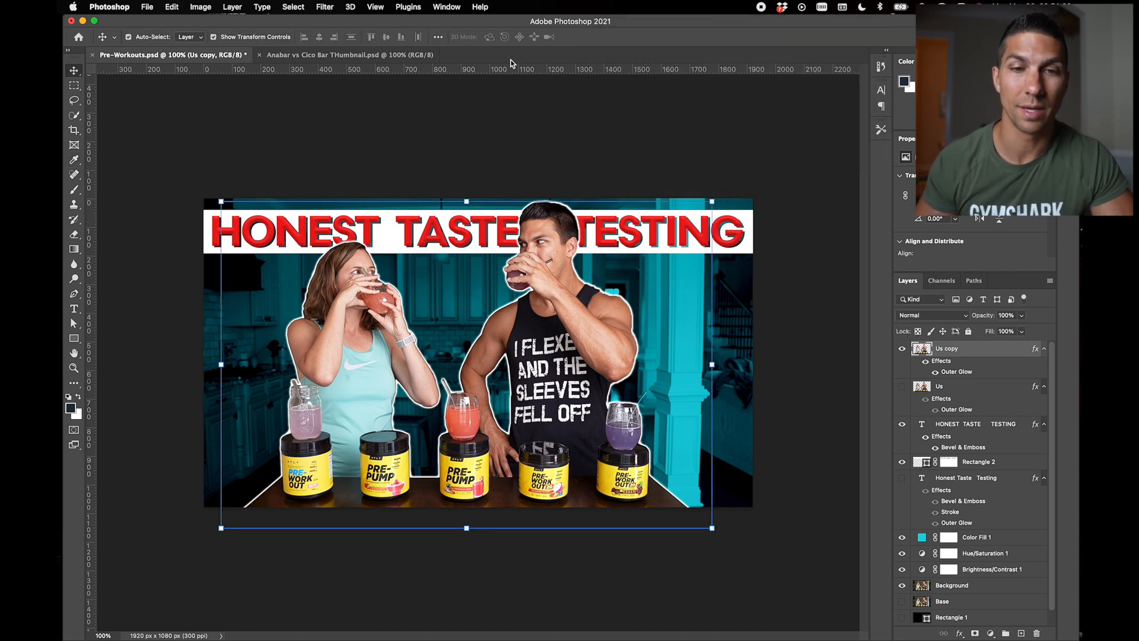
- Apply the Sharpen filter to the Us copy layer and deselect it
left_click(321, 7)
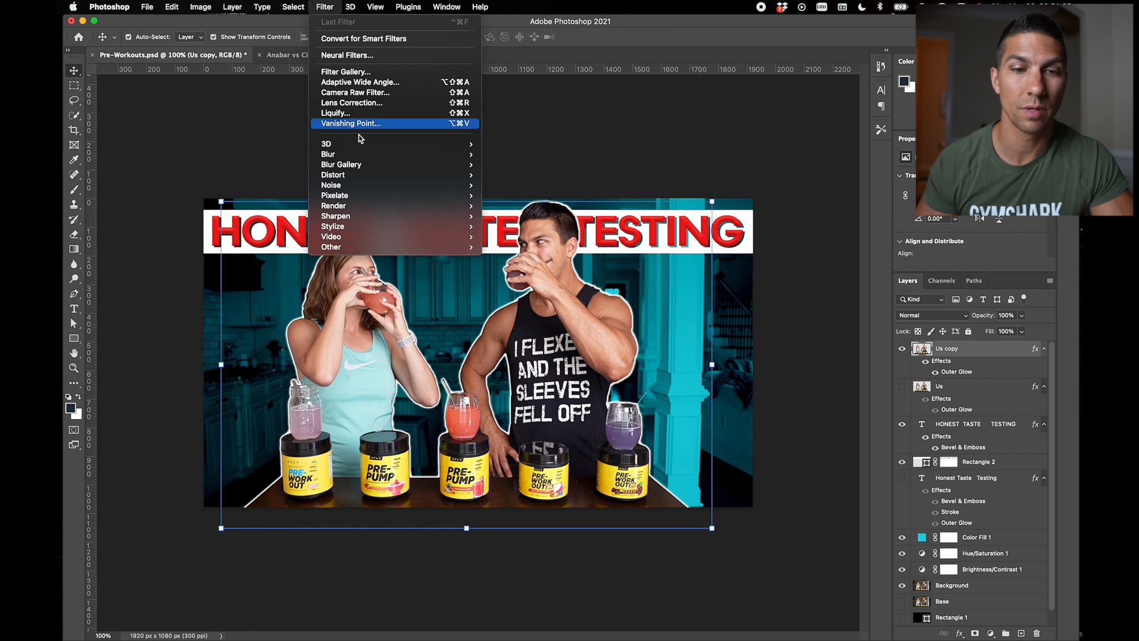
mouse_move(355, 207)
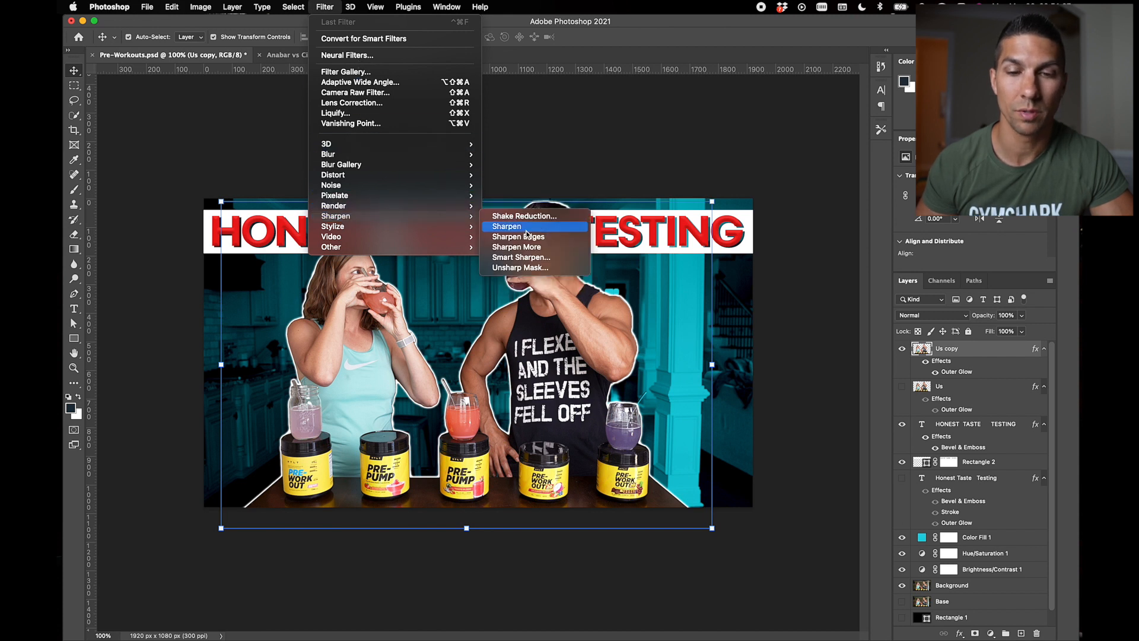
left_click(522, 228)
left_click(660, 149)
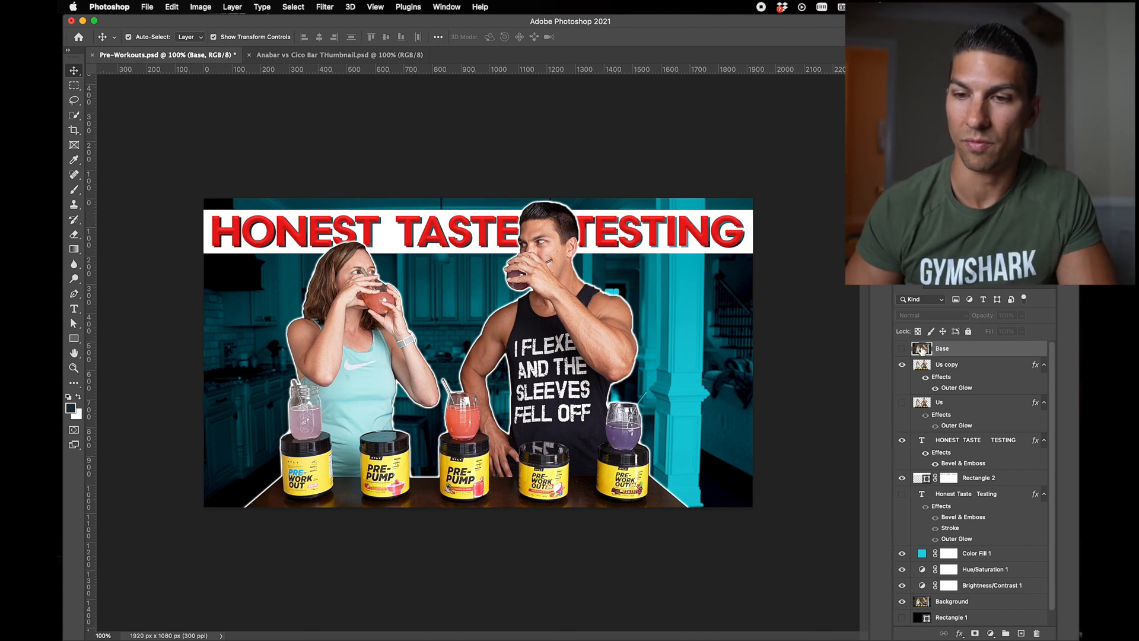
- Show and hide the Base layer twice to compare the original photo with the thumbnail, leaving it hidden and deselected
left_click(901, 348)
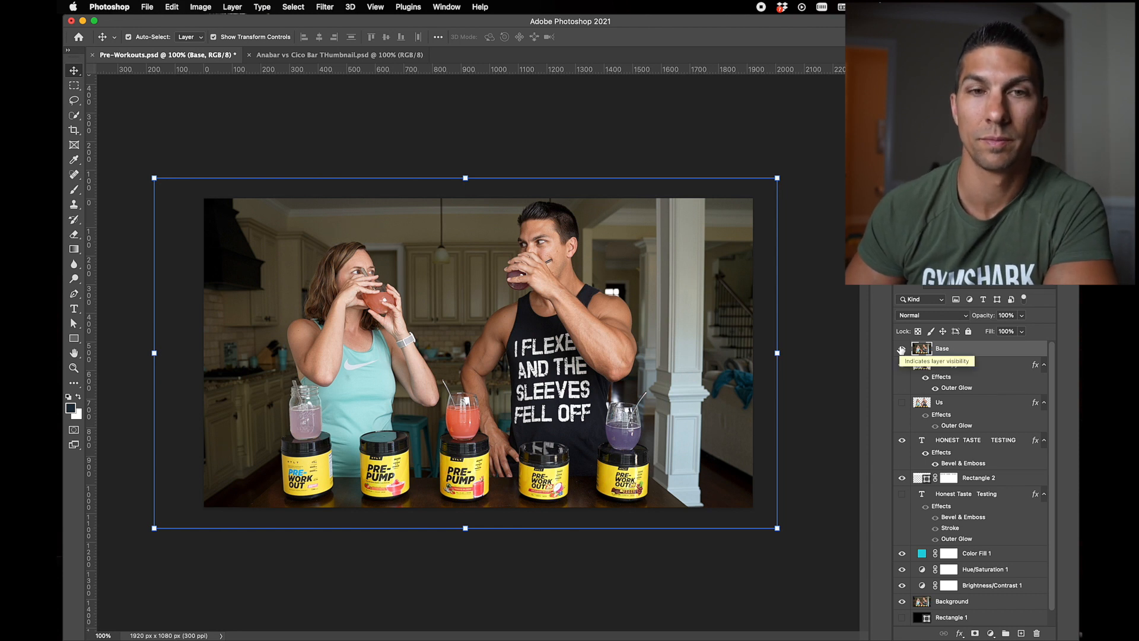
left_click(901, 349)
left_click(901, 349)
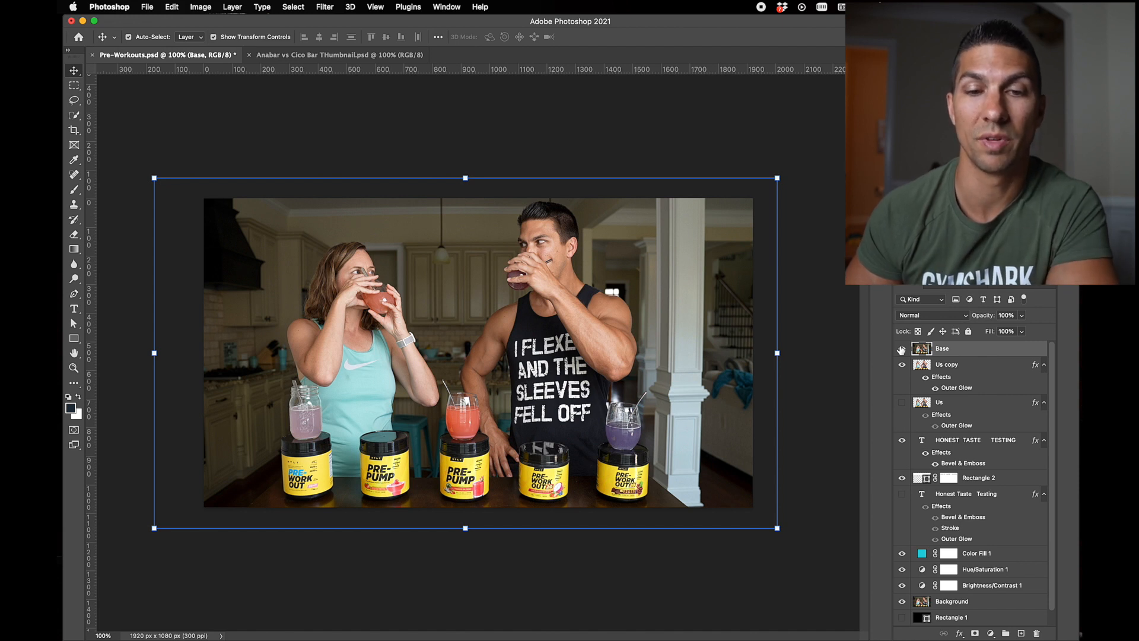
left_click(901, 349)
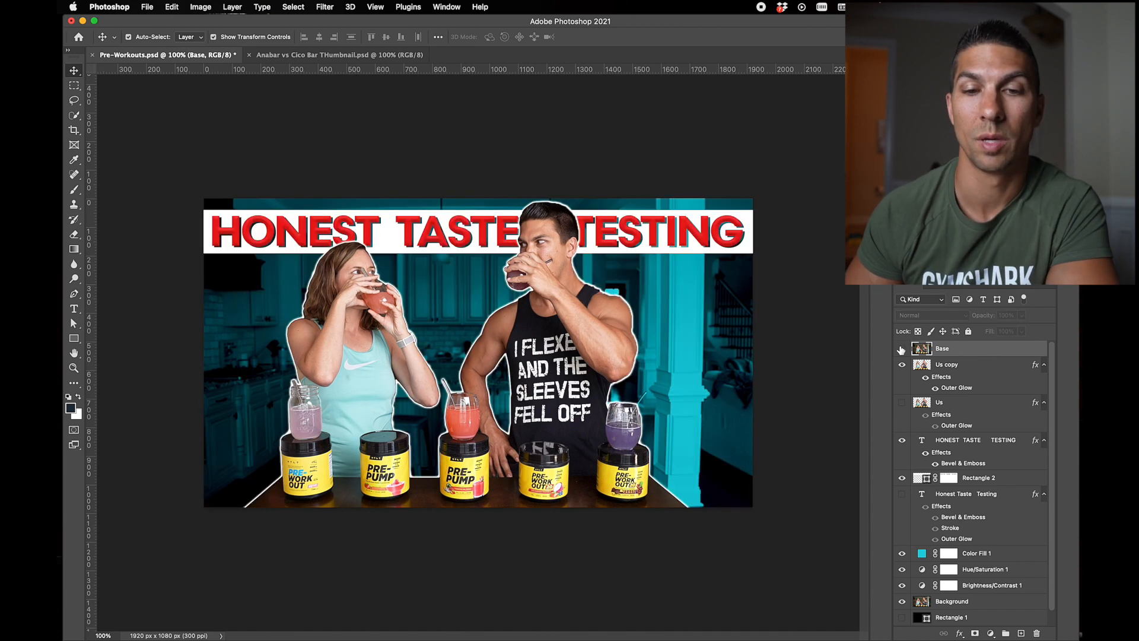
left_click(776, 200)
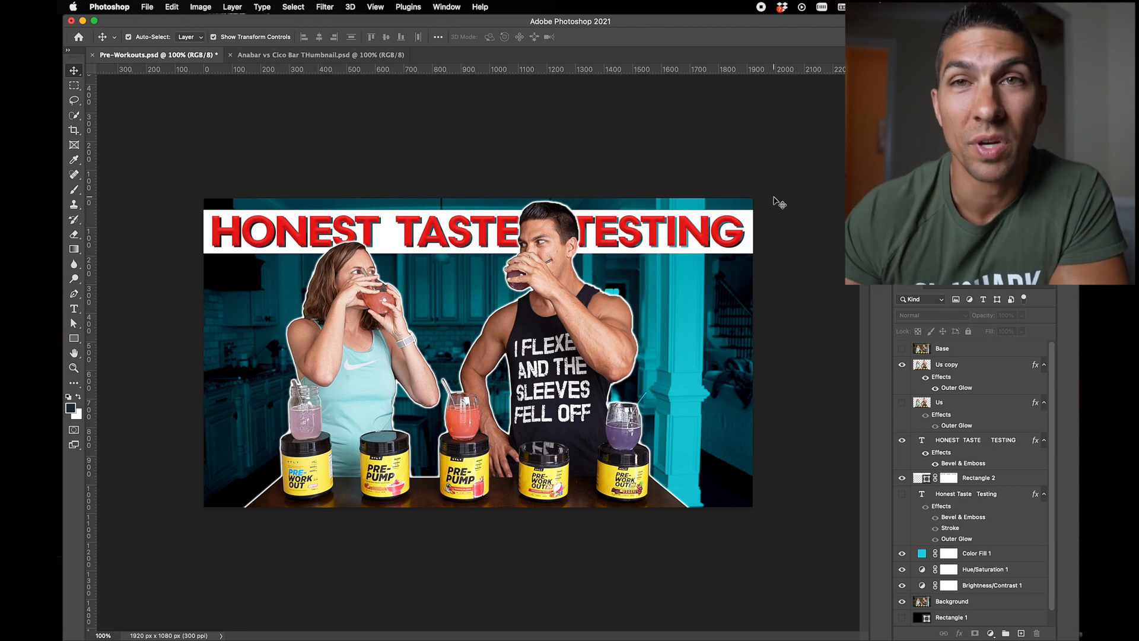